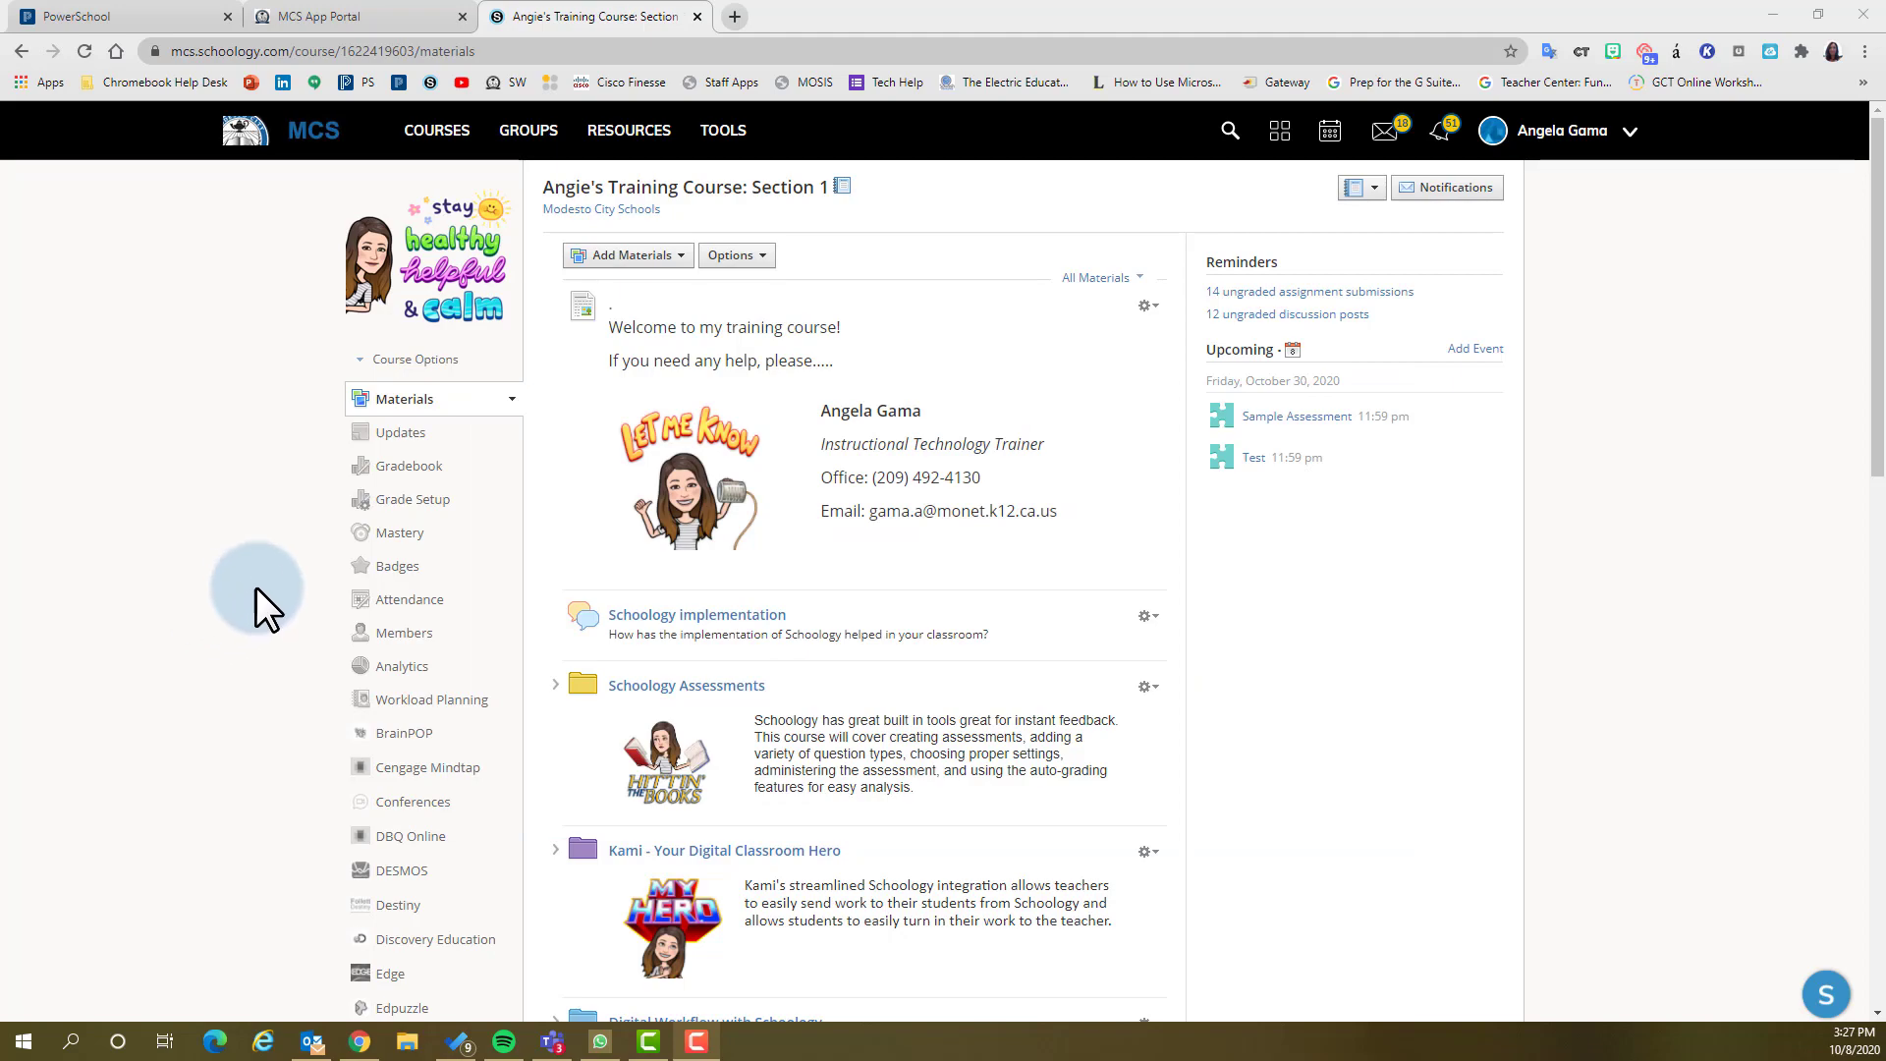
# Create a Teams meeting link titled "Group A" for the training course.
pyautogui.scroll(-5, 257, 586)
pyautogui.scroll(-1, 256, 585)
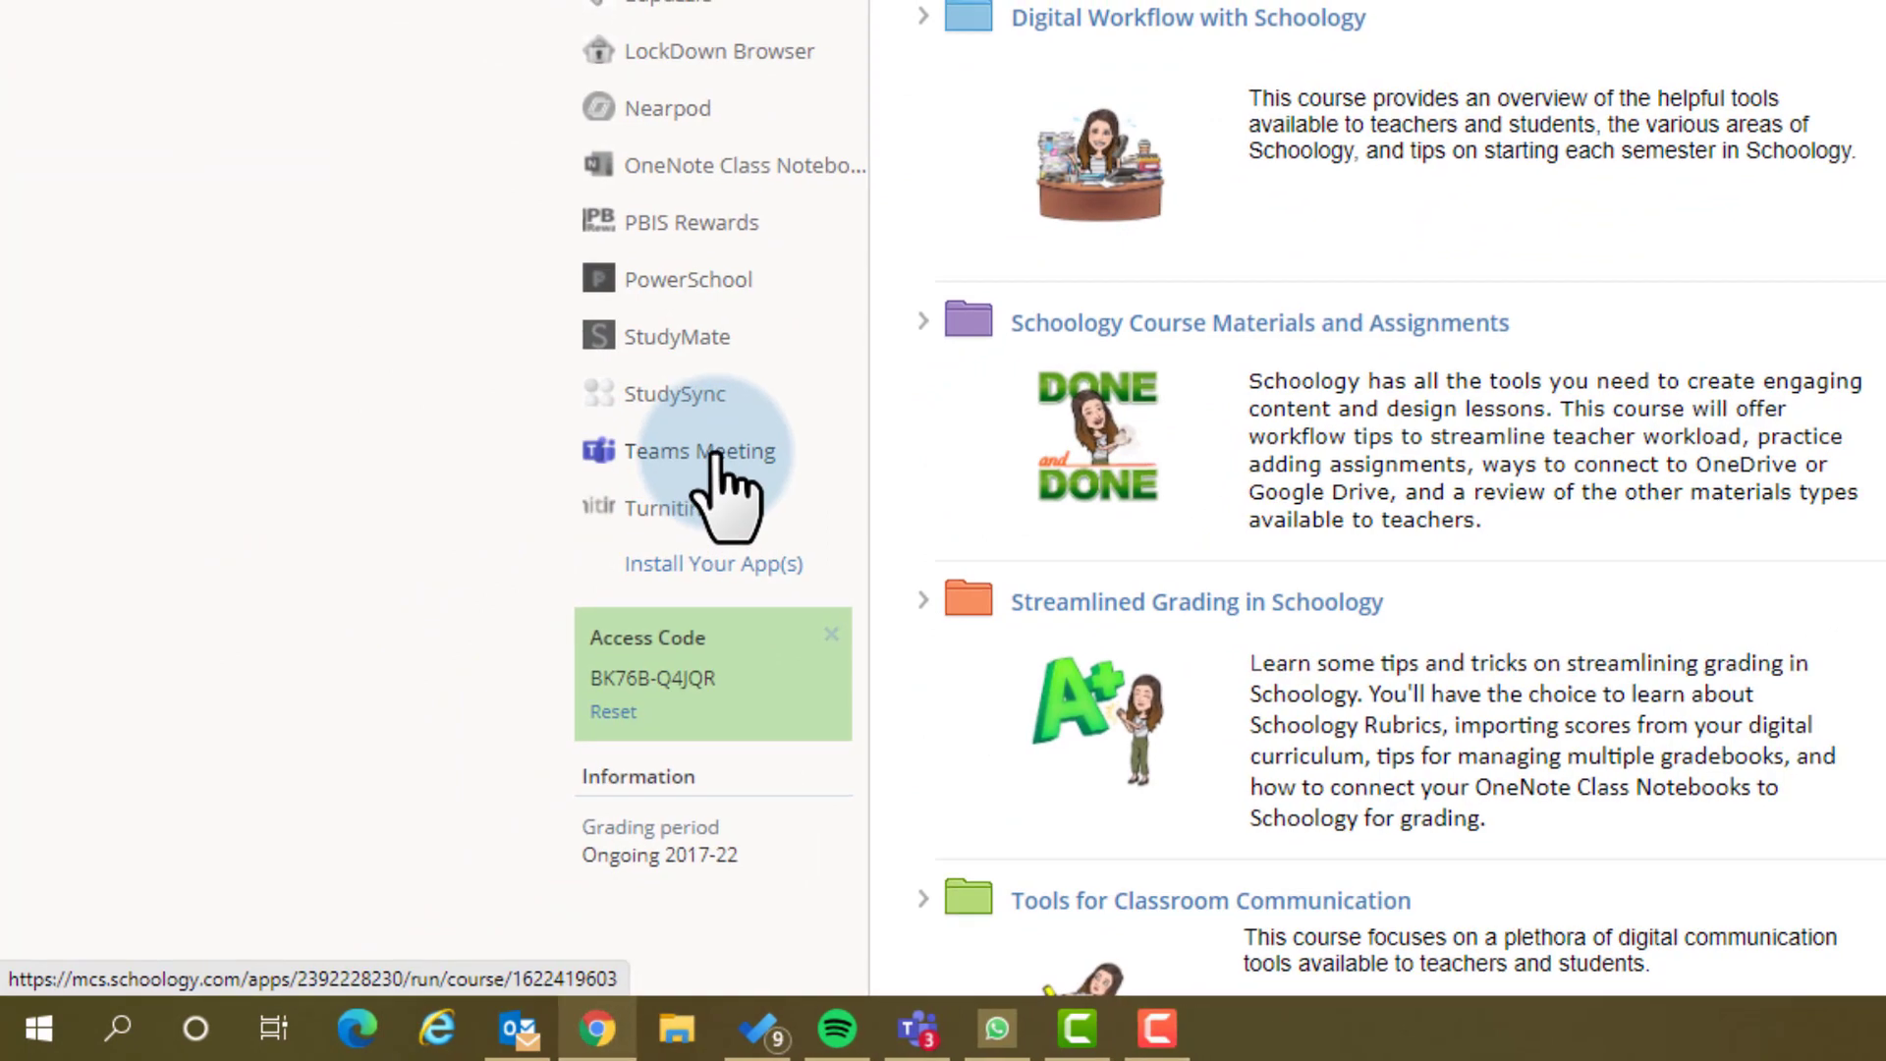
pyautogui.click(717, 454)
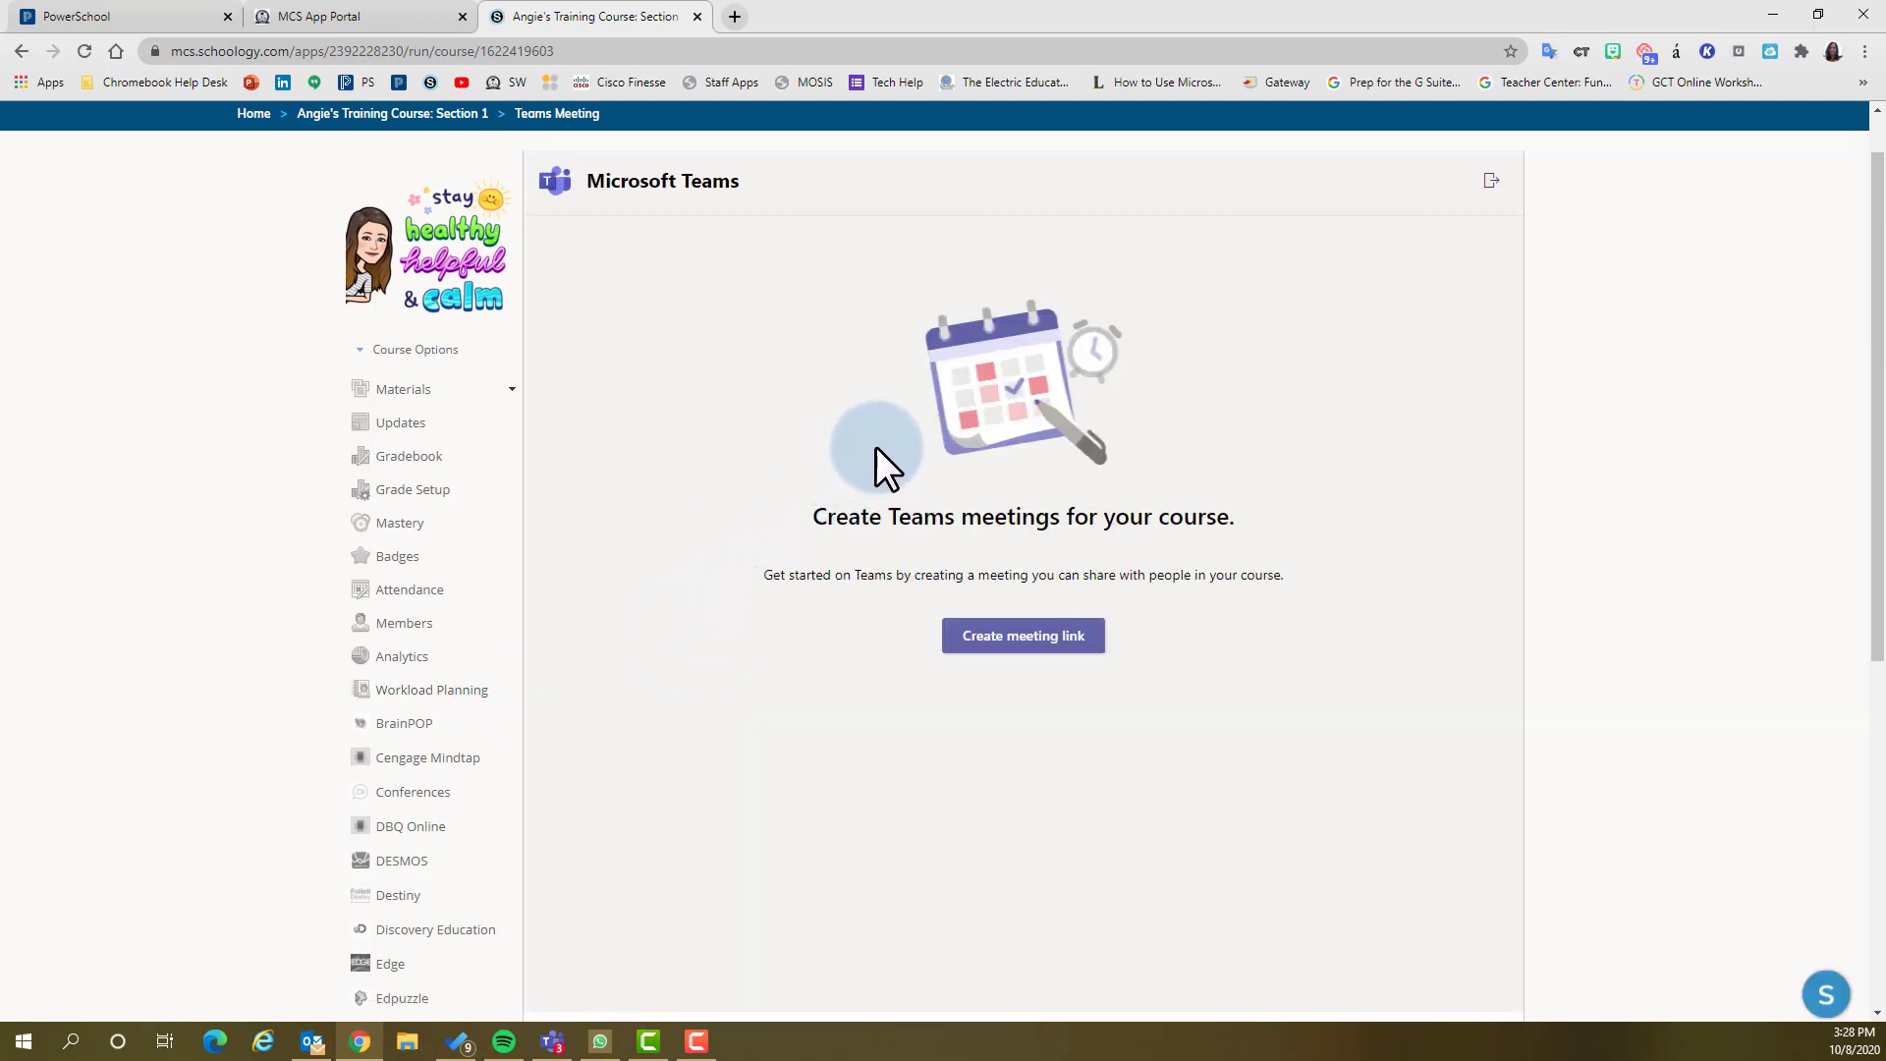
pyautogui.click(997, 640)
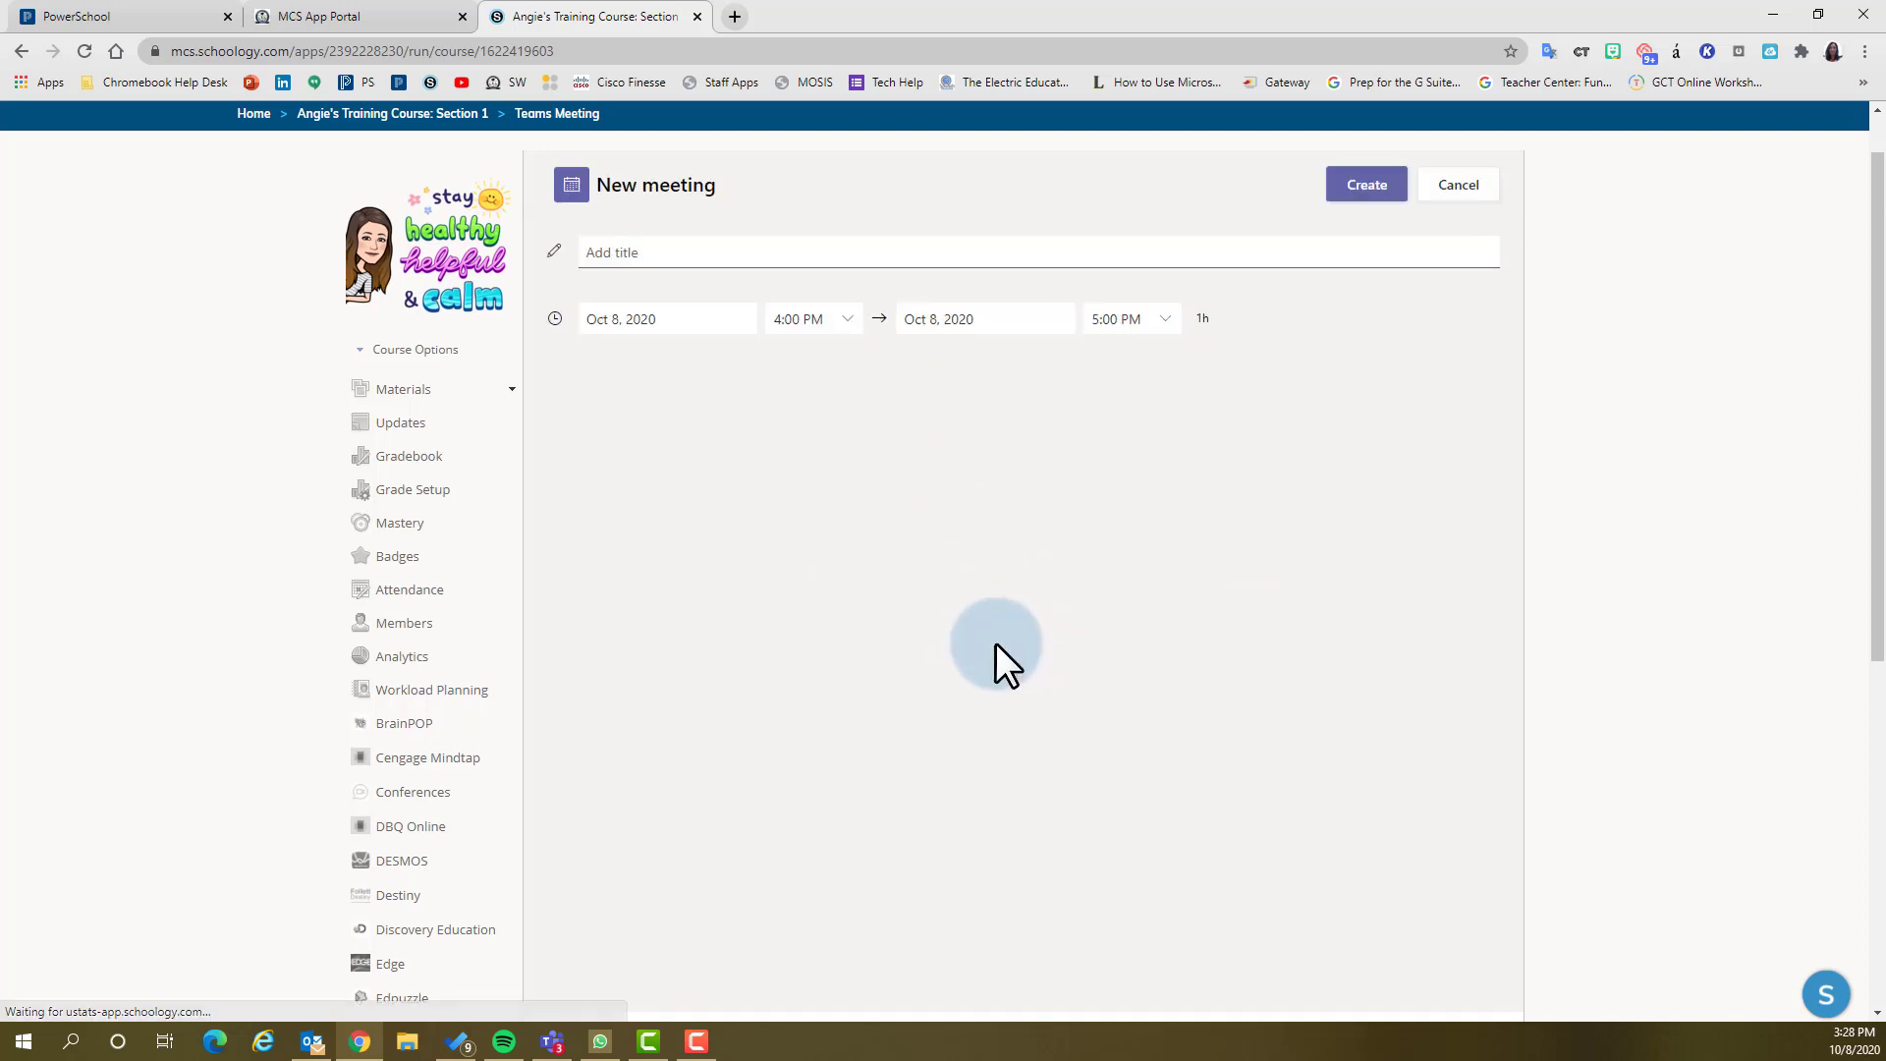
pyautogui.click(671, 251)
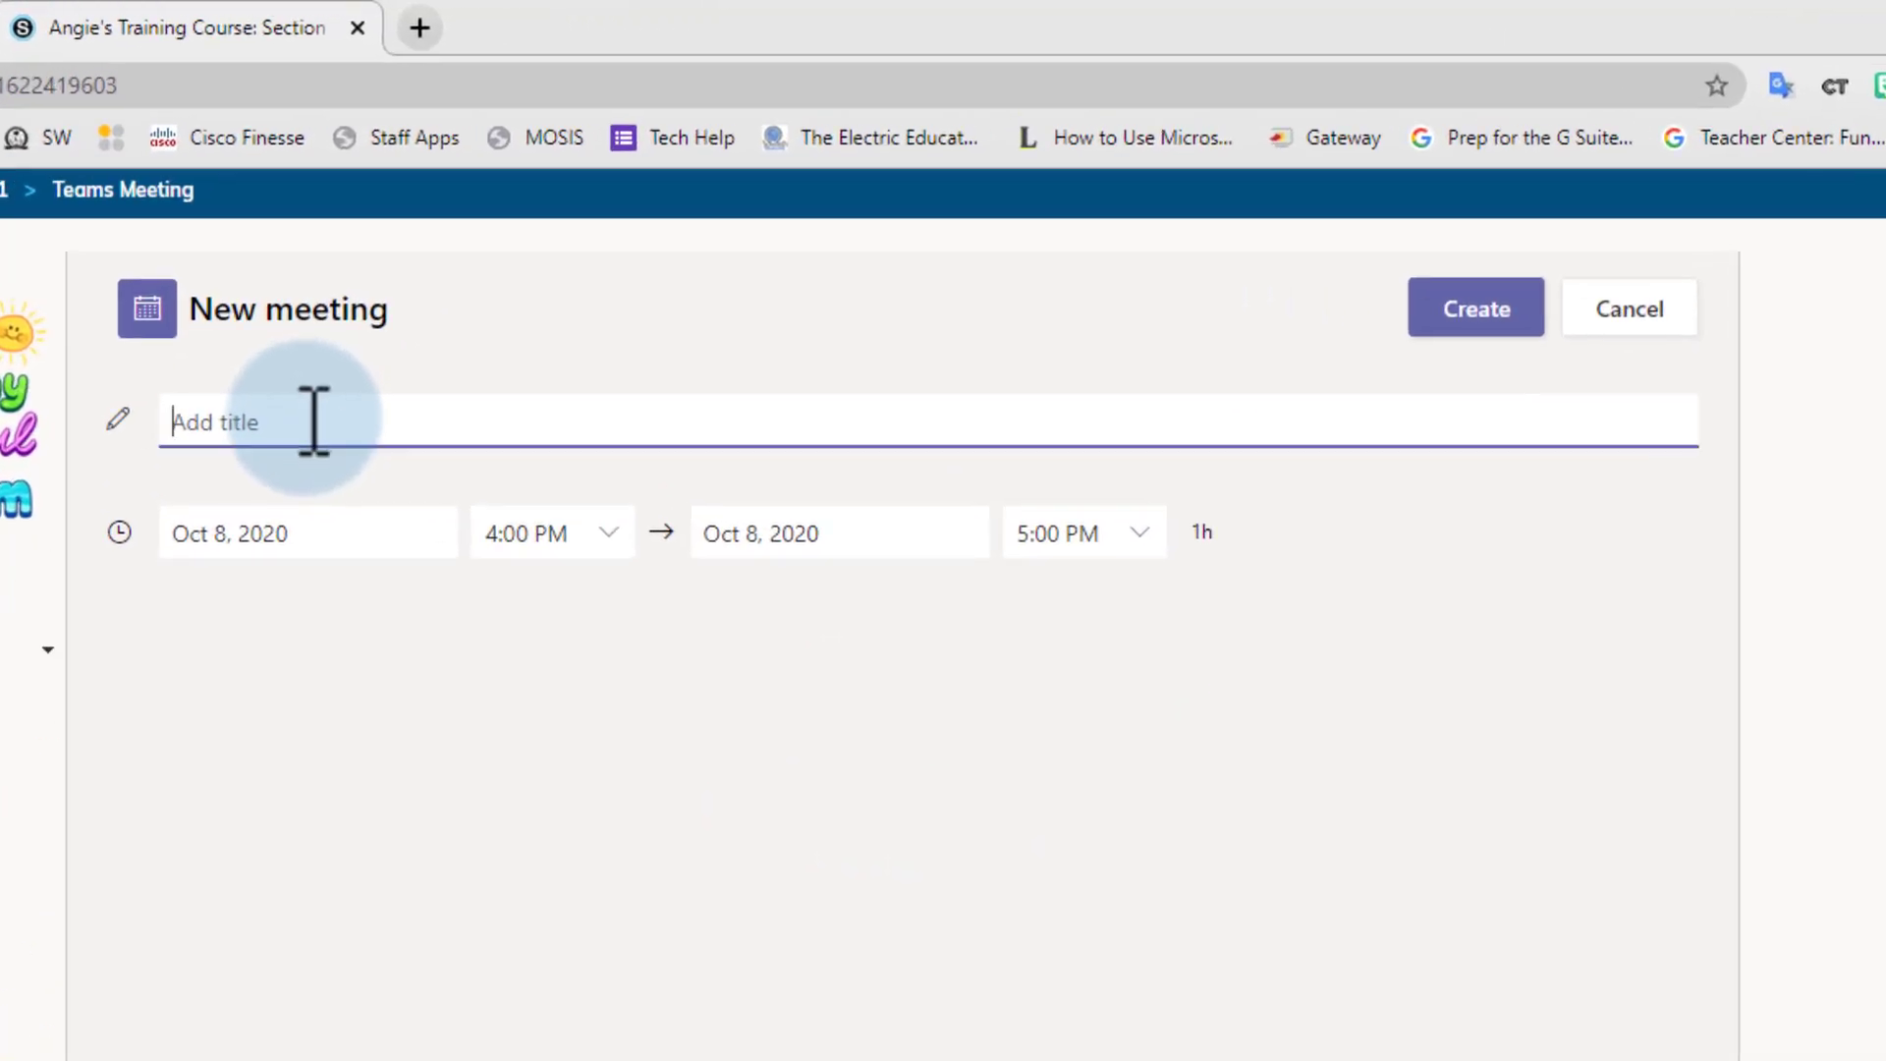
pyautogui.write('Group A')
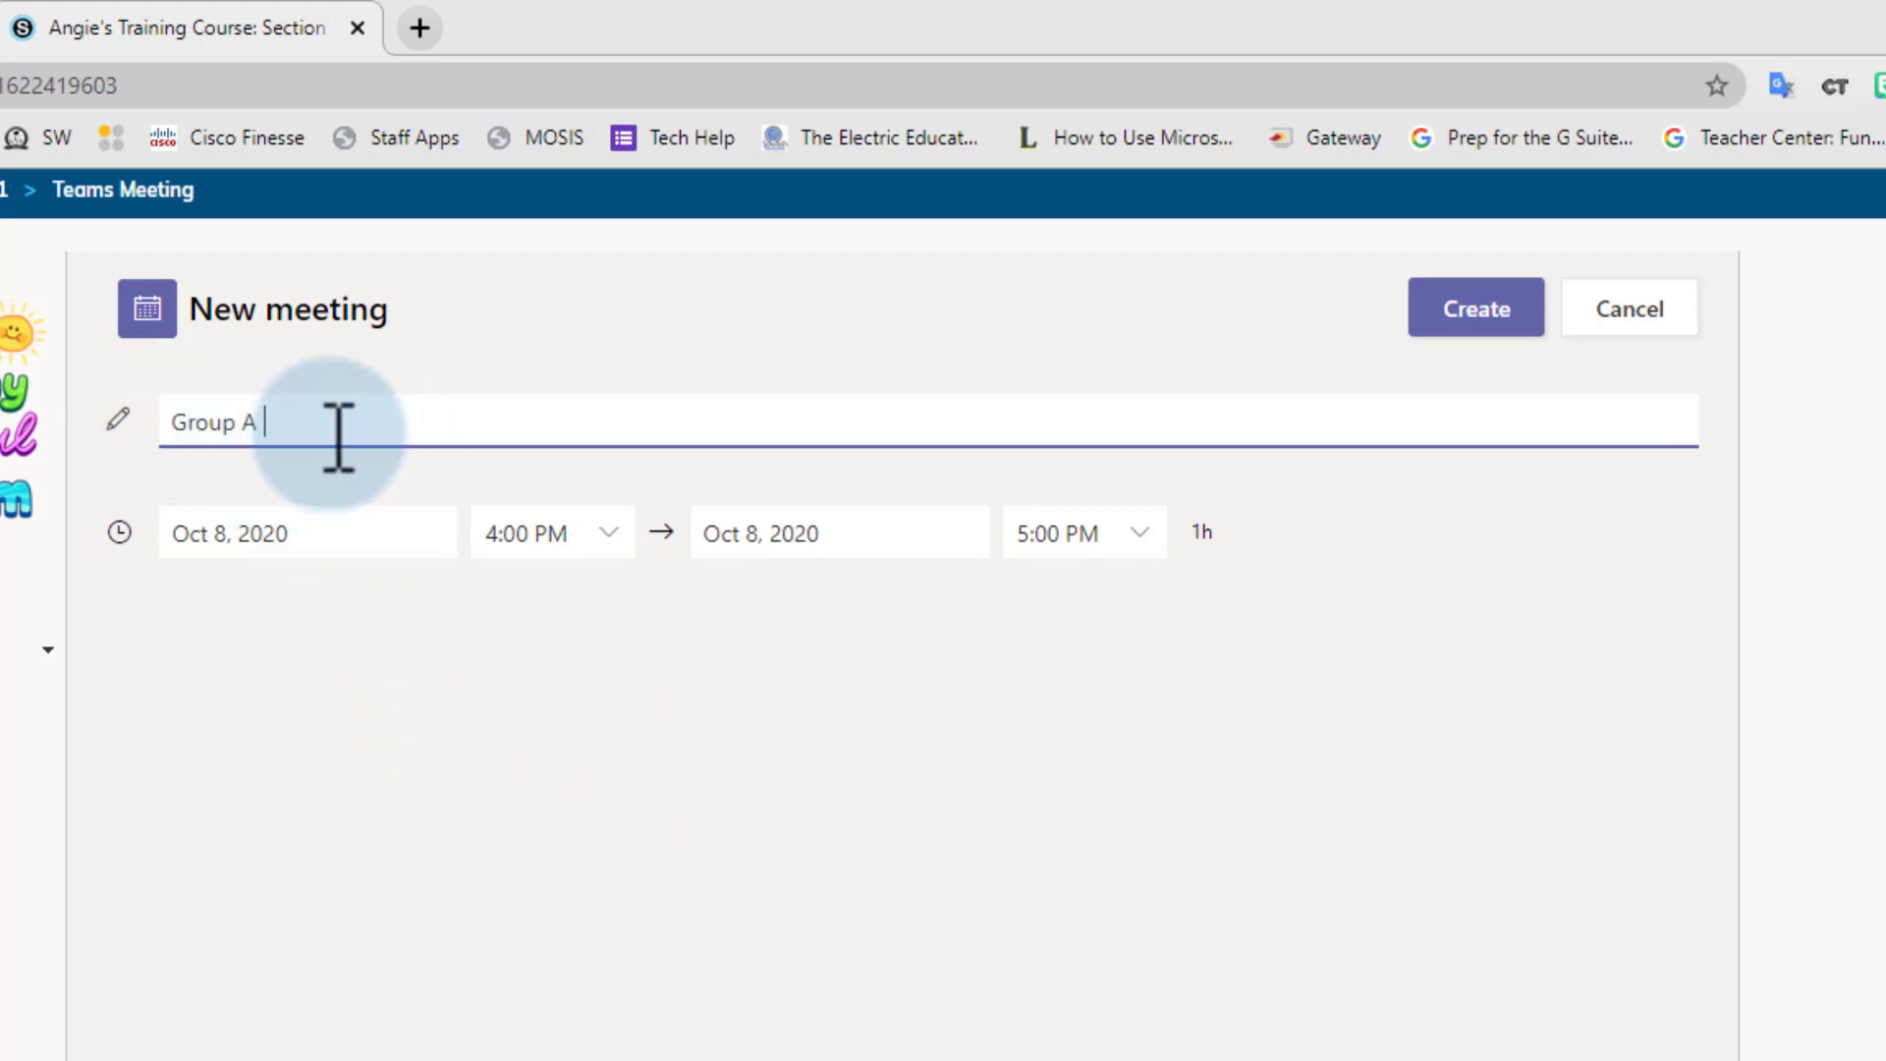
pyautogui.click(1461, 324)
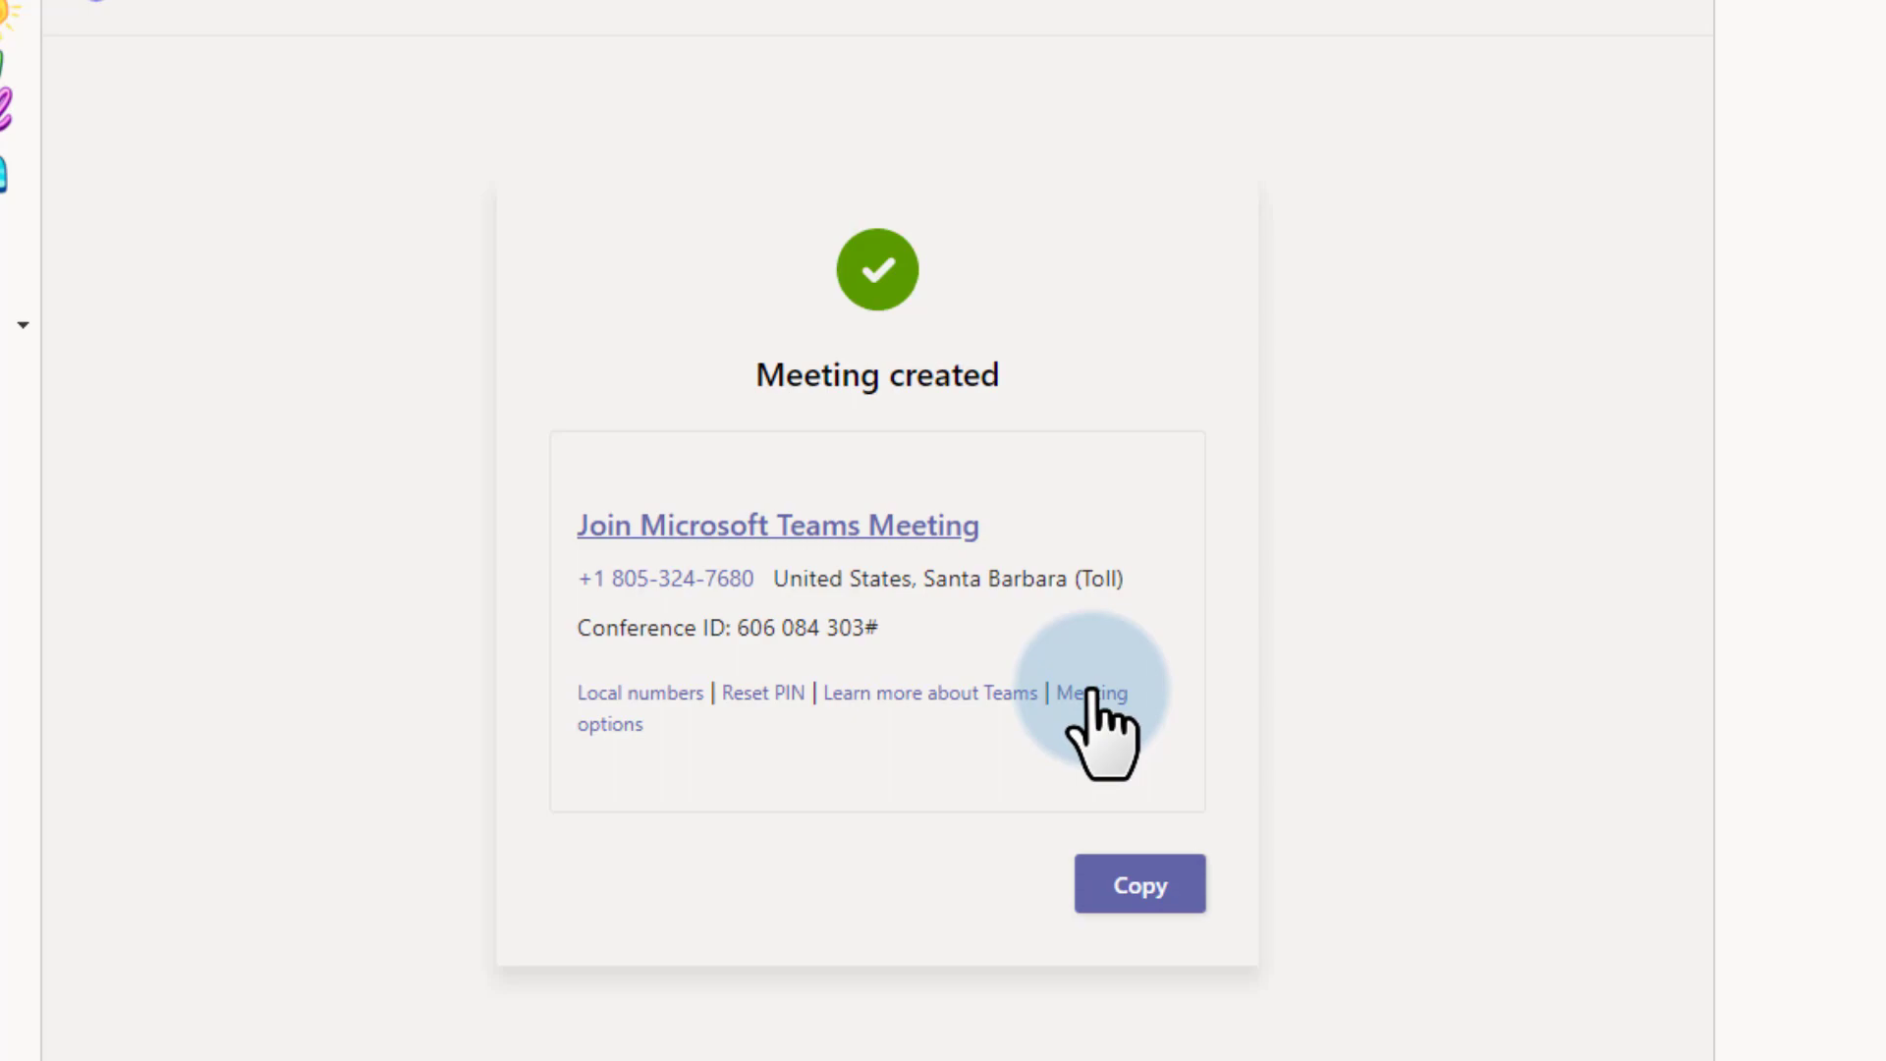
# Set both lobby bypass and presenting to "Only me" in the Group A meeting options and save them.
pyautogui.click(1091, 692)
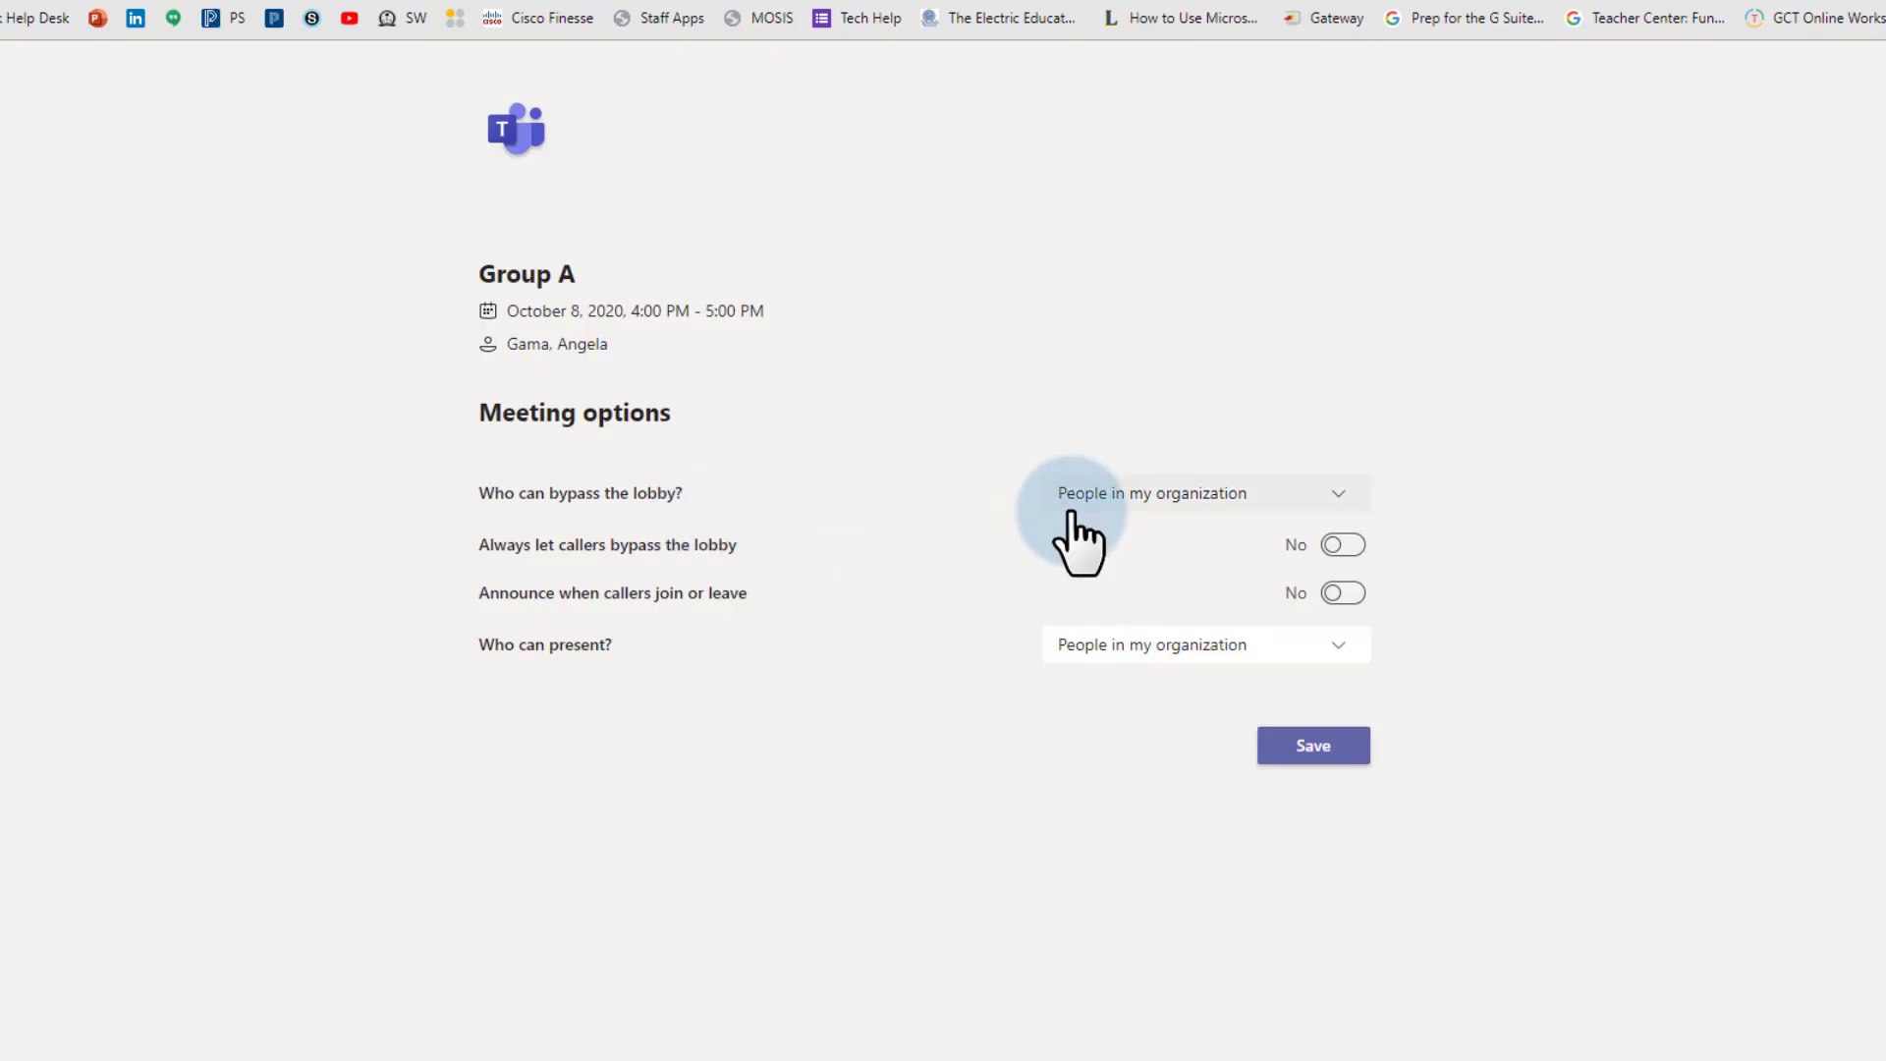
pyautogui.click(1130, 499)
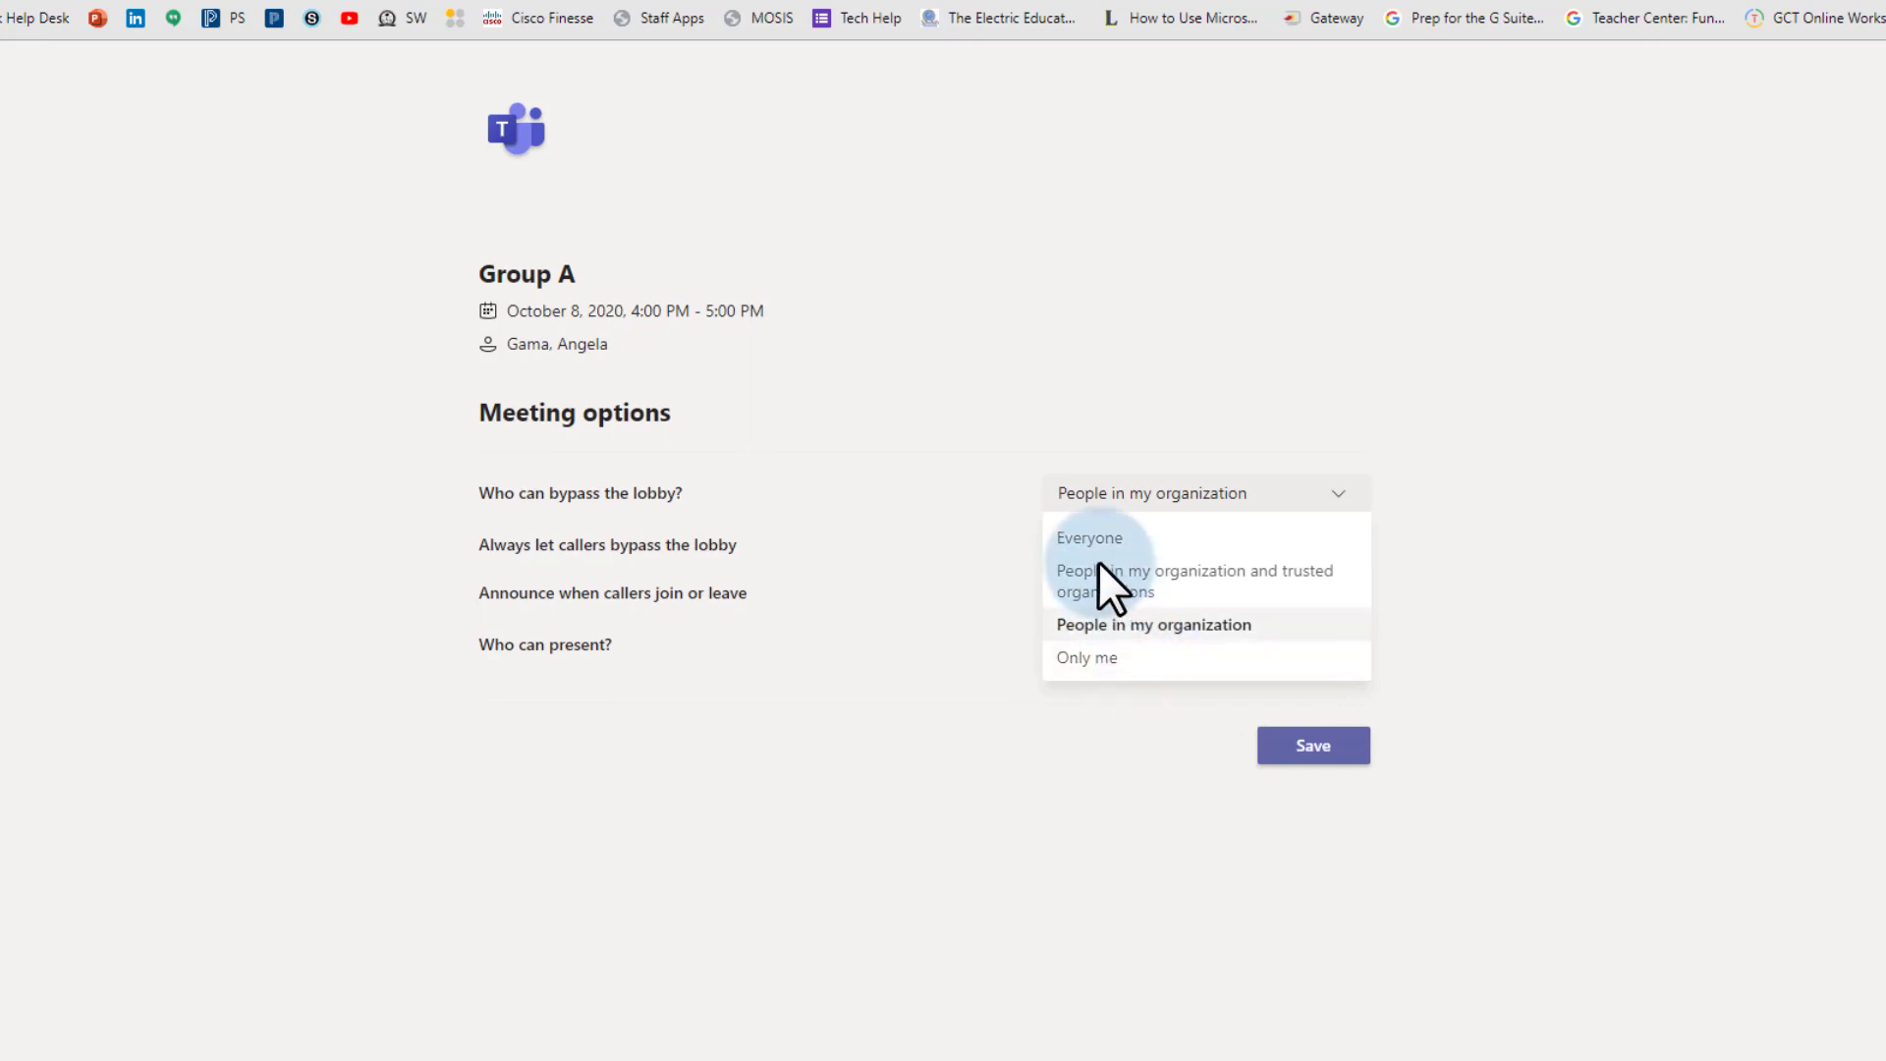
pyautogui.click(1102, 665)
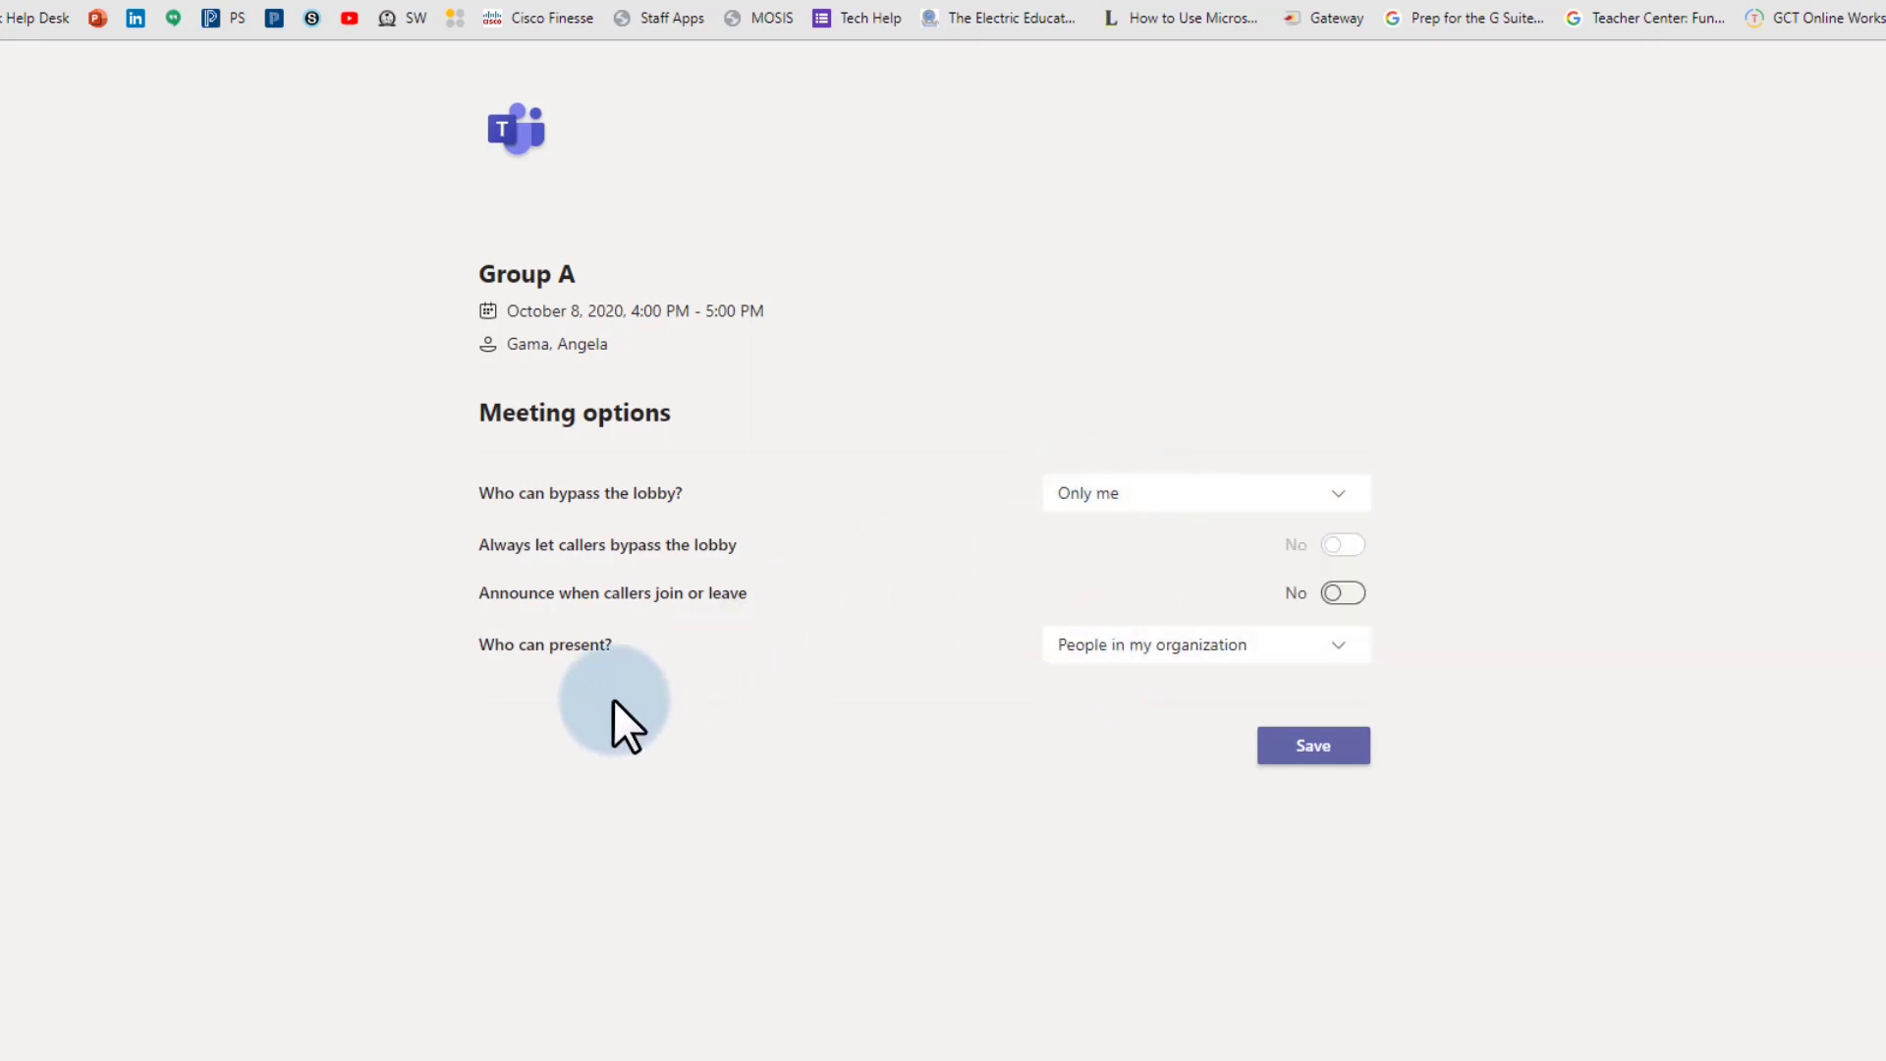
pyautogui.click(1098, 652)
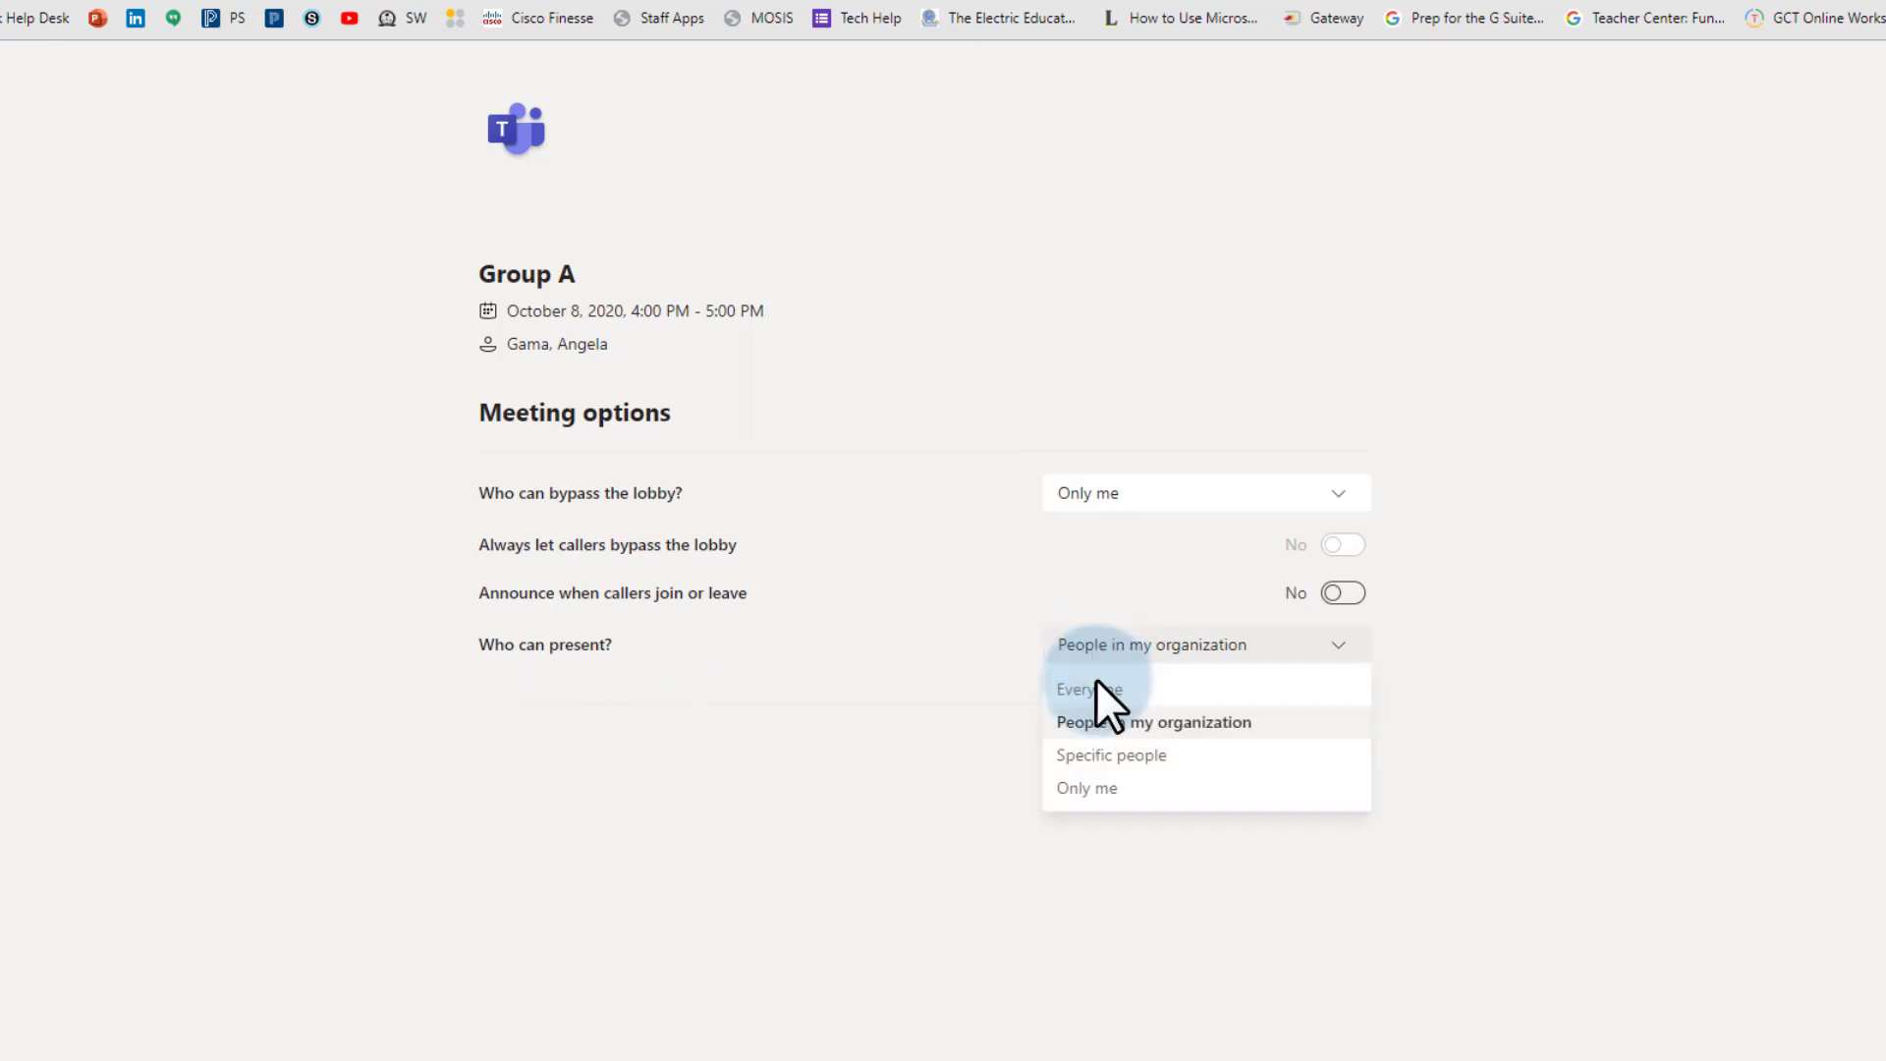
pyautogui.click(1085, 788)
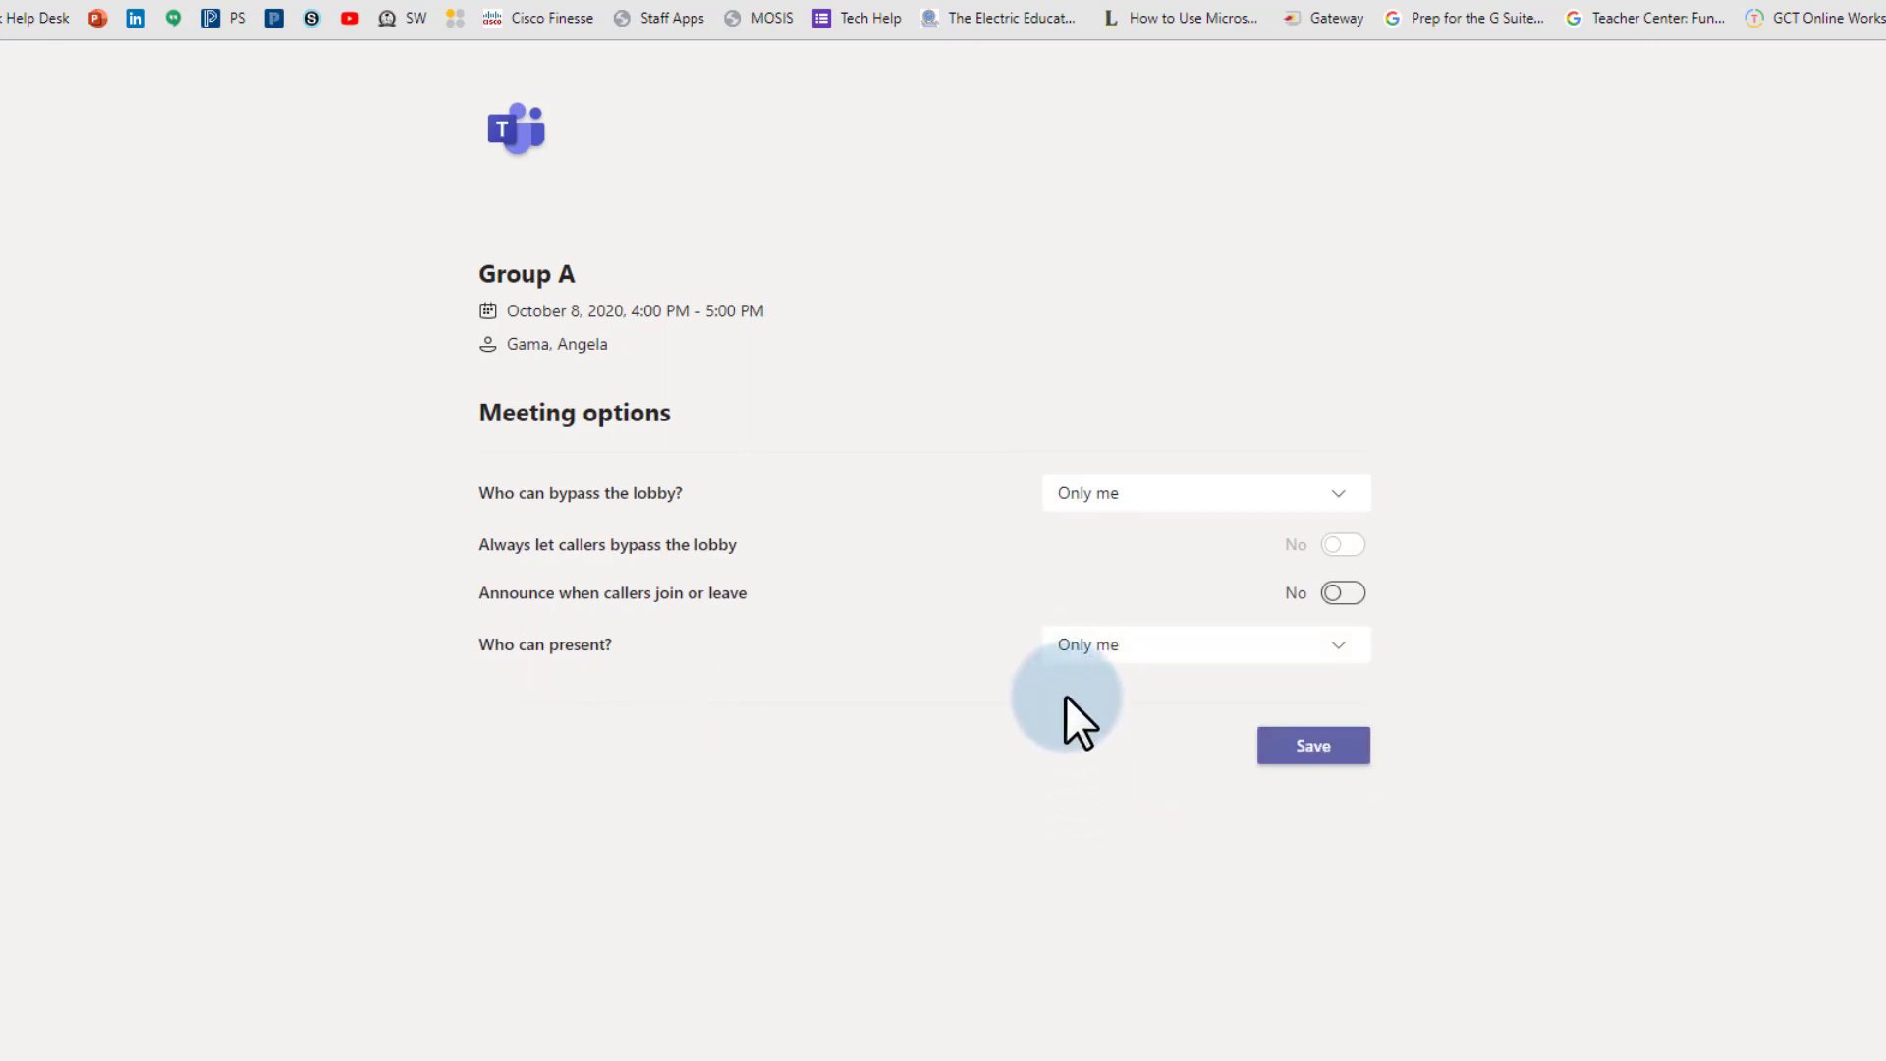
pyautogui.click(1281, 753)
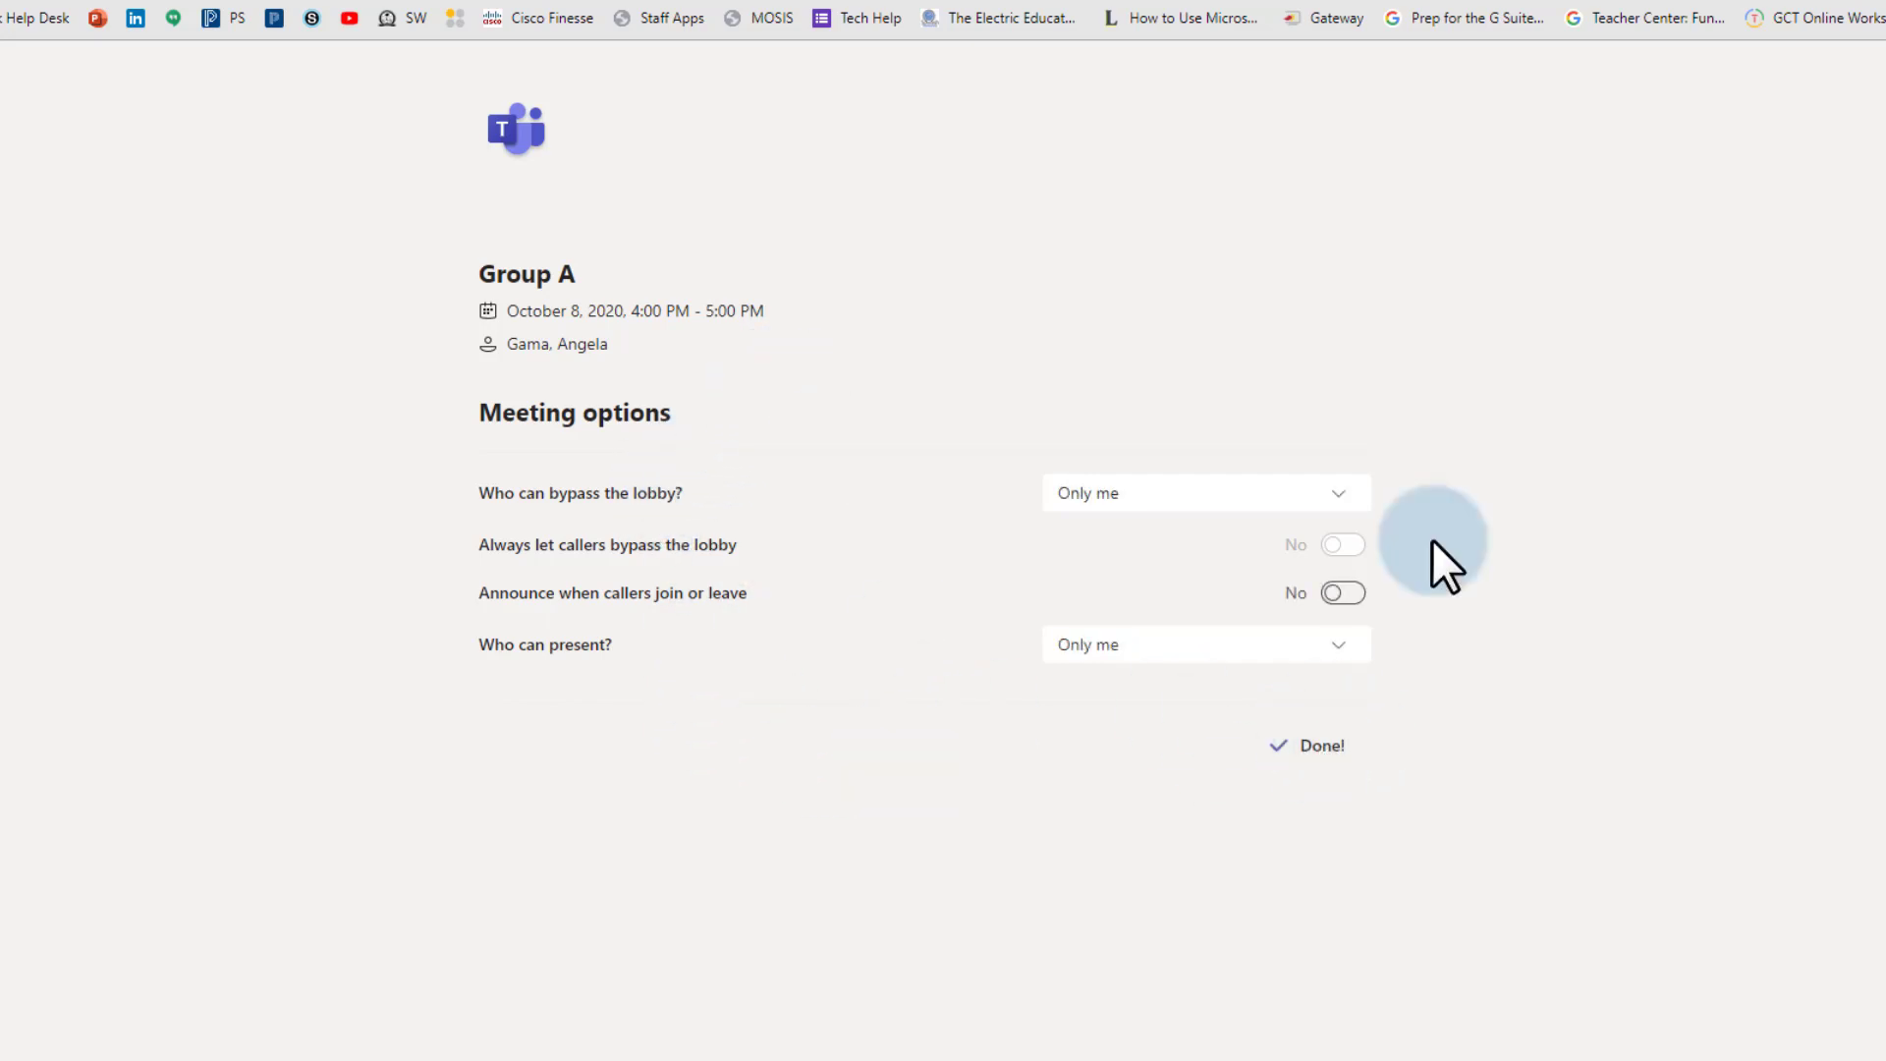
# Copy the created Teams meeting link from the course page and go to the course materials.
pyautogui.click(542, 1)
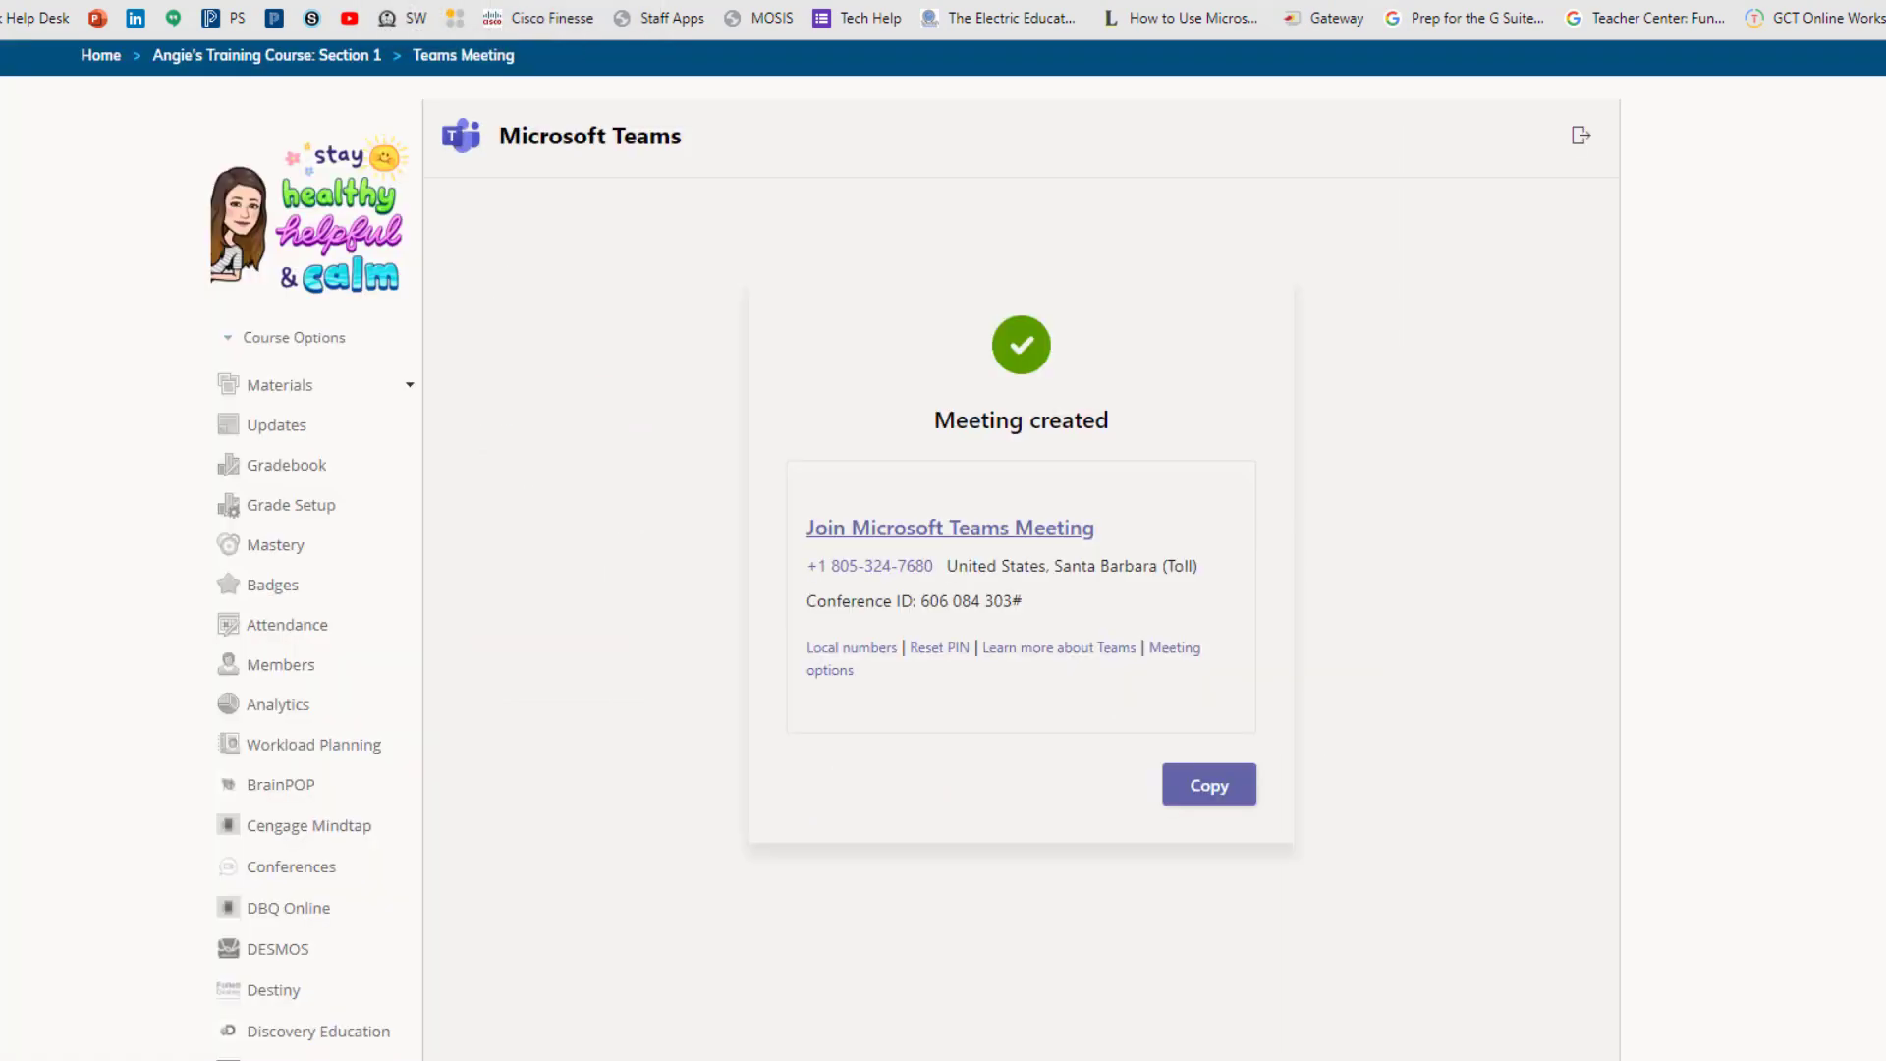
pyautogui.click(1206, 785)
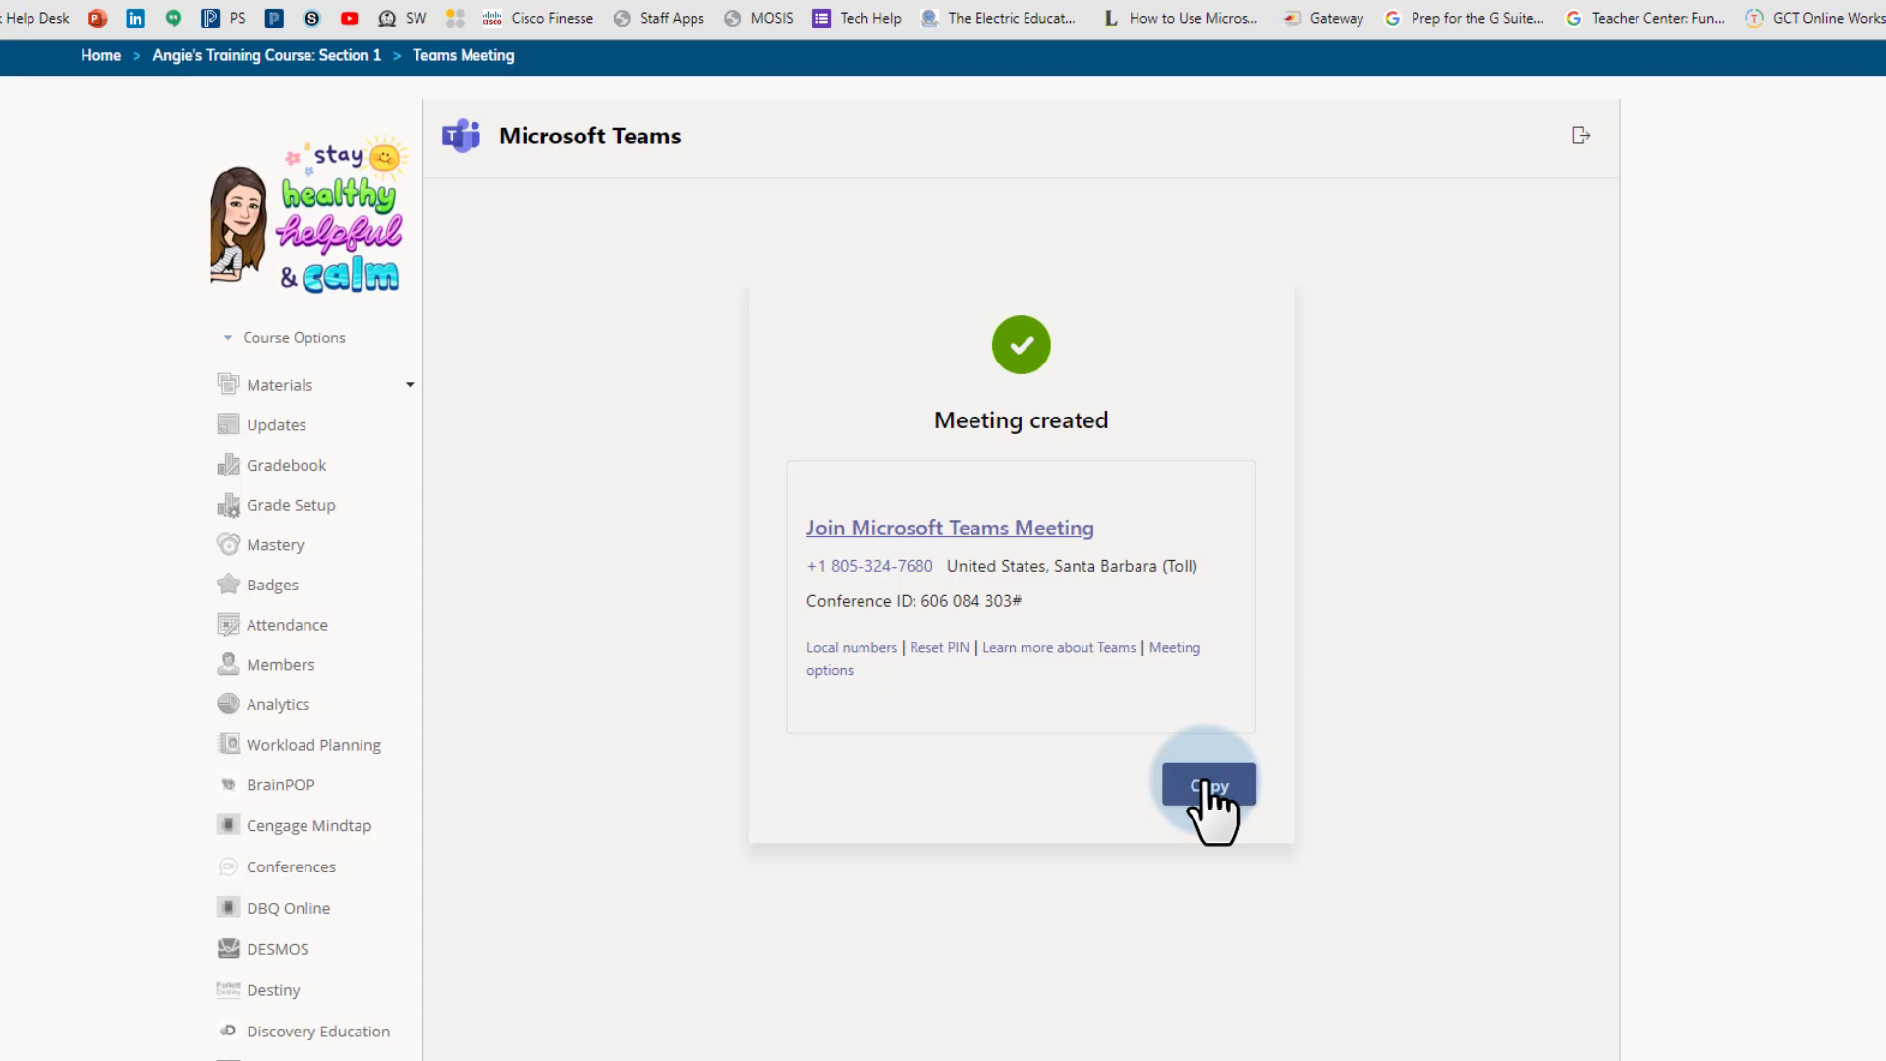
pyautogui.click(275, 387)
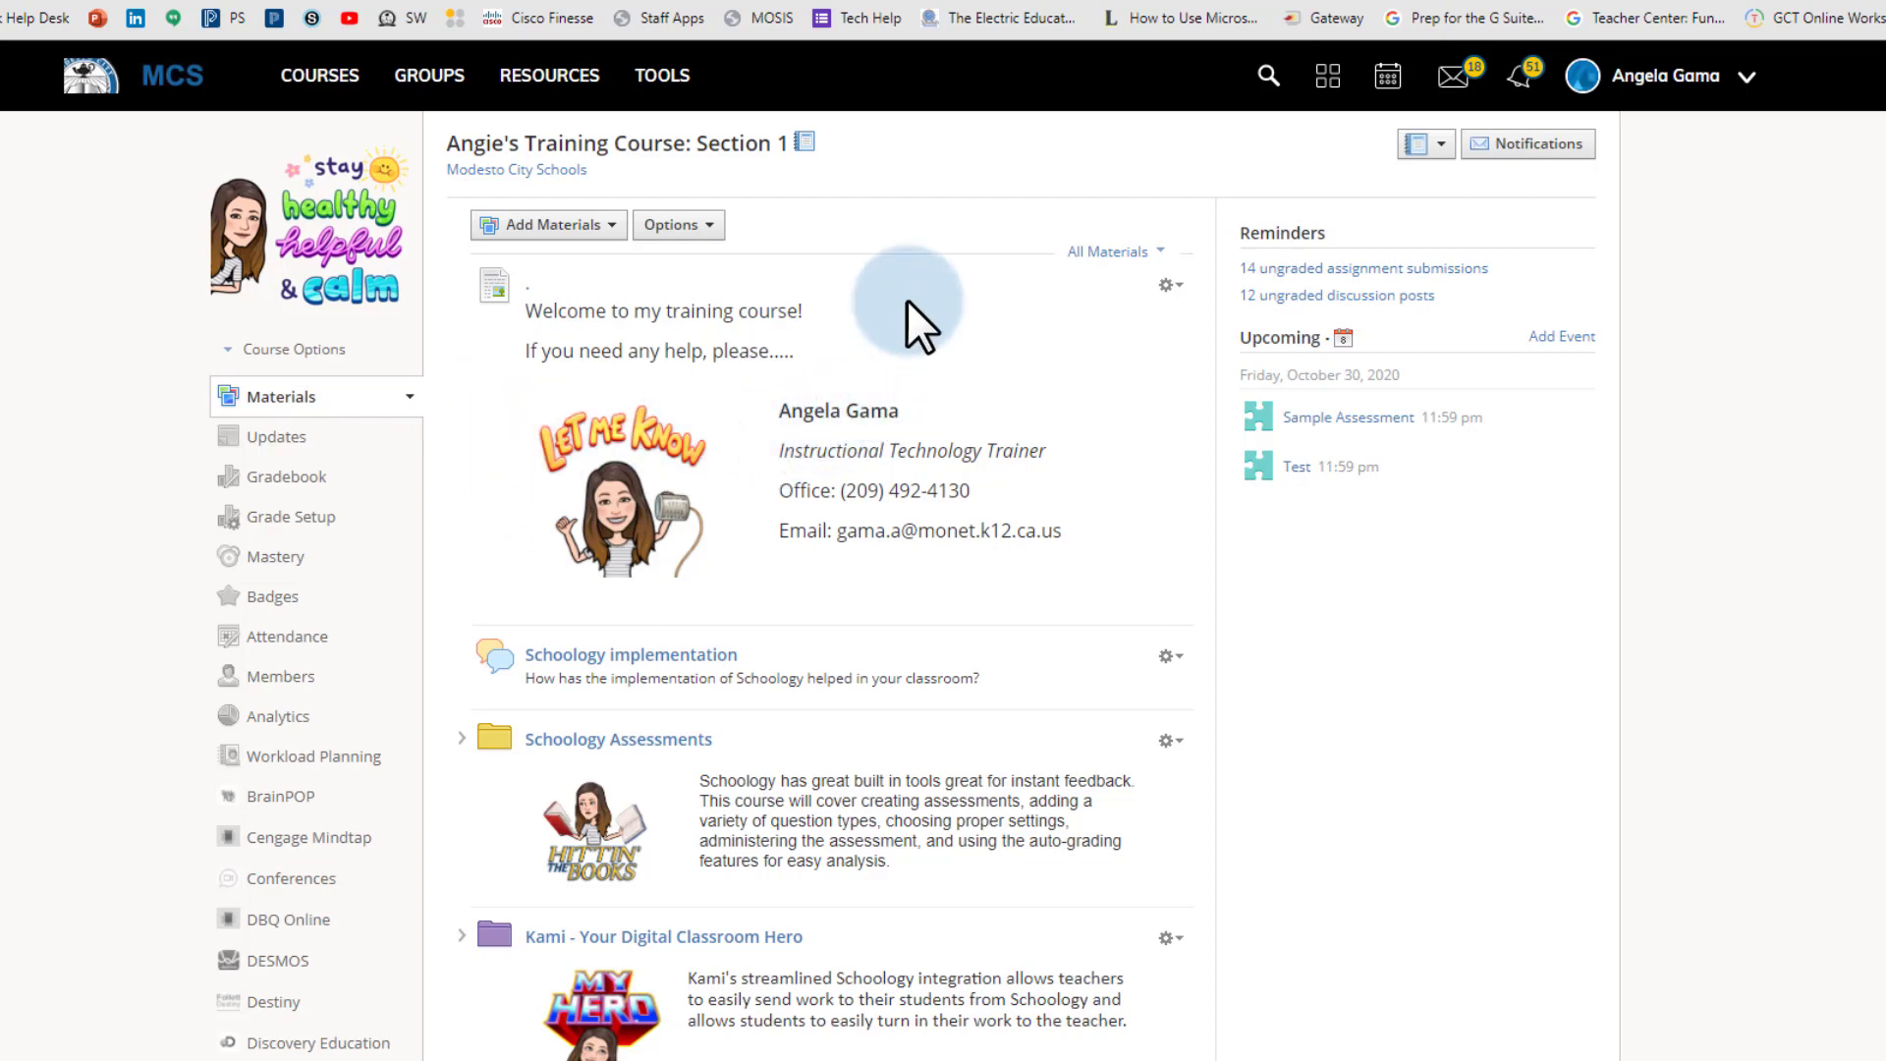
# Start a new link item above the welcome message in the course materials, with the copied Teams meeting address as its URL.
pyautogui.moveTo(892, 253)
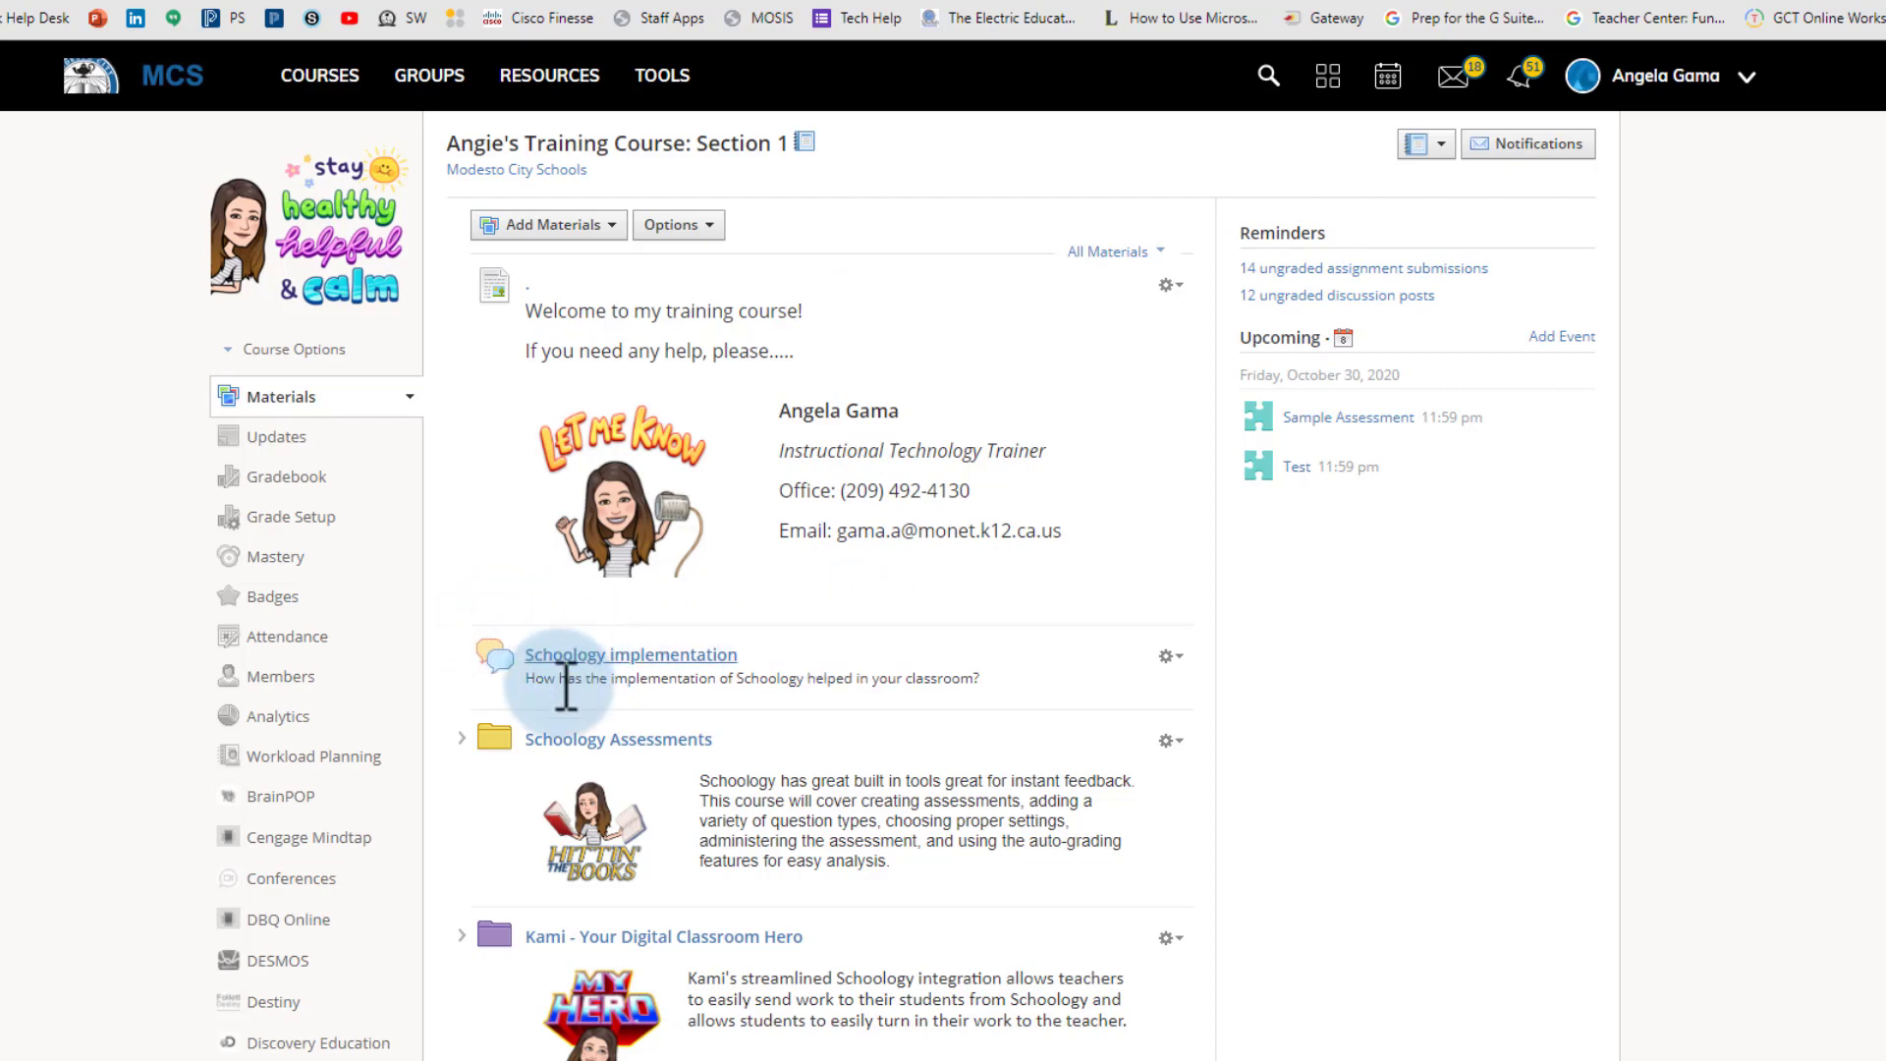
pyautogui.moveTo(557, 713)
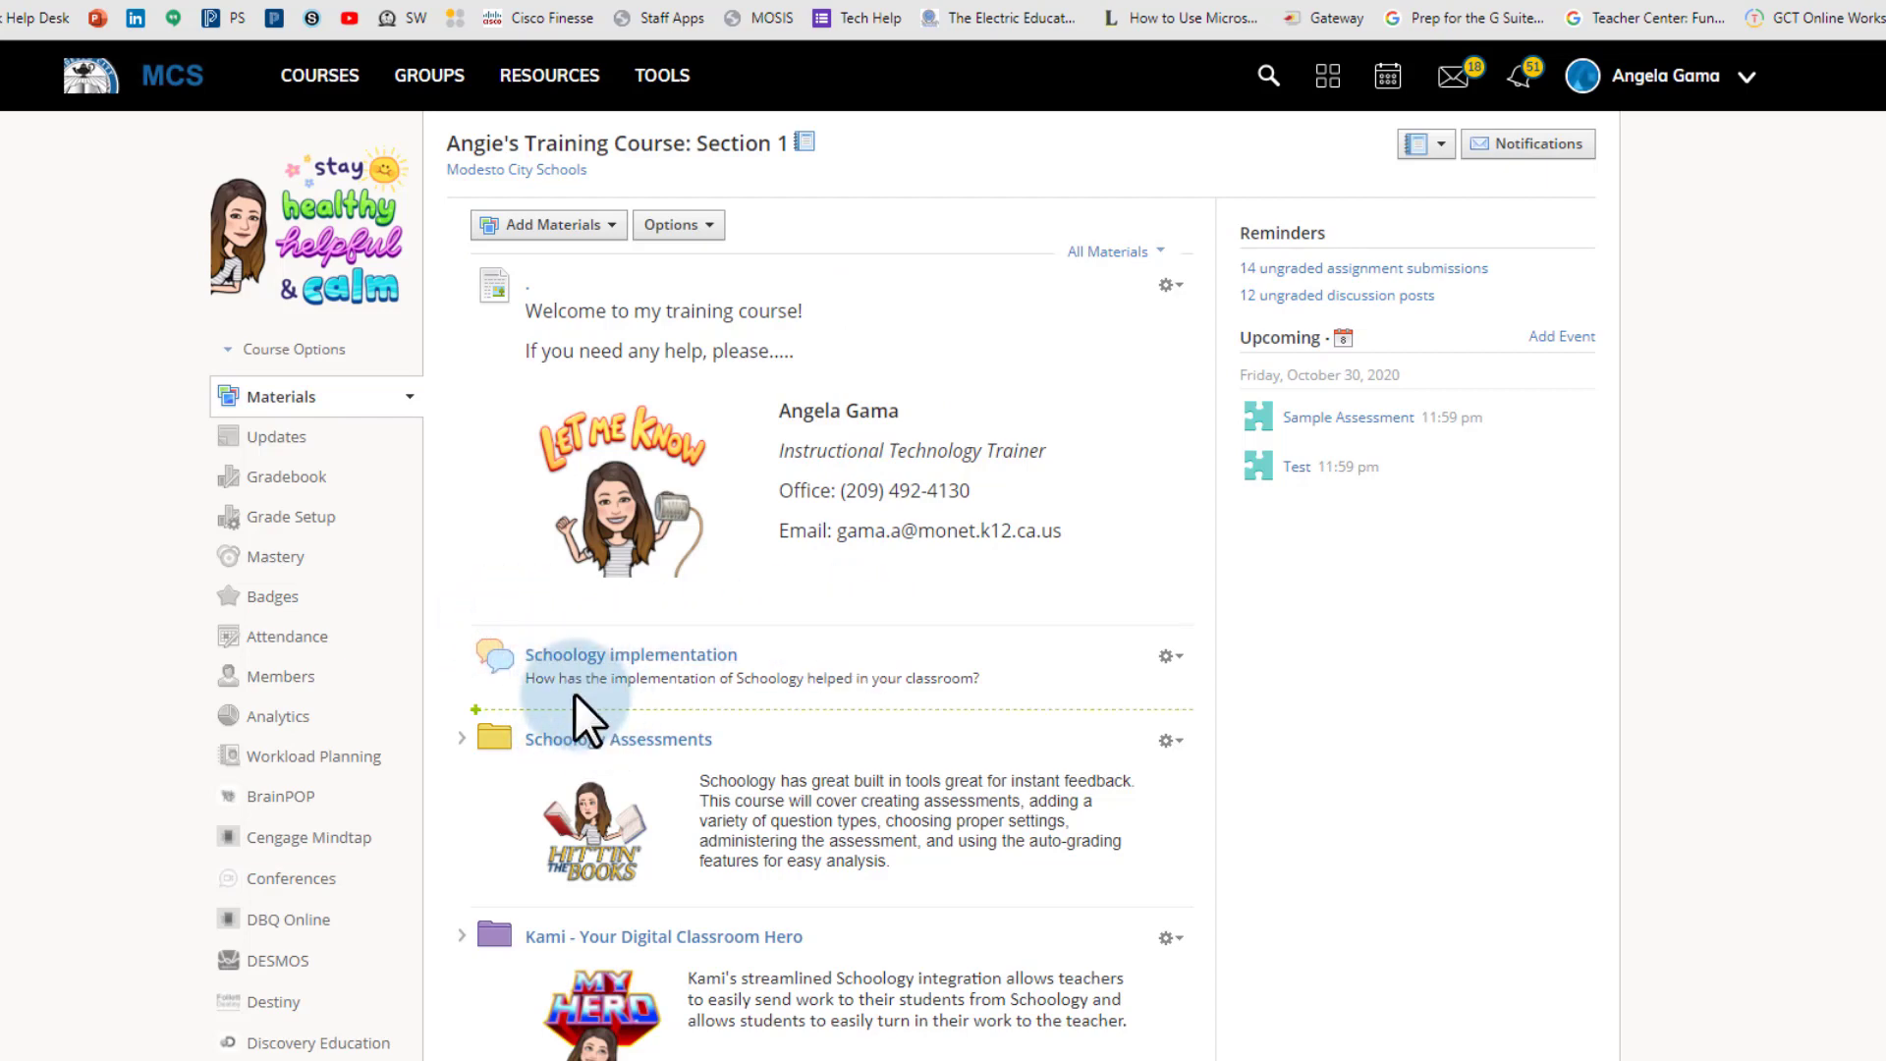
pyautogui.moveTo(605, 625)
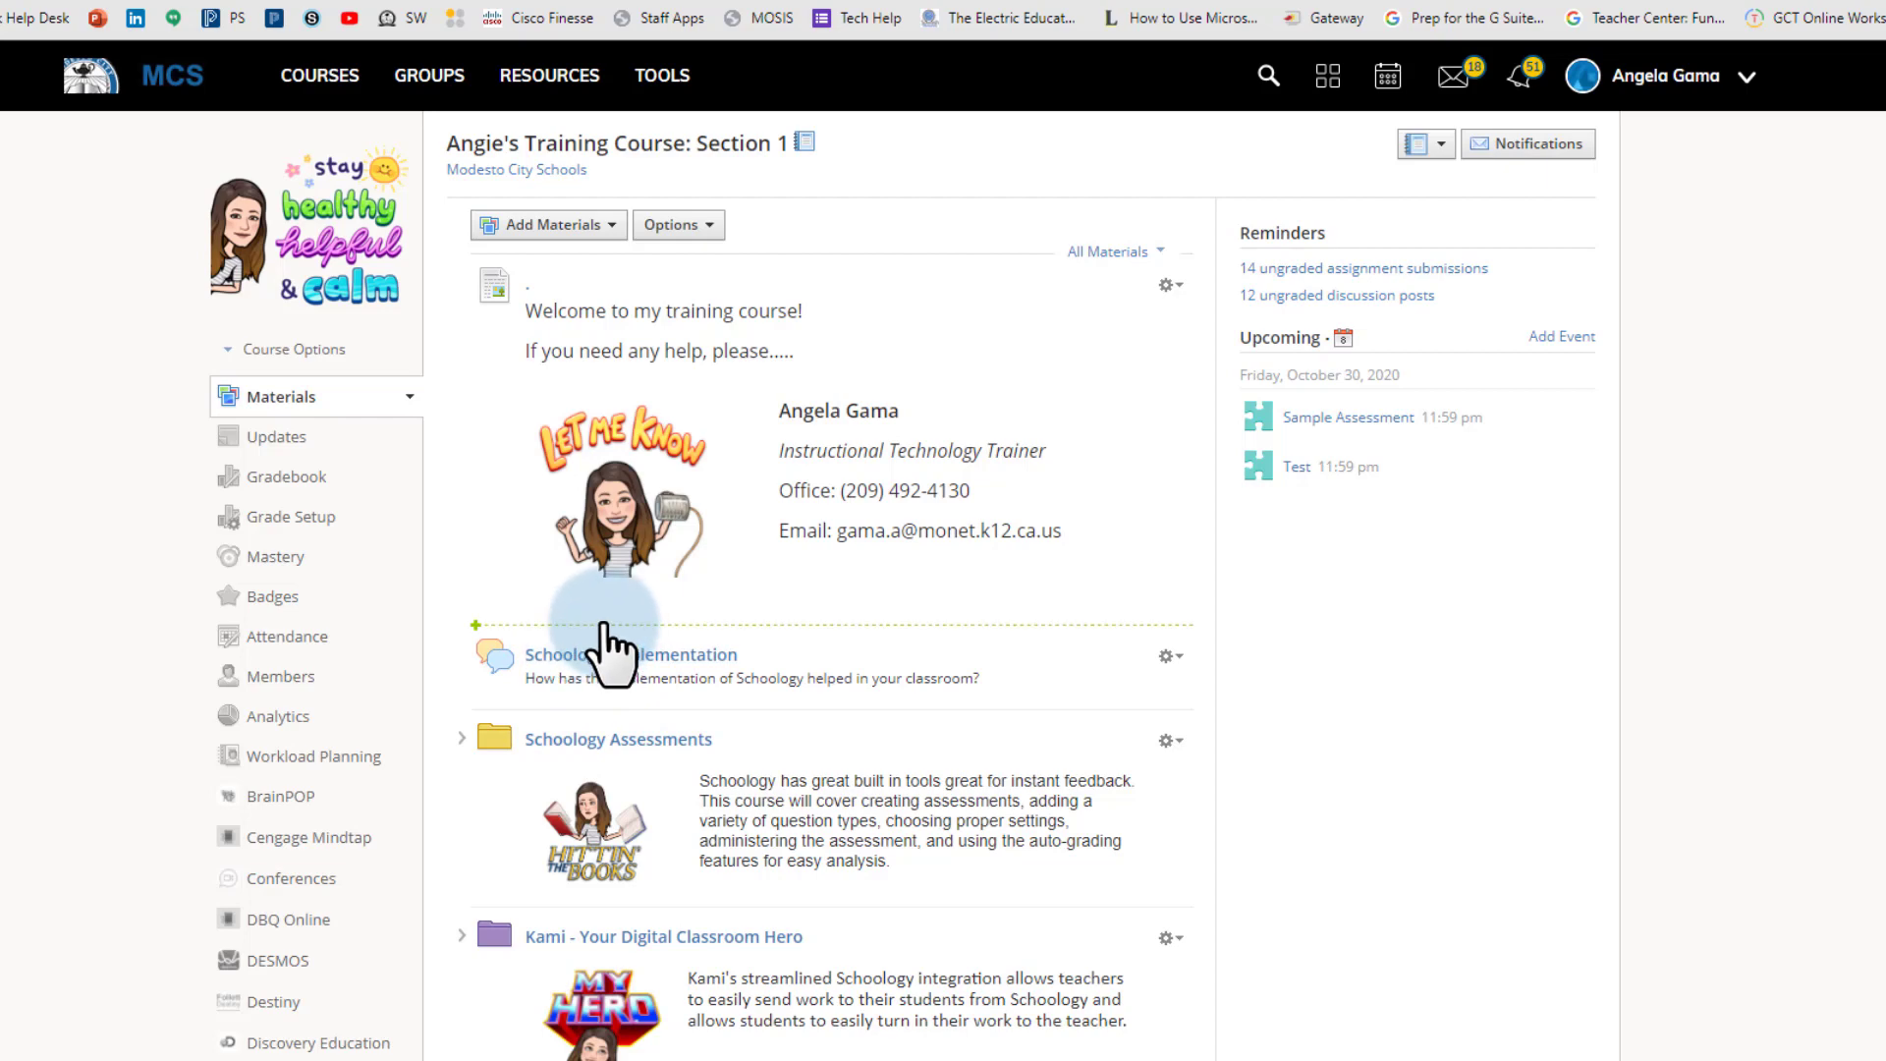
pyautogui.moveTo(750, 253)
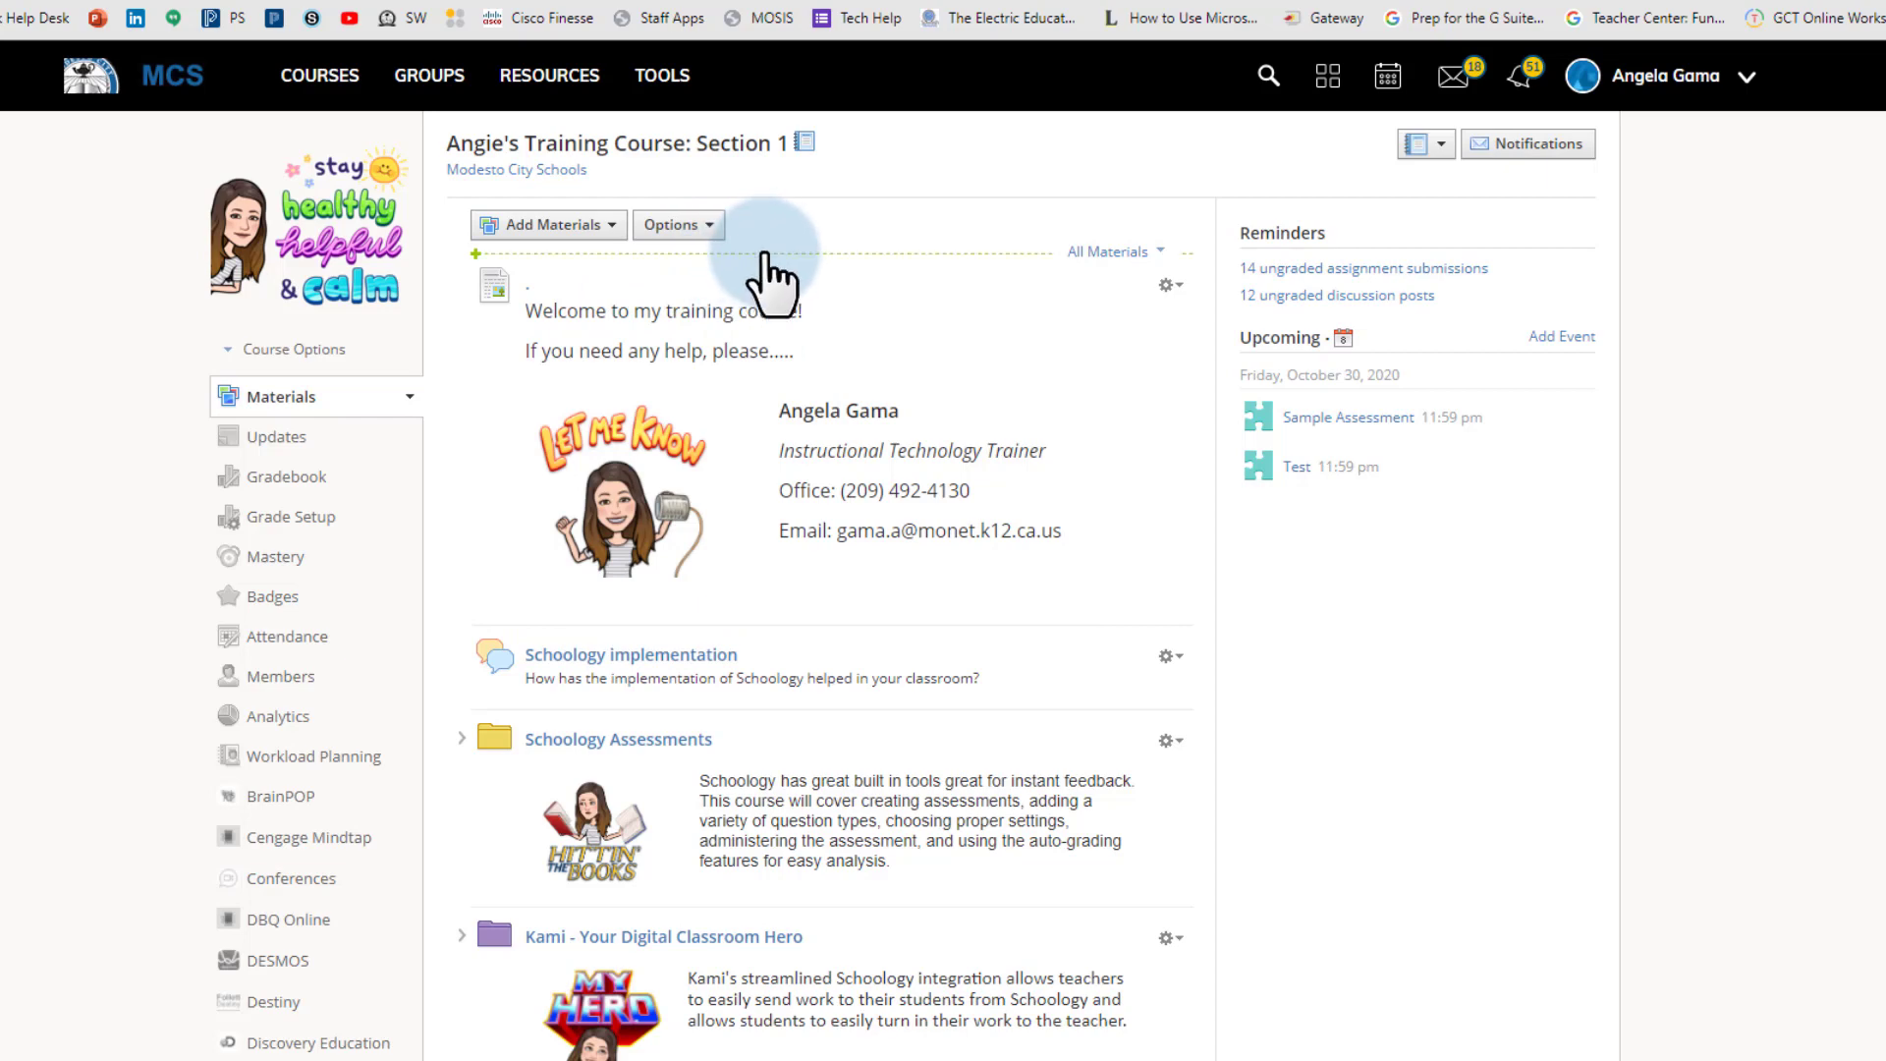
pyautogui.click(764, 253)
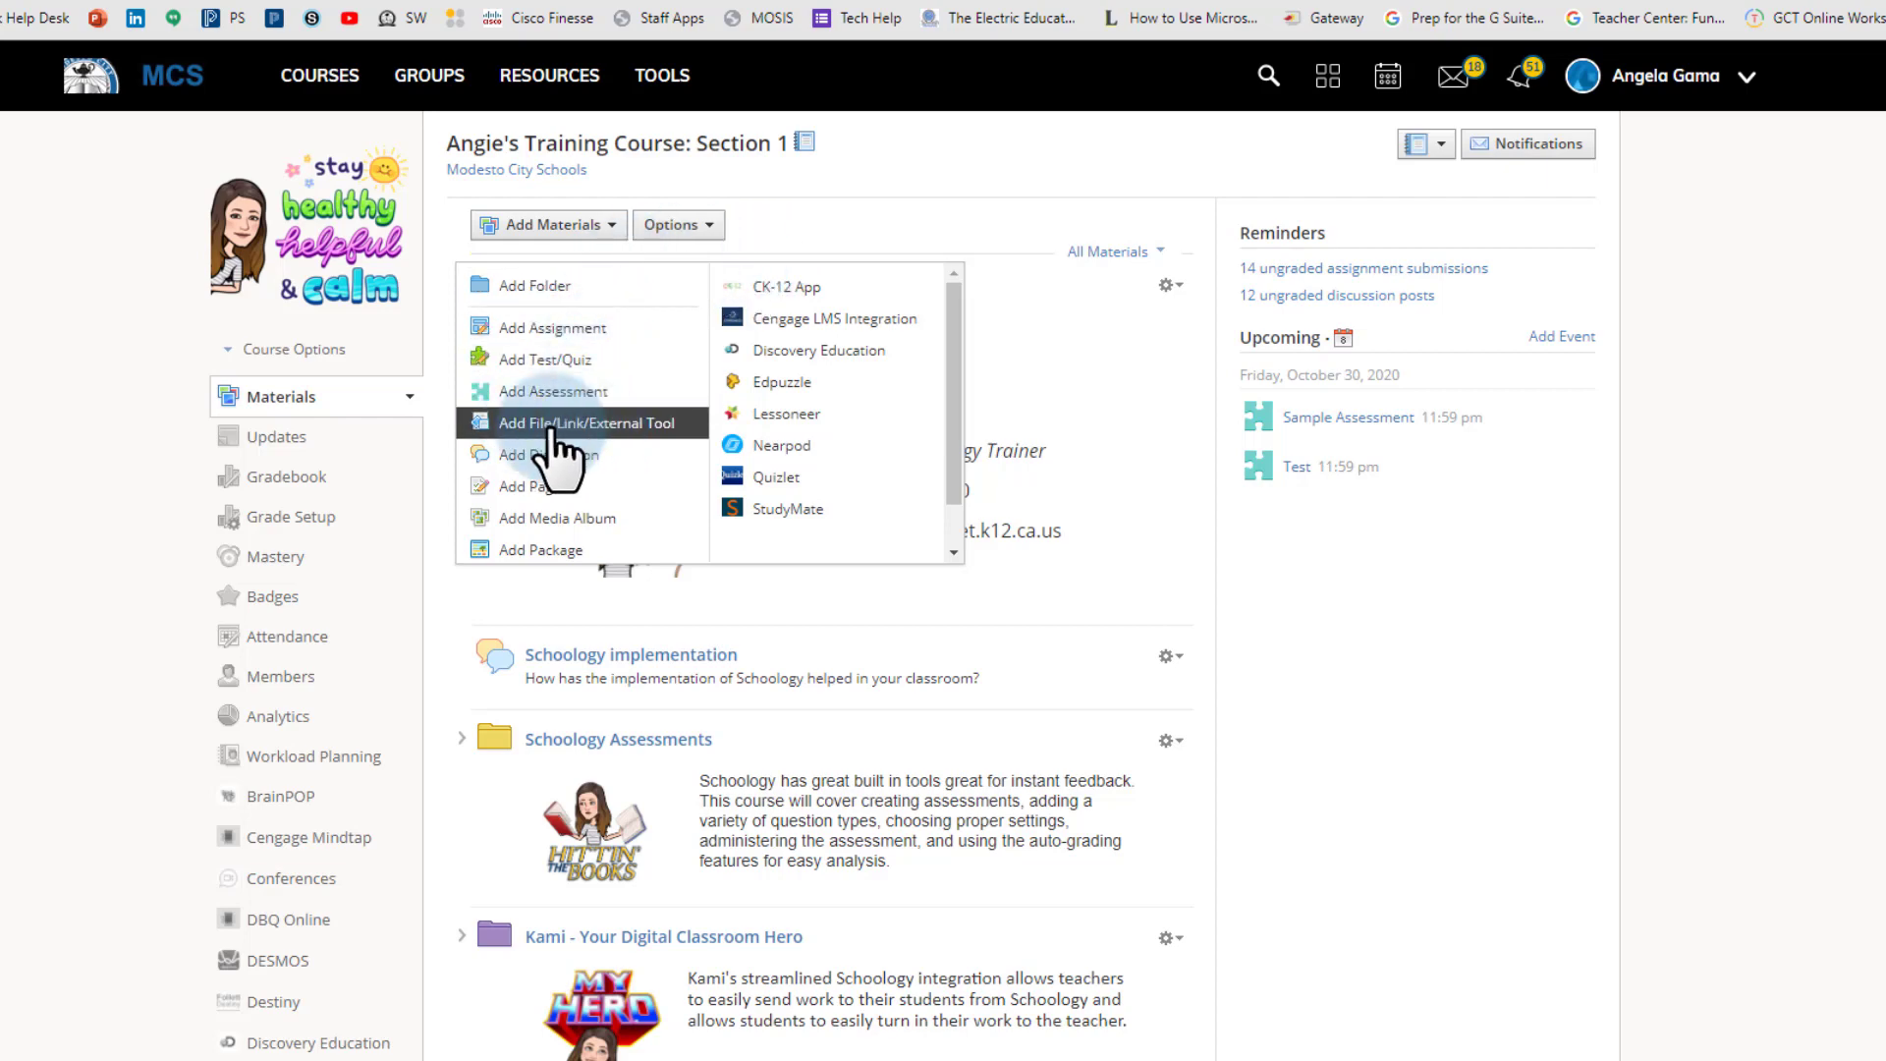
pyautogui.click(612, 425)
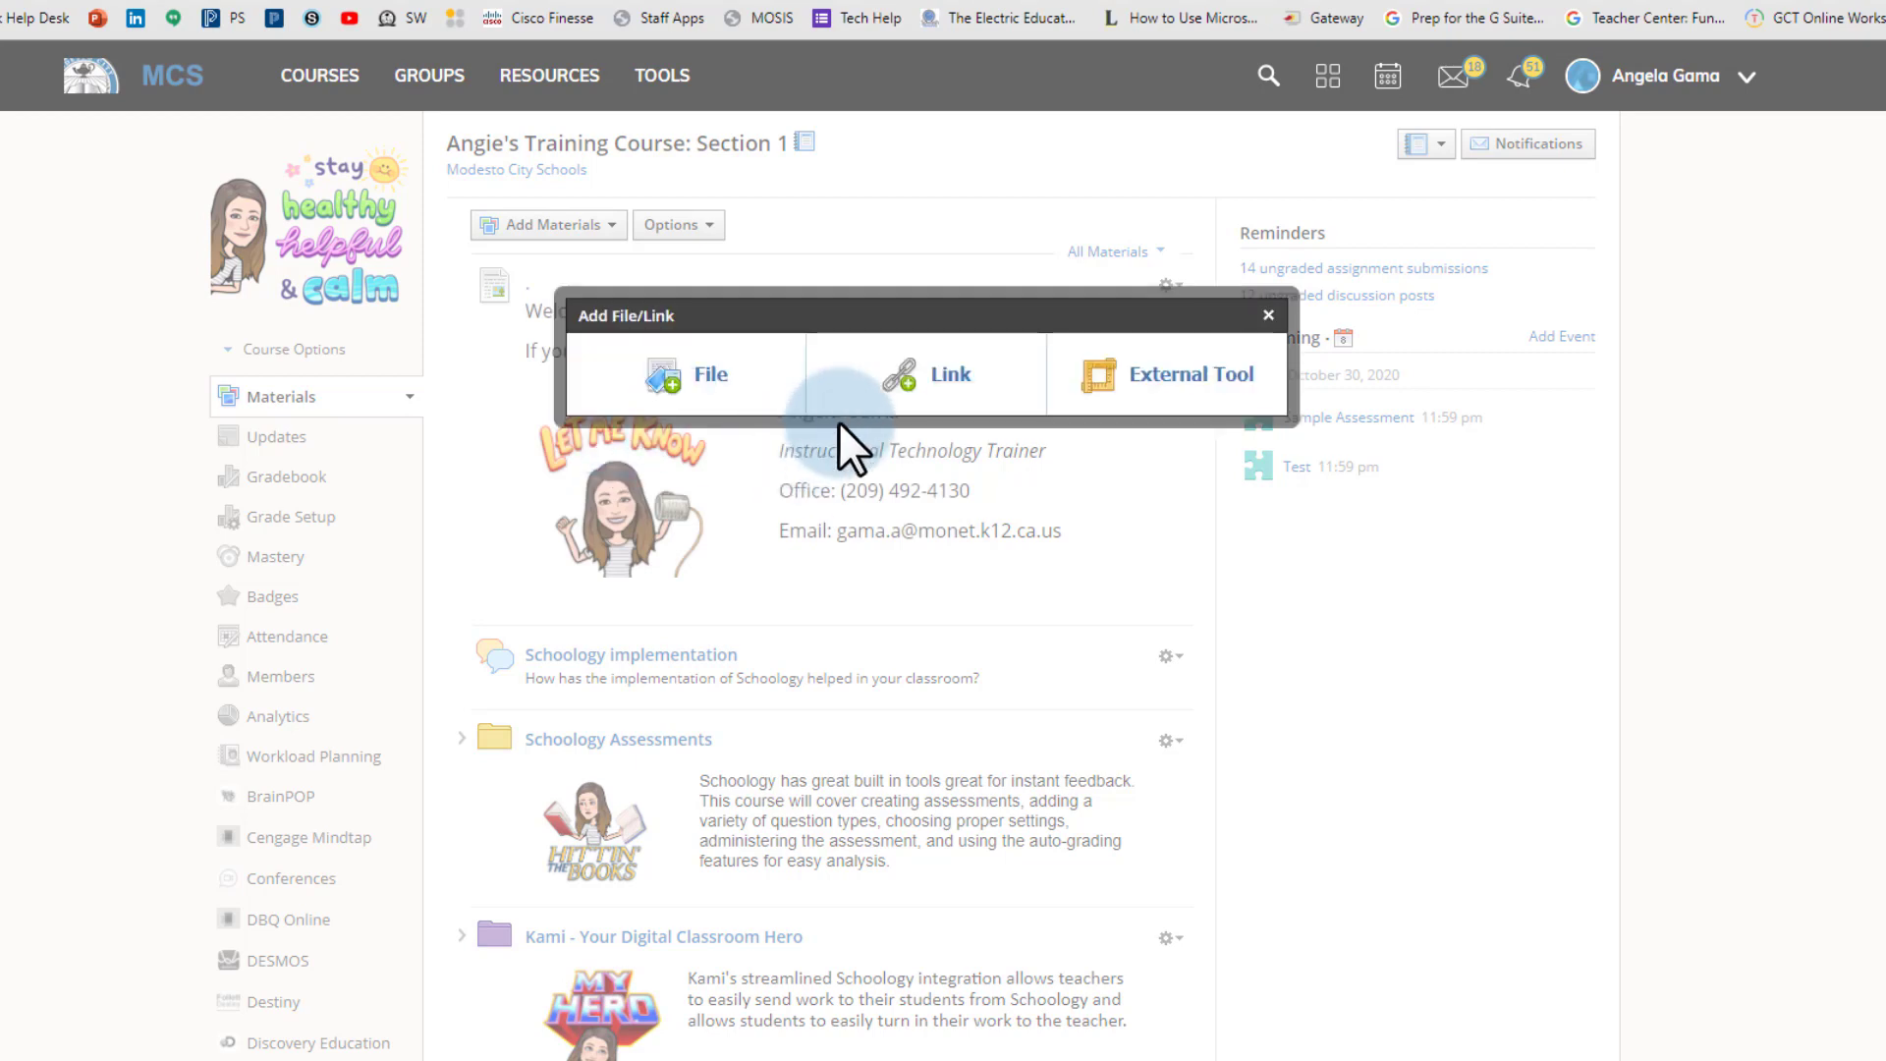
pyautogui.click(948, 377)
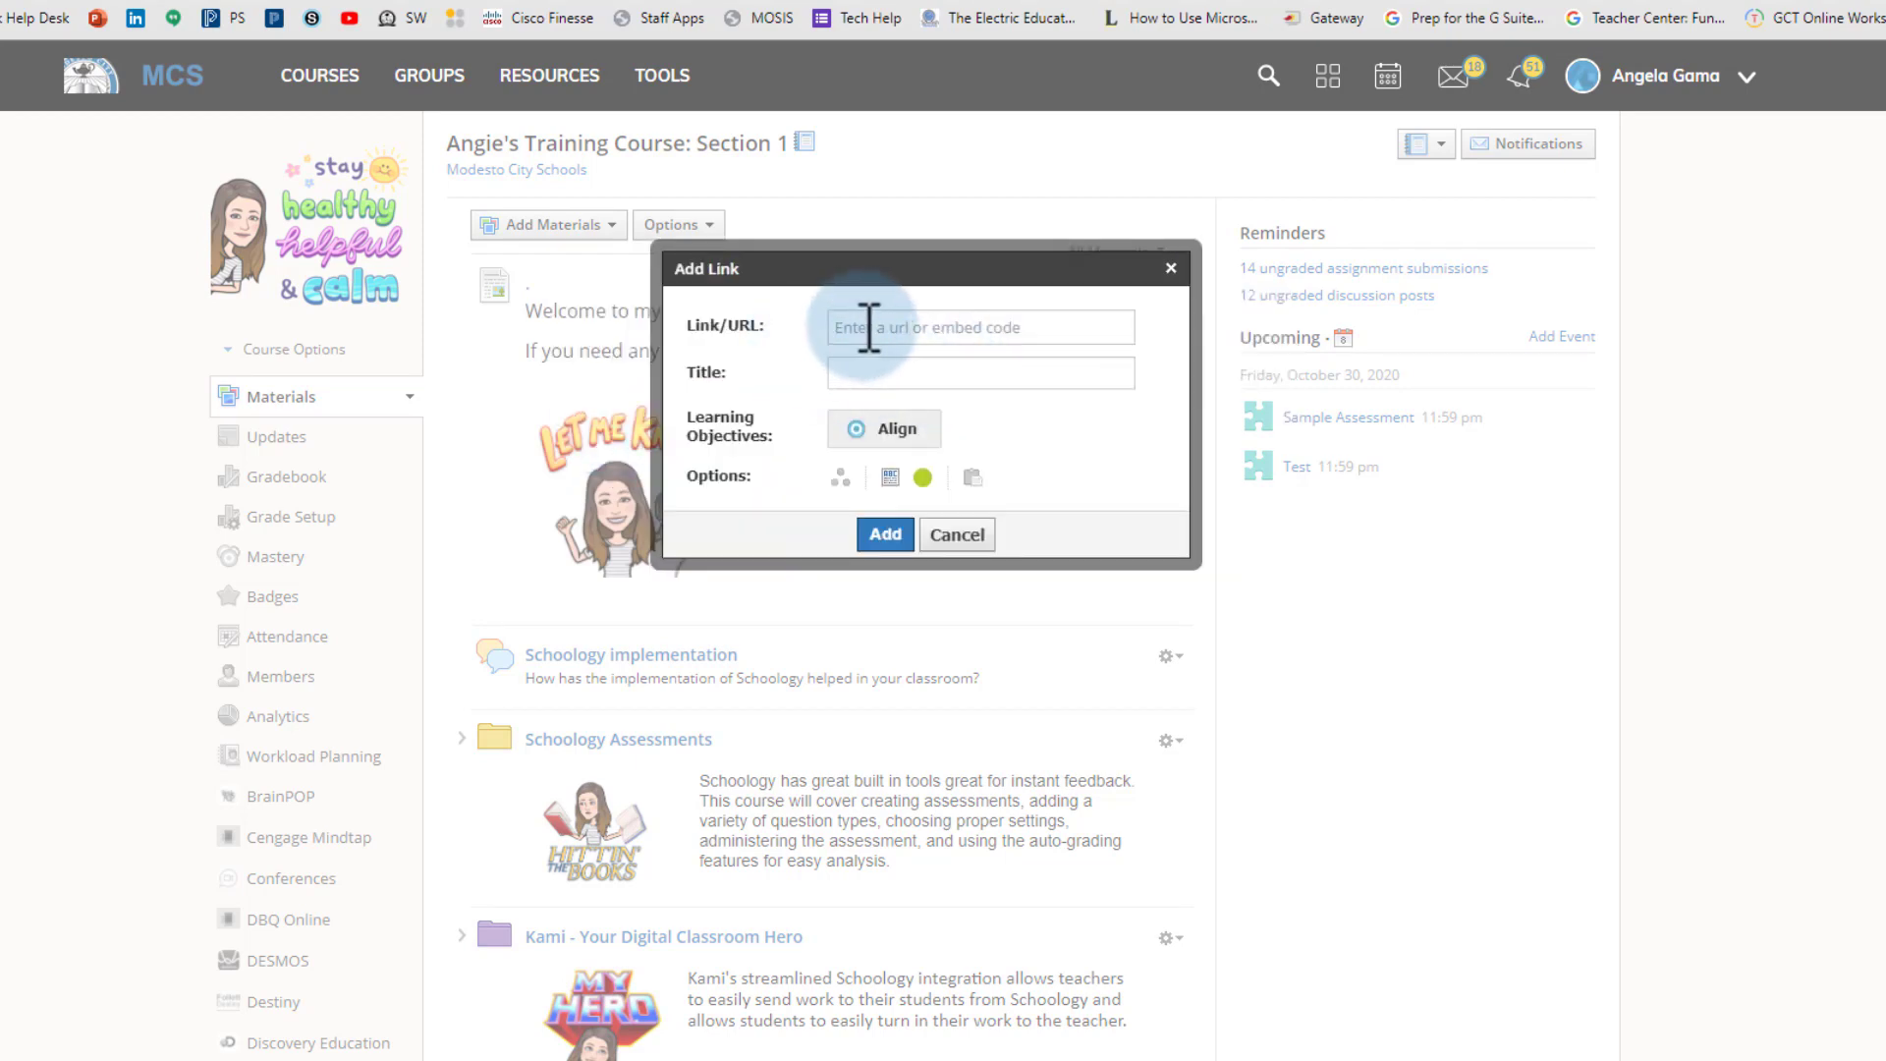
pyautogui.click(866, 327)
pyautogui.rightClick(863, 325)
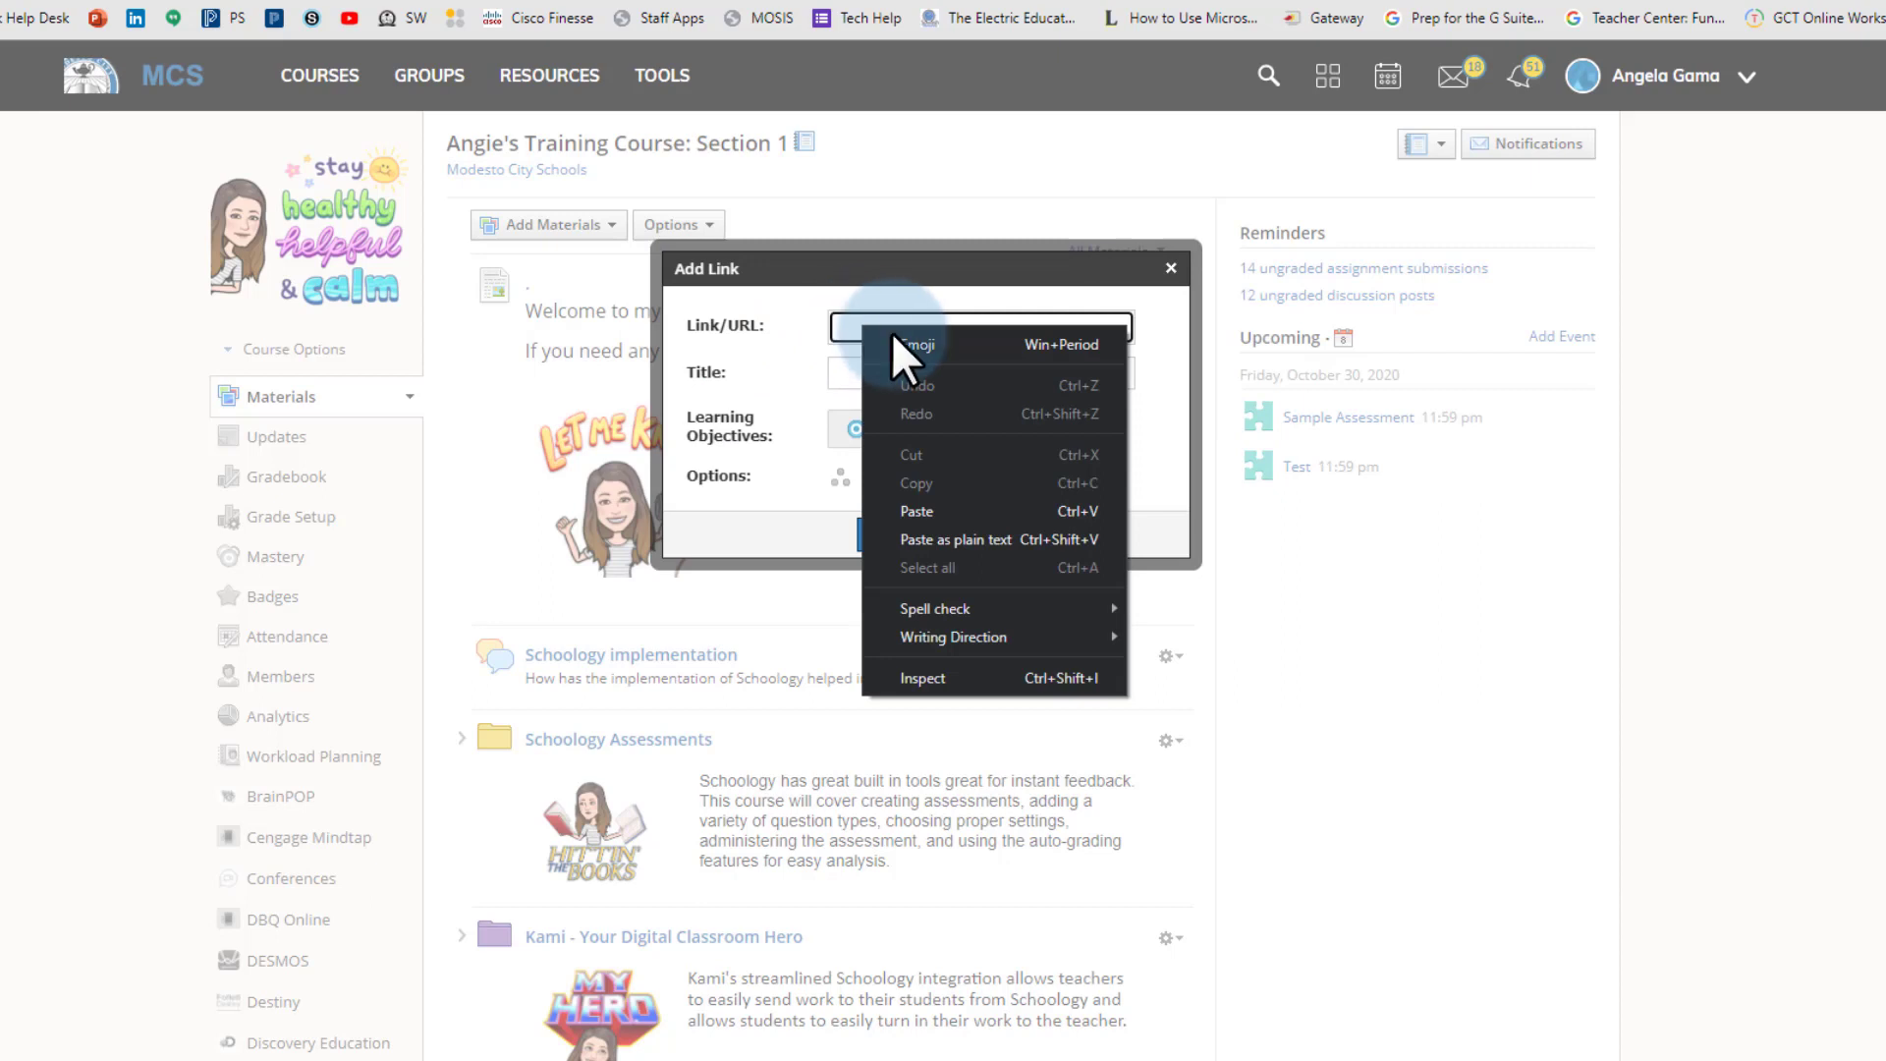
pyautogui.click(904, 509)
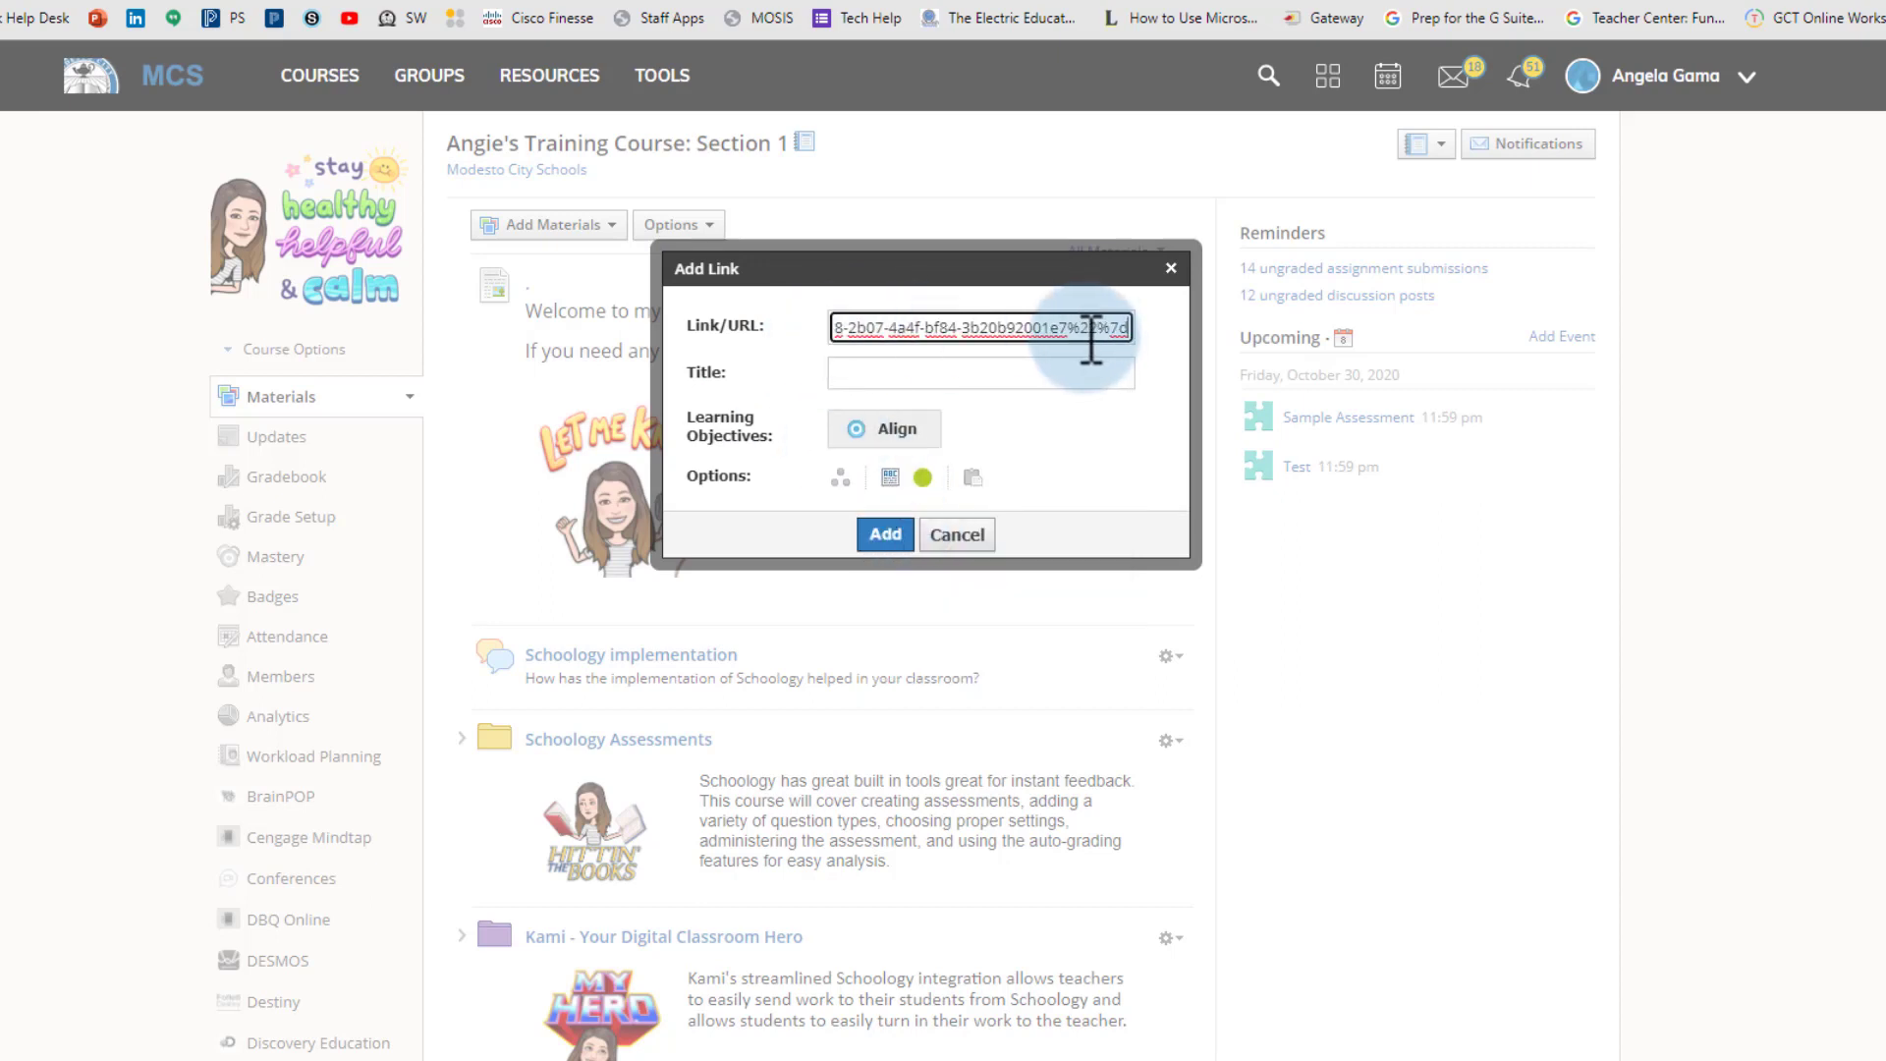
# Title the new link "Group A - Monday 9-10am".
pyautogui.click(862, 372)
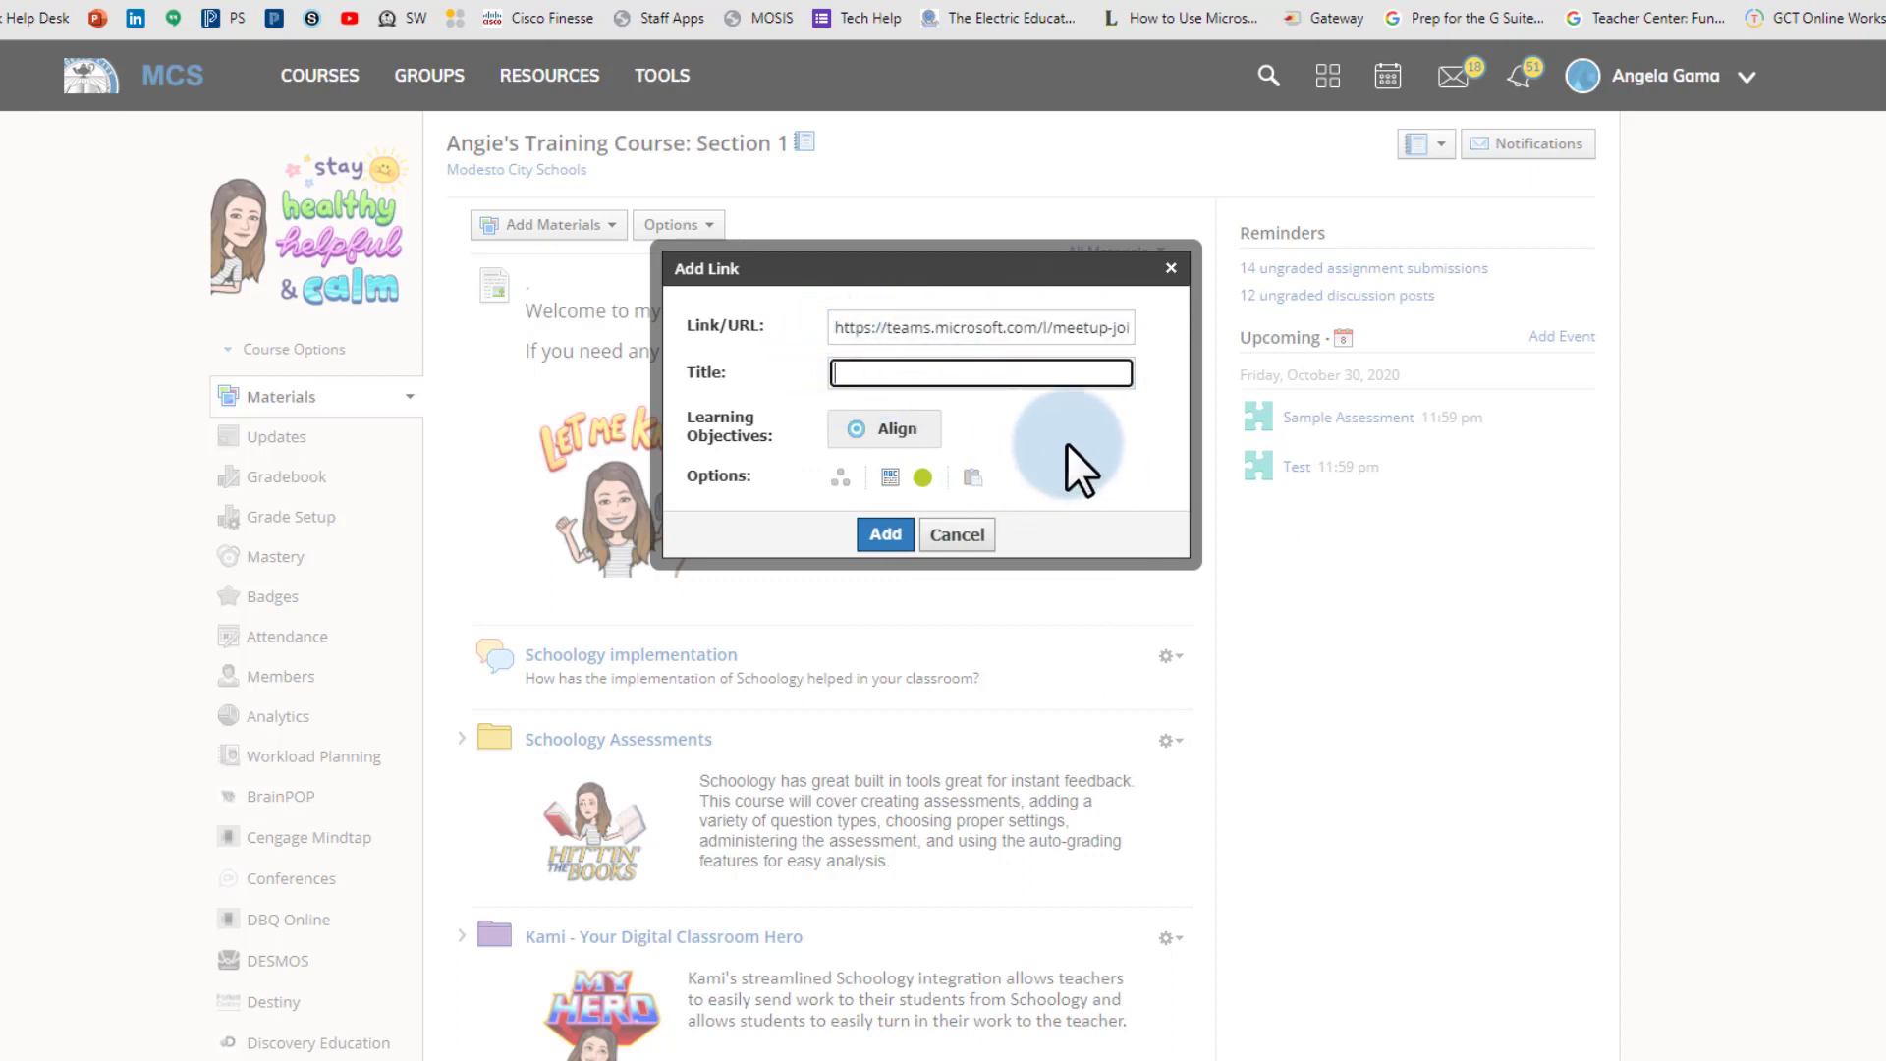
pyautogui.write('Group A')
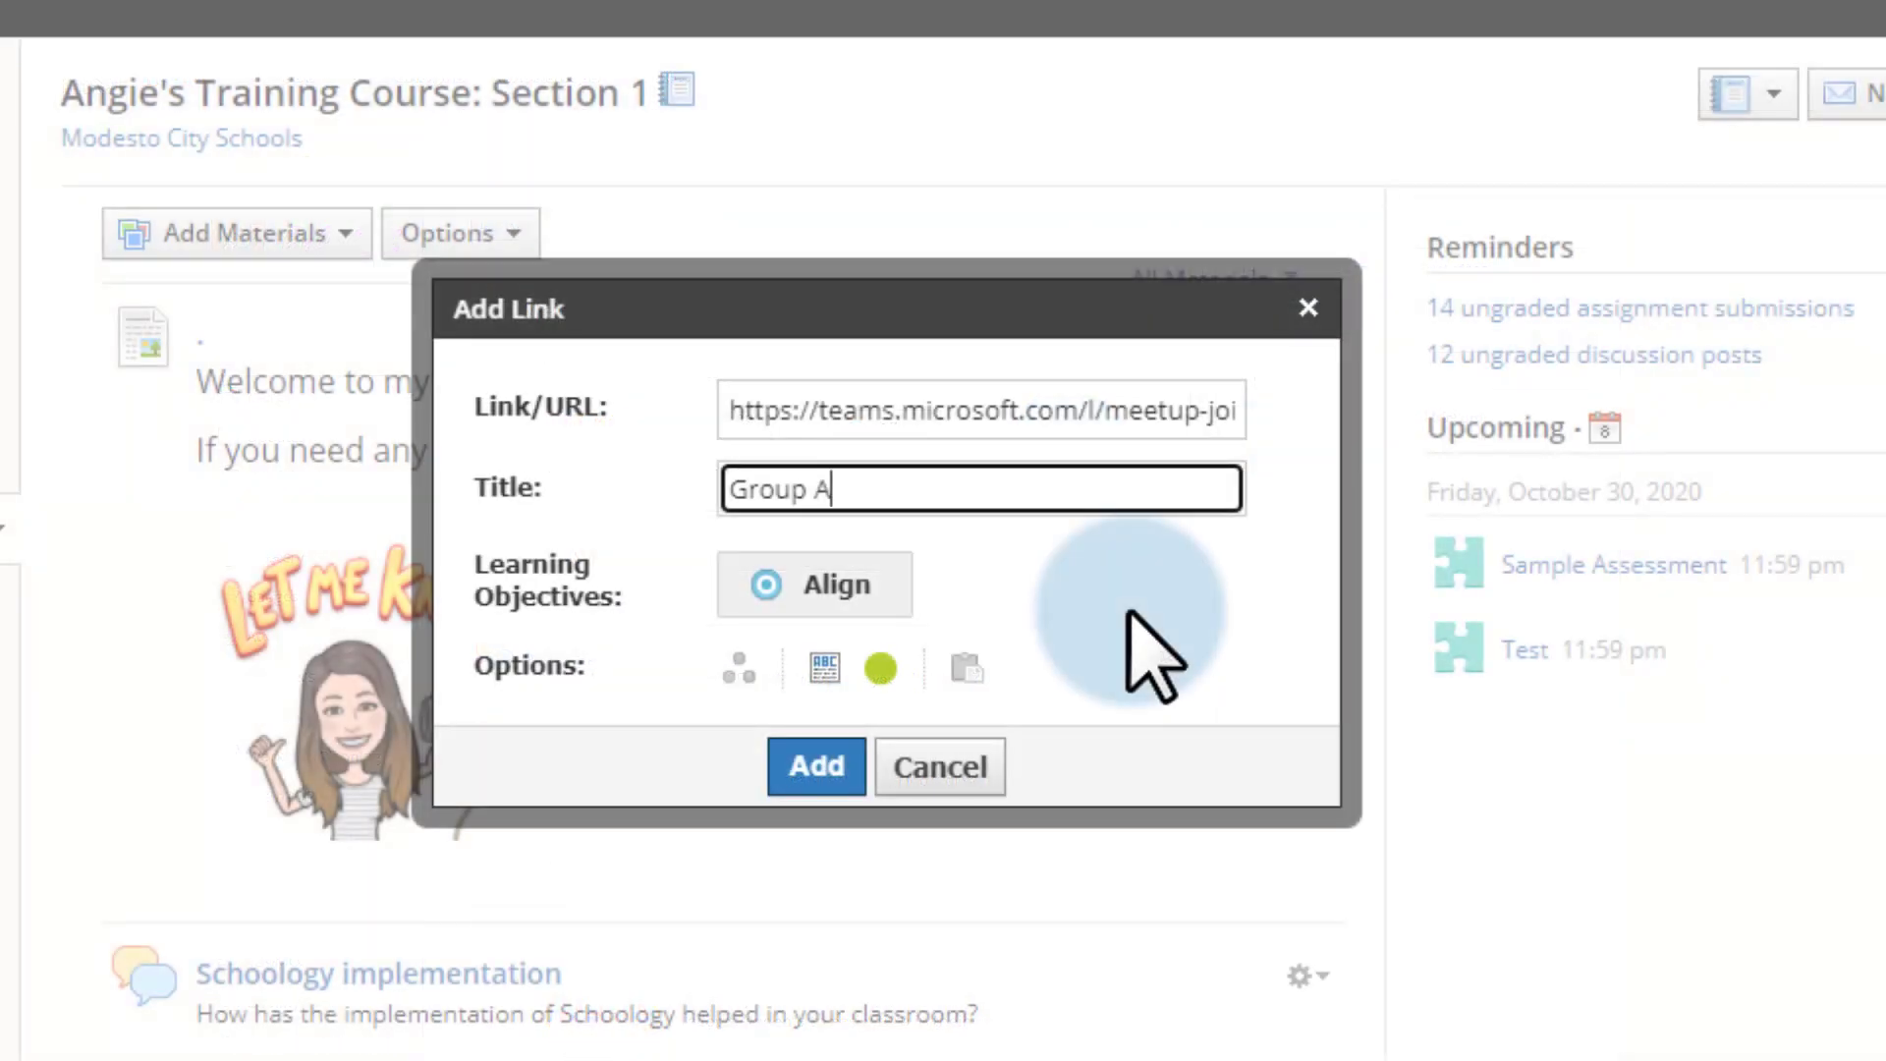
pyautogui.write(' - Monday')
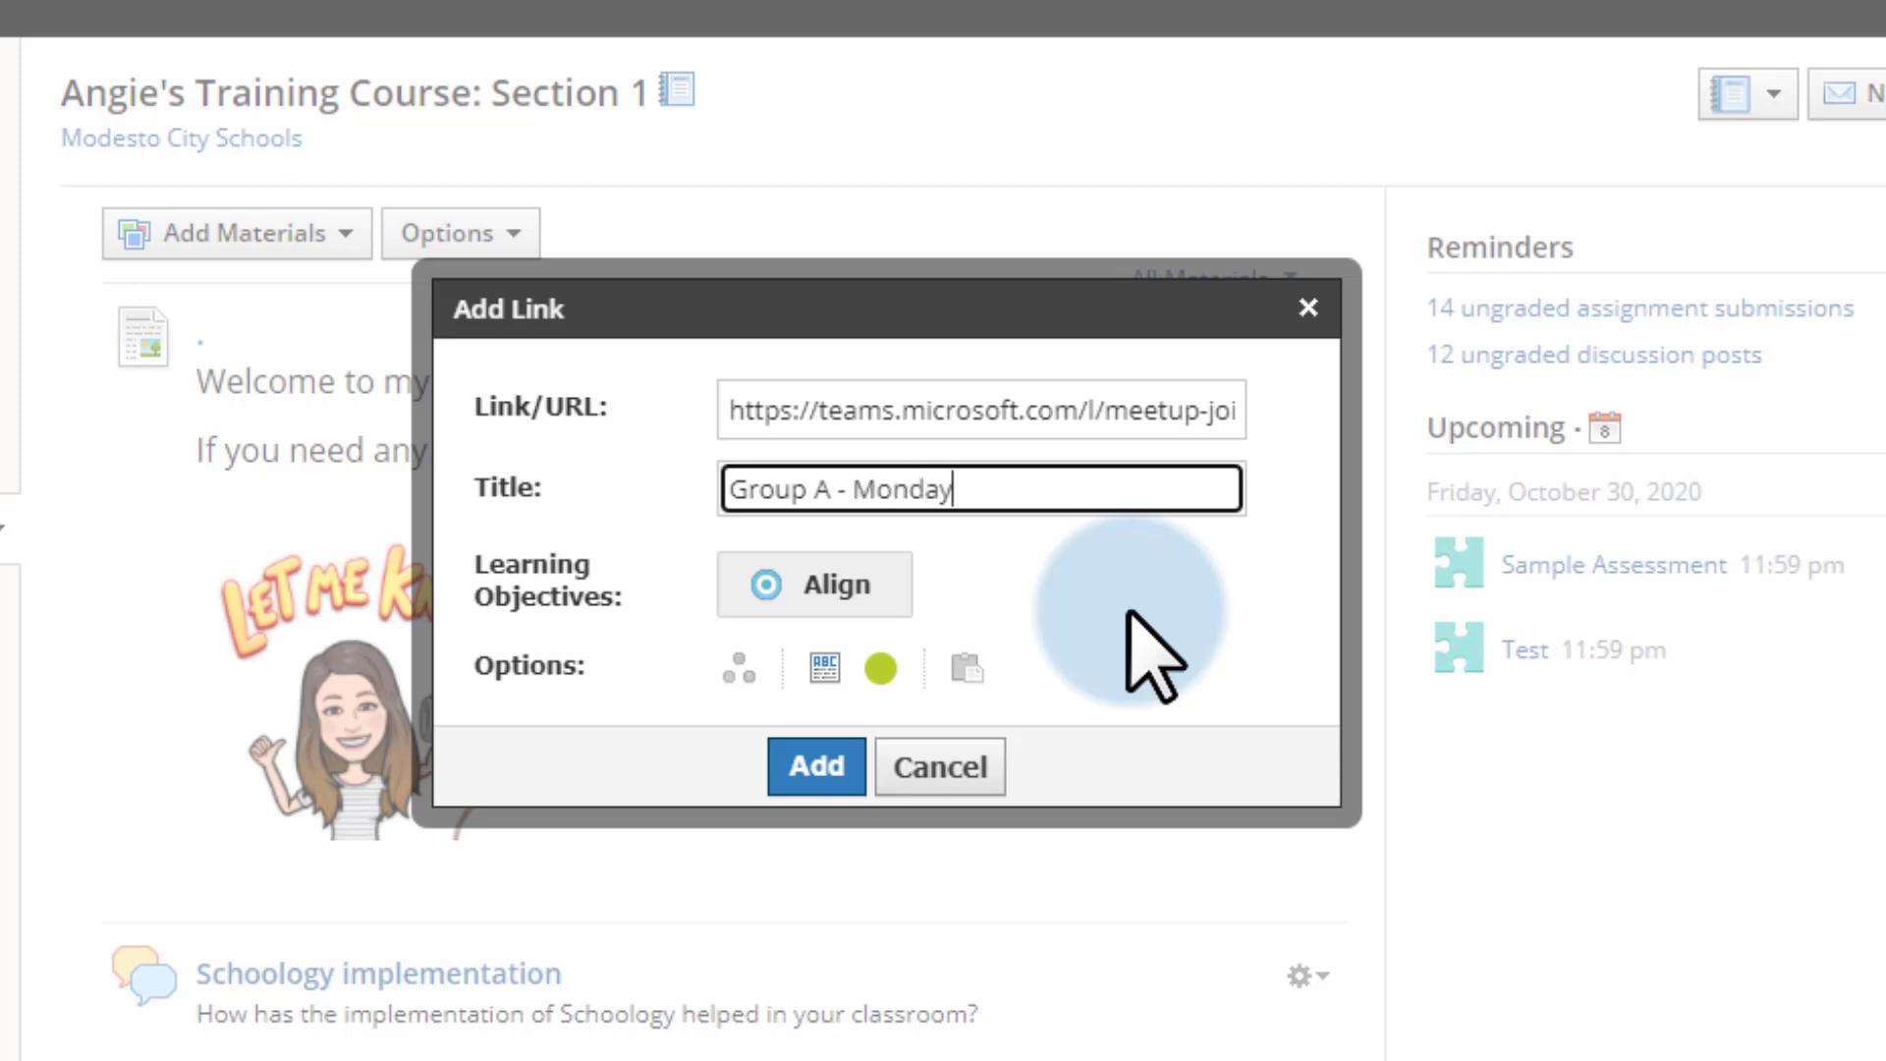
pyautogui.write(' 9-10am')
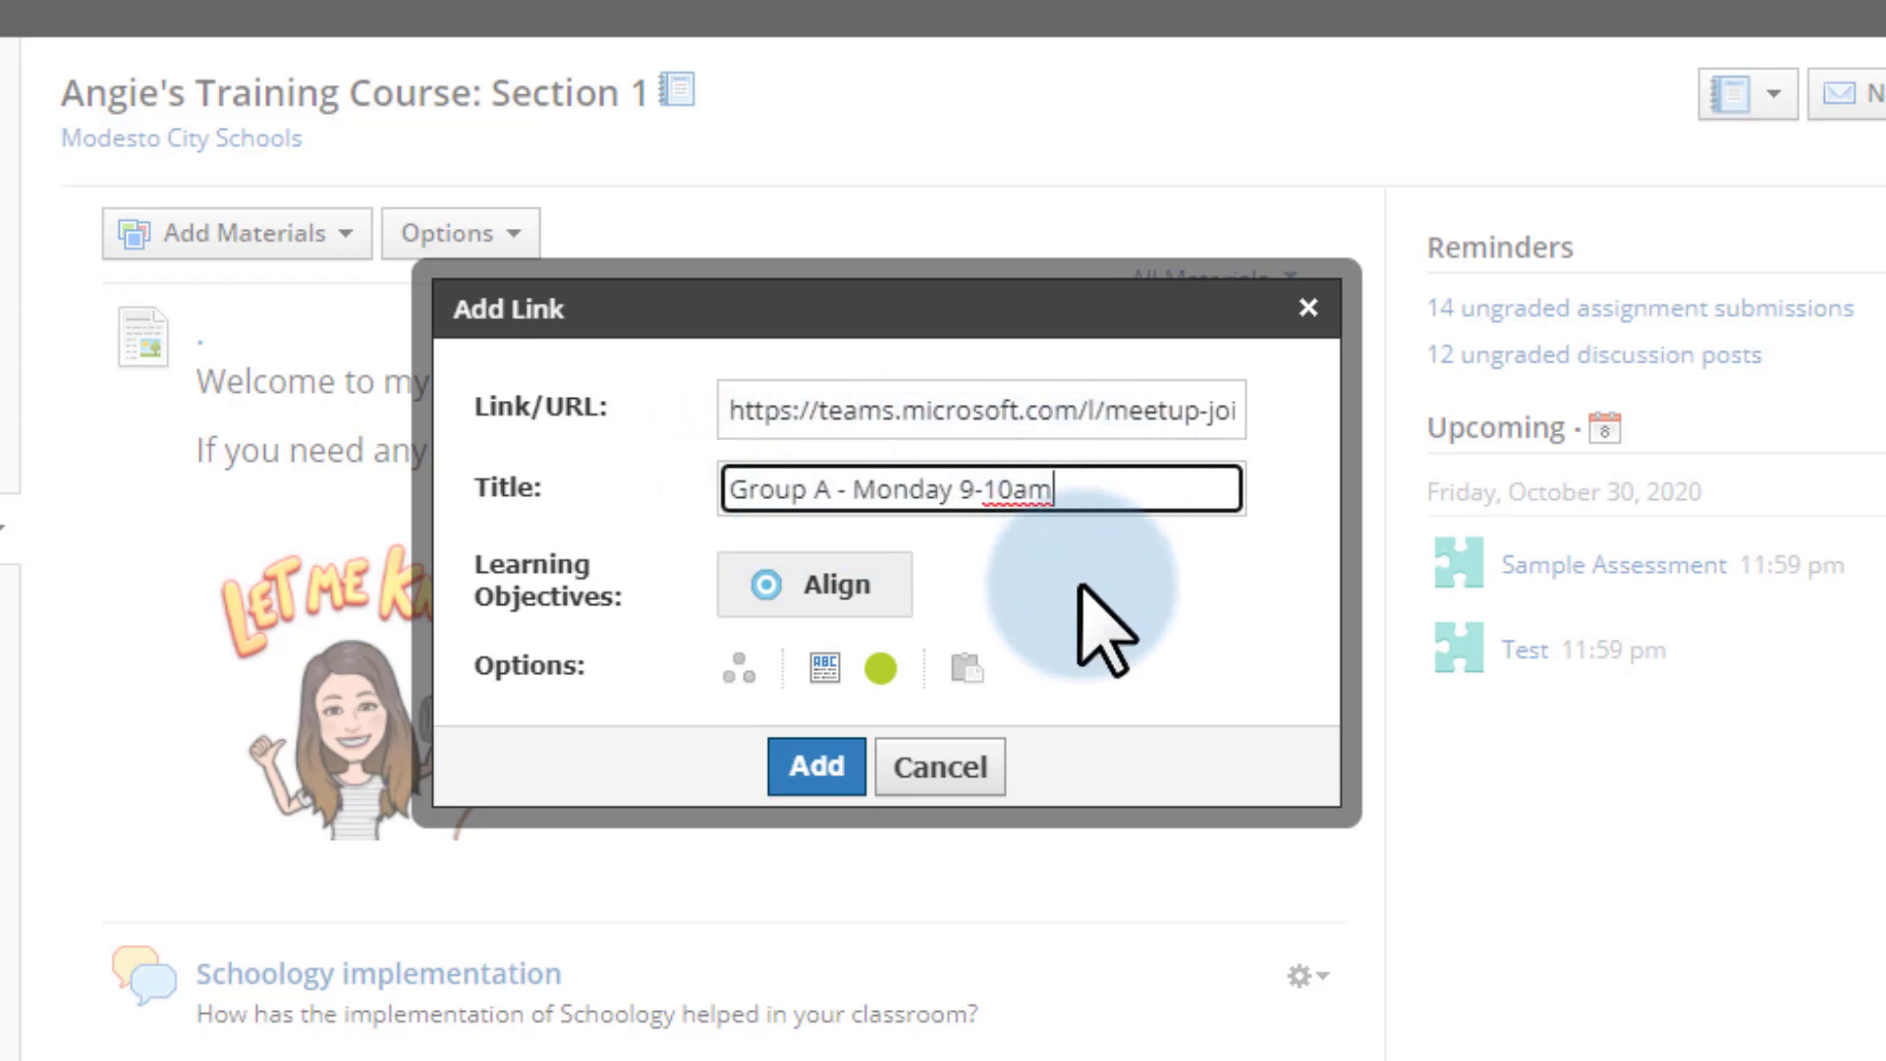
# Individually assign the meeting link to two course members and add it to the course materials.
pyautogui.click(736, 674)
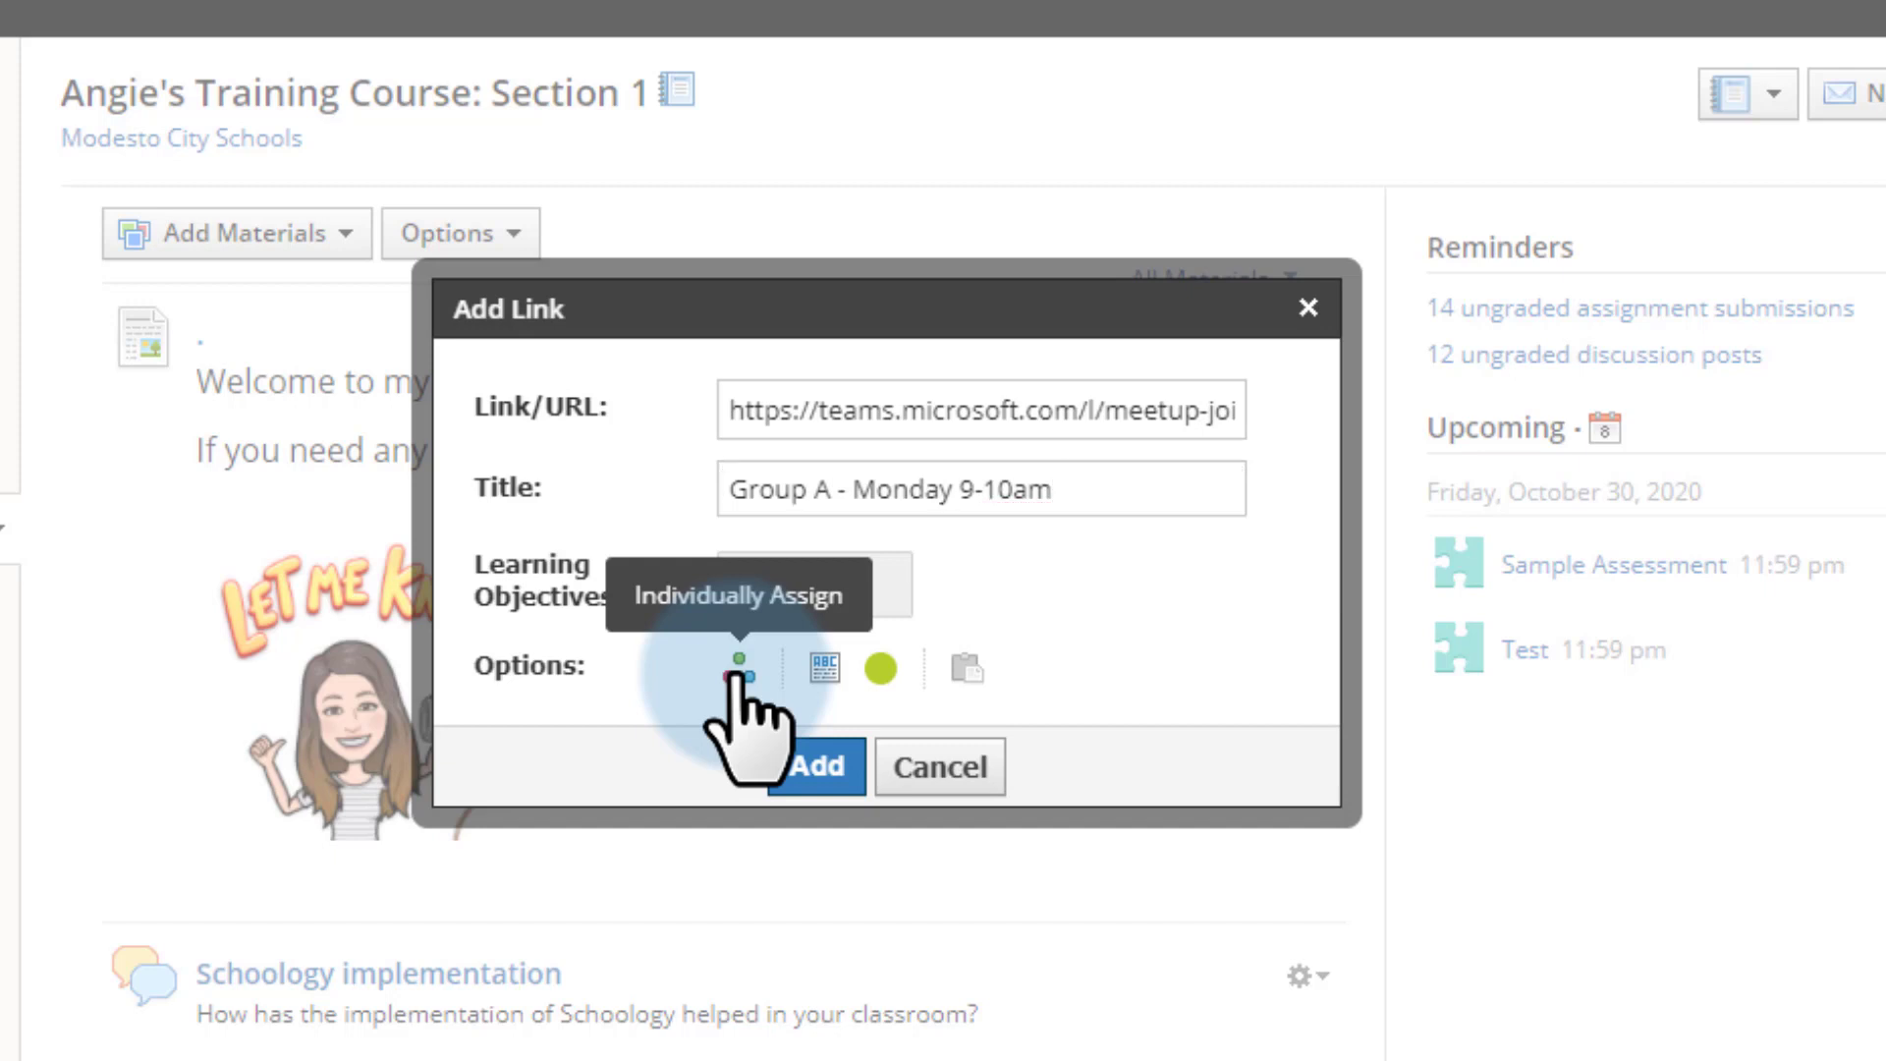
pyautogui.click(805, 543)
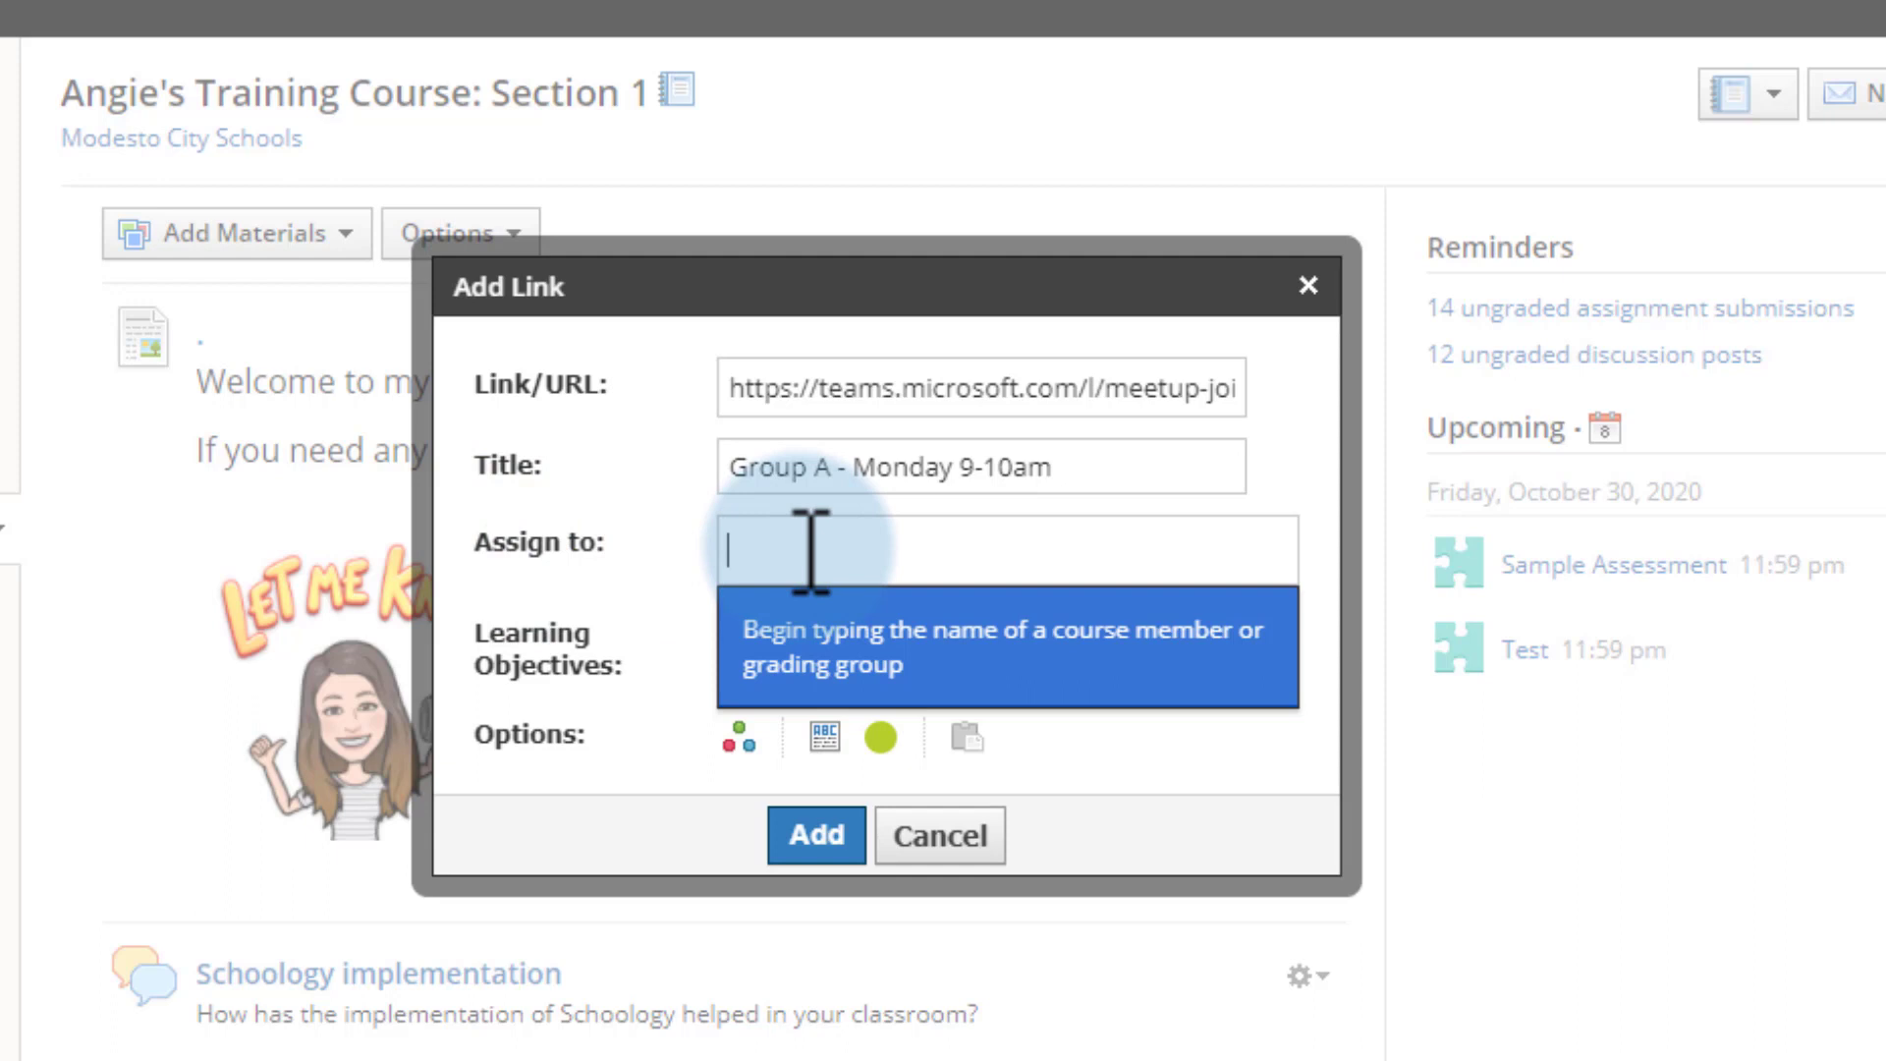
pyautogui.write('han')
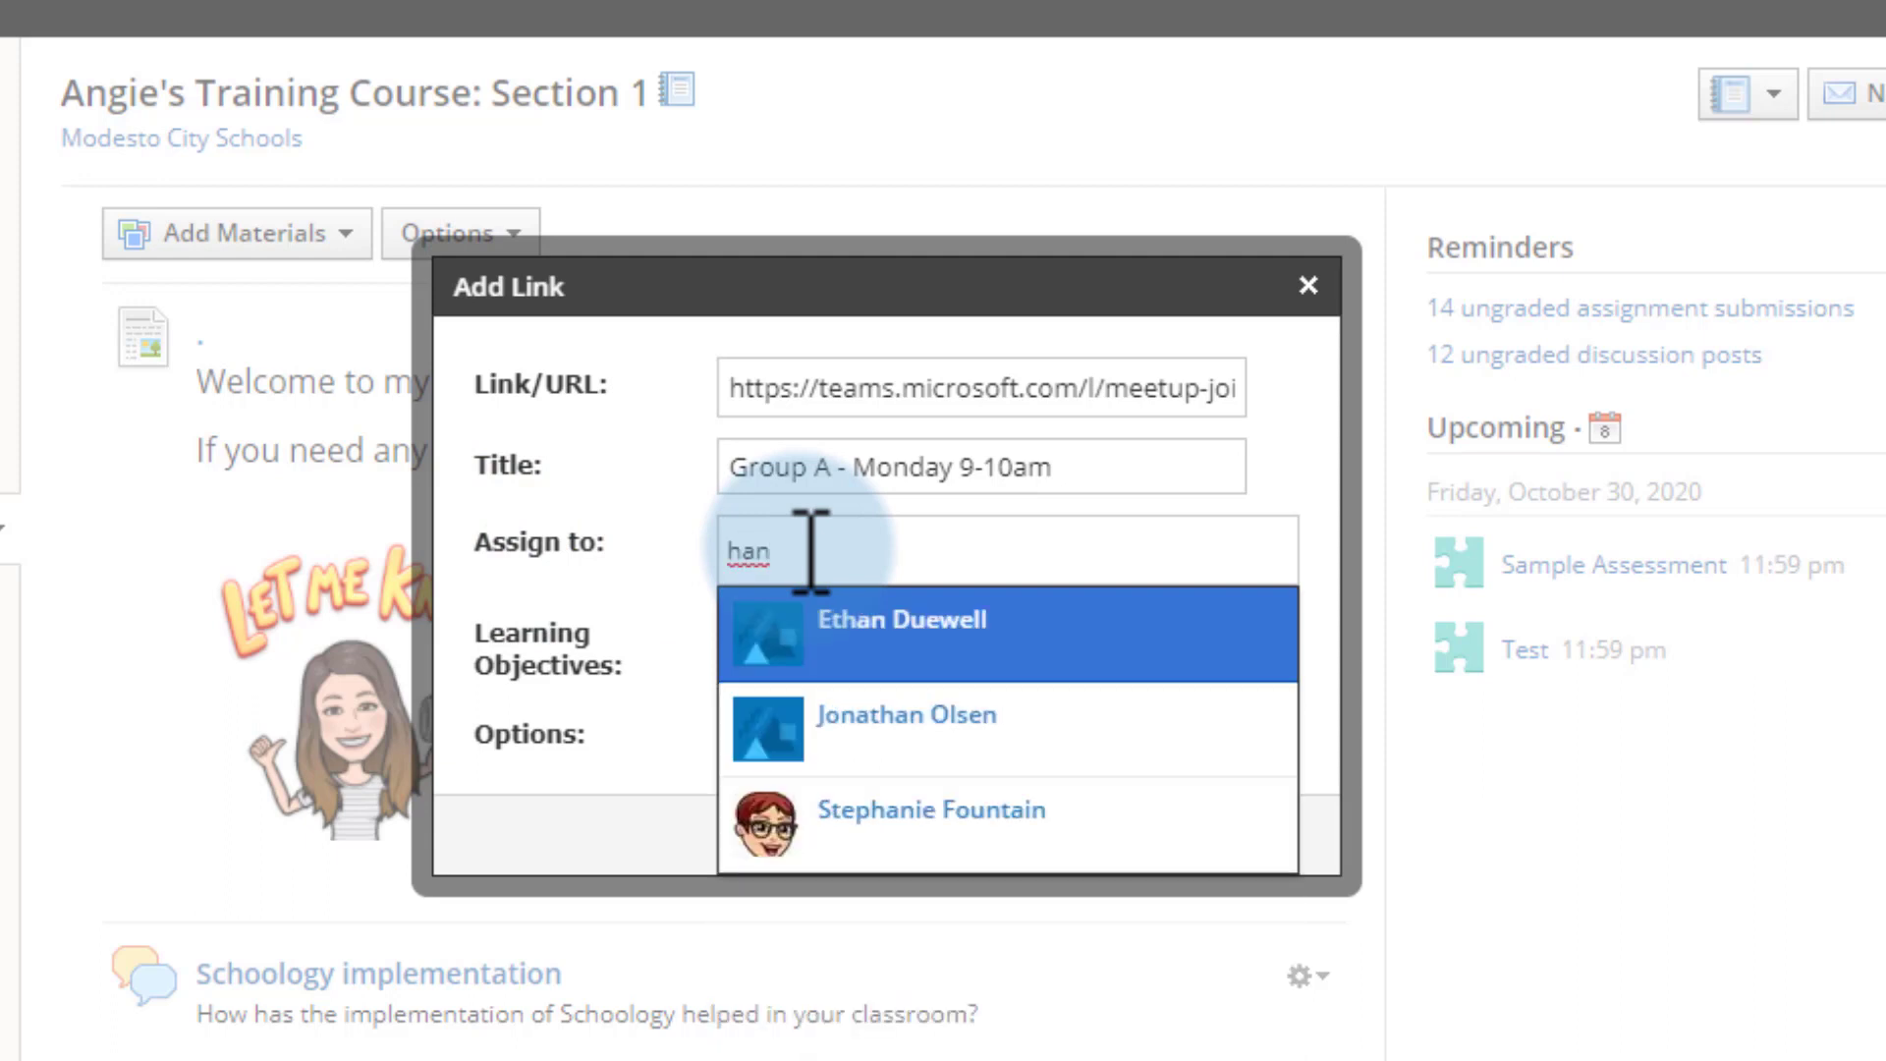
pyautogui.click(853, 633)
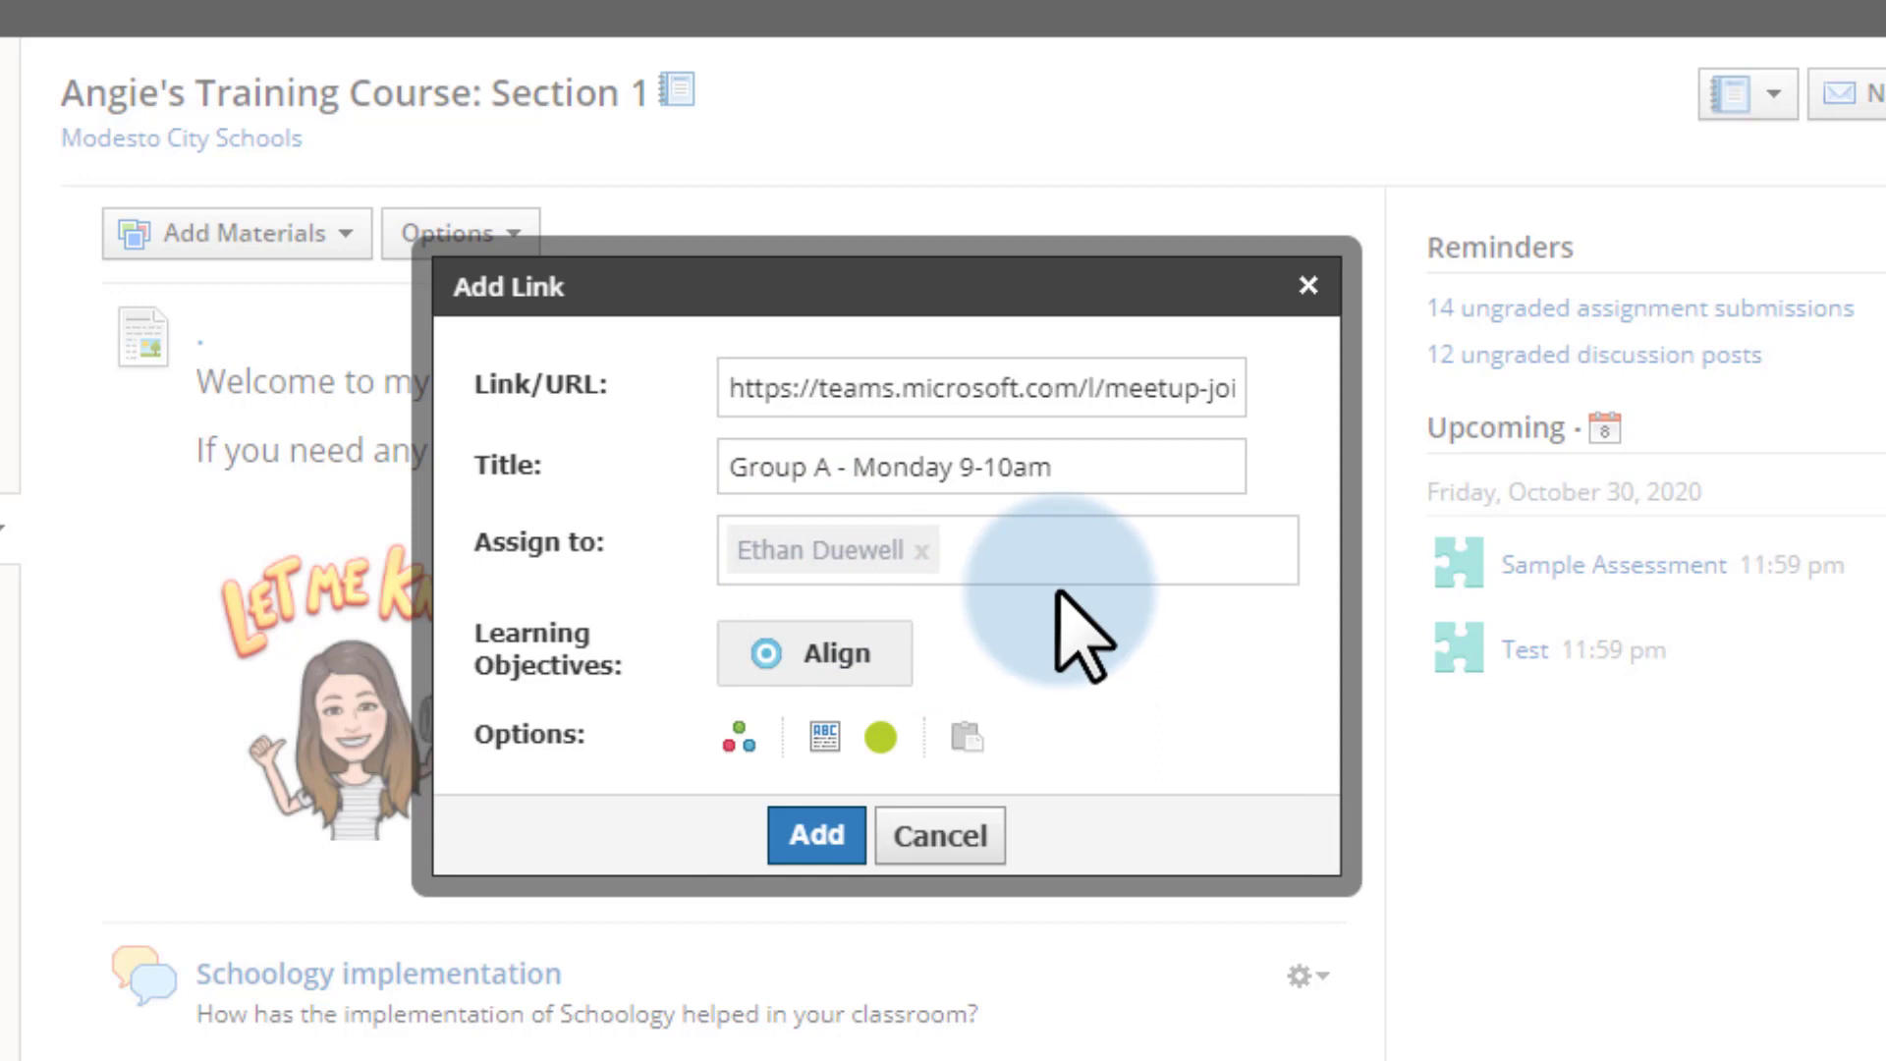
pyautogui.write('ket')
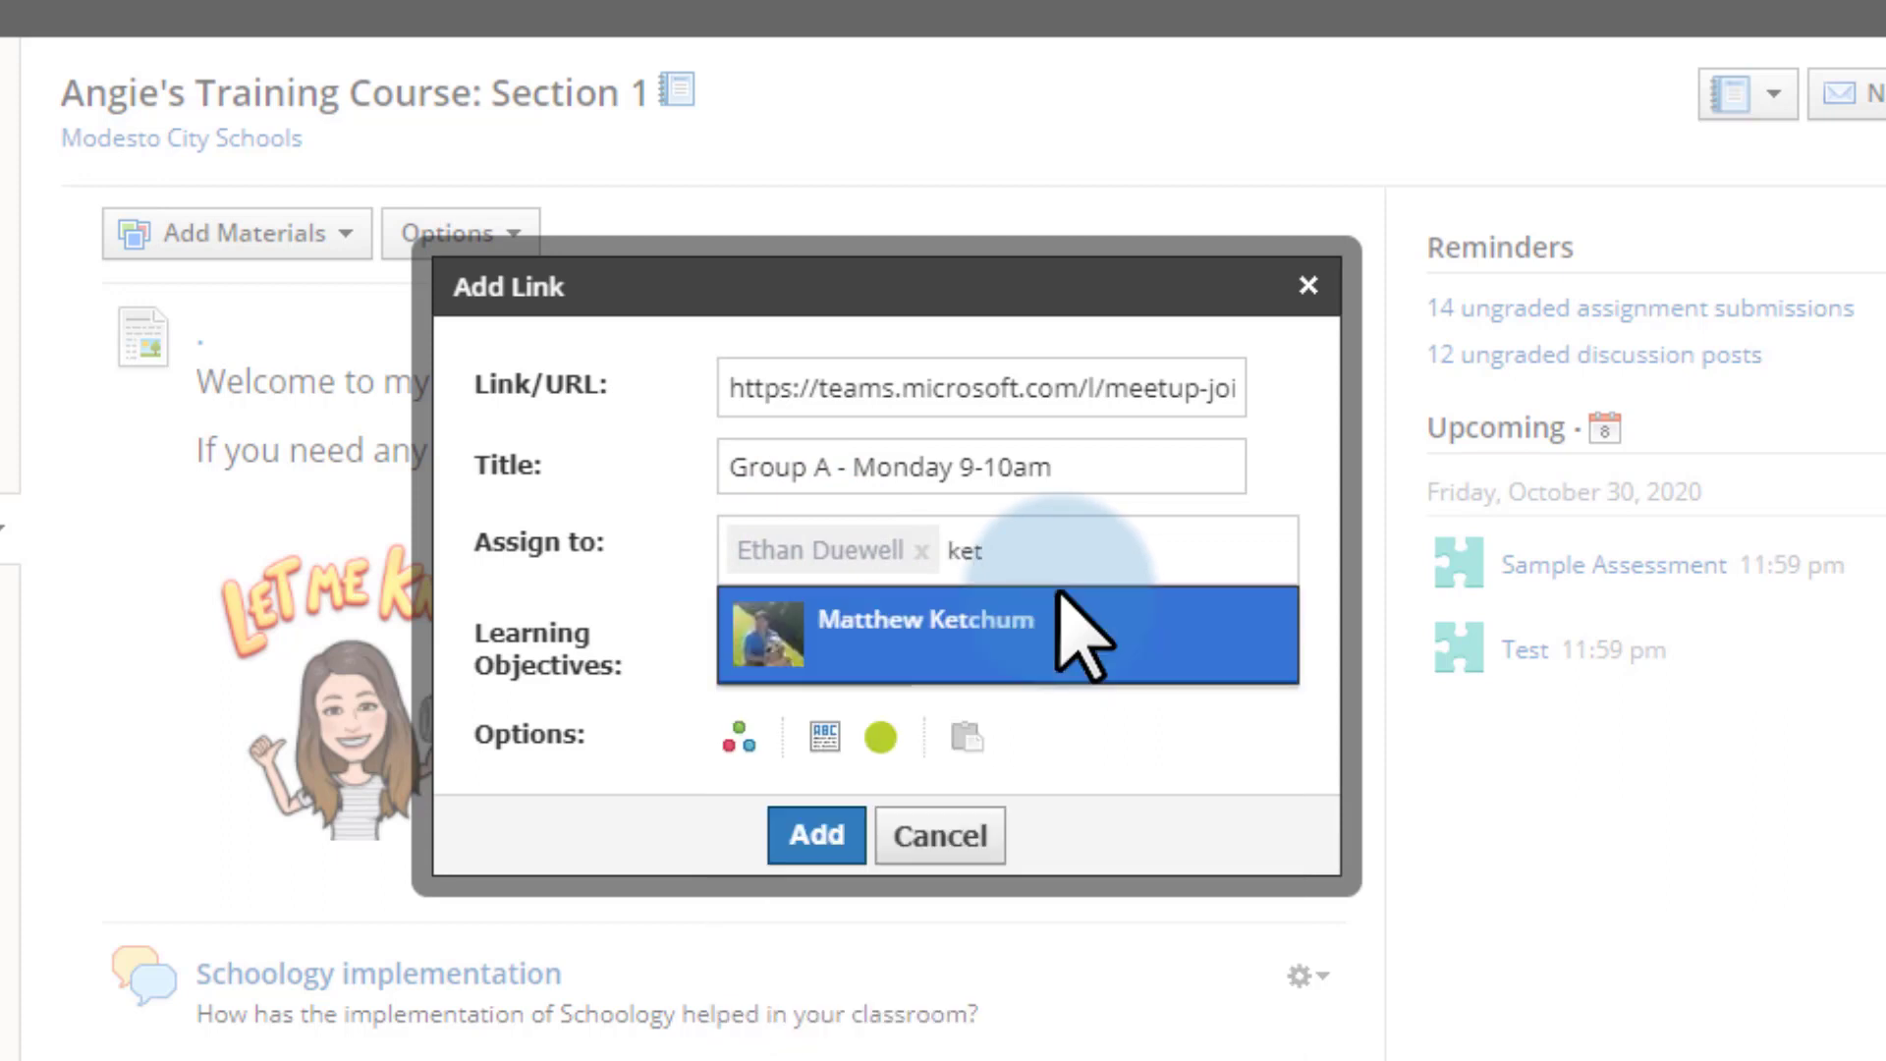
pyautogui.click(909, 677)
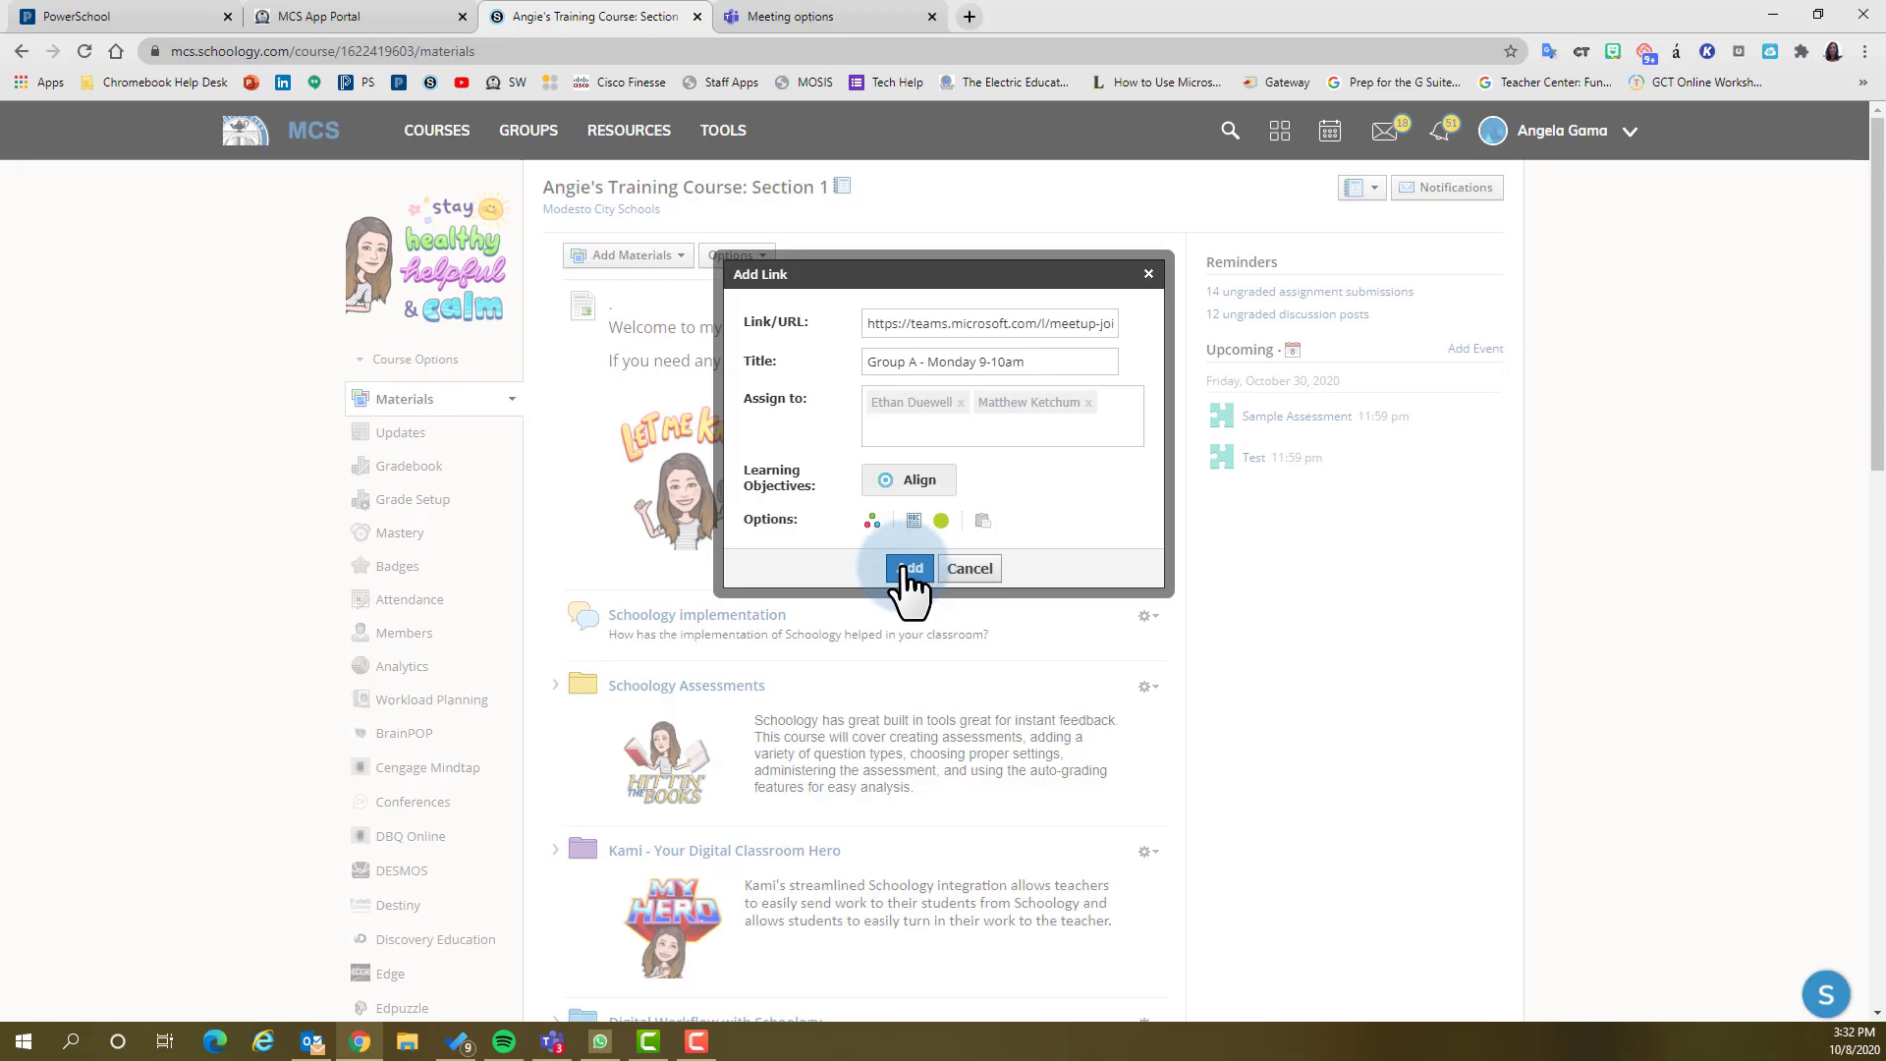
pyautogui.click(904, 571)
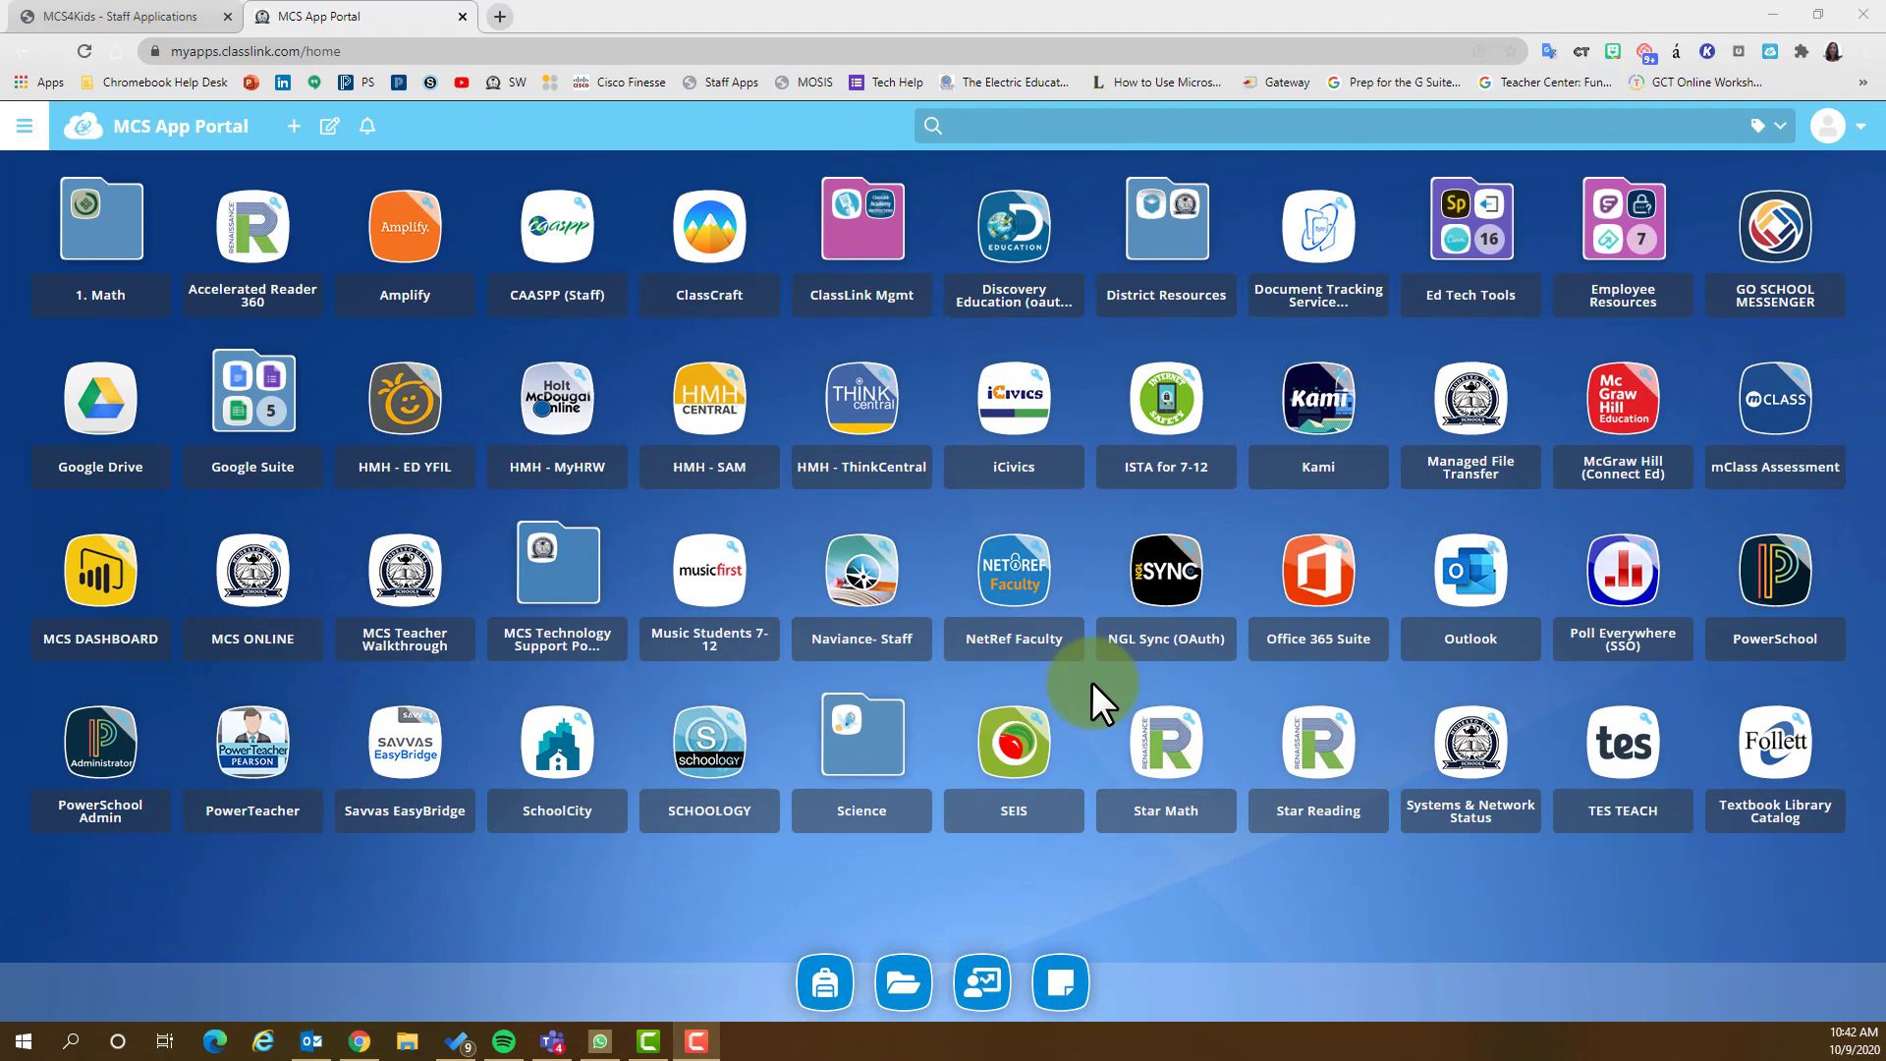
# Switch to Outlook, open its calendar, and start a new event for Tuesday, December 8, 2020, from 9:00 to 9:30 AM.
pyautogui.click(1462, 579)
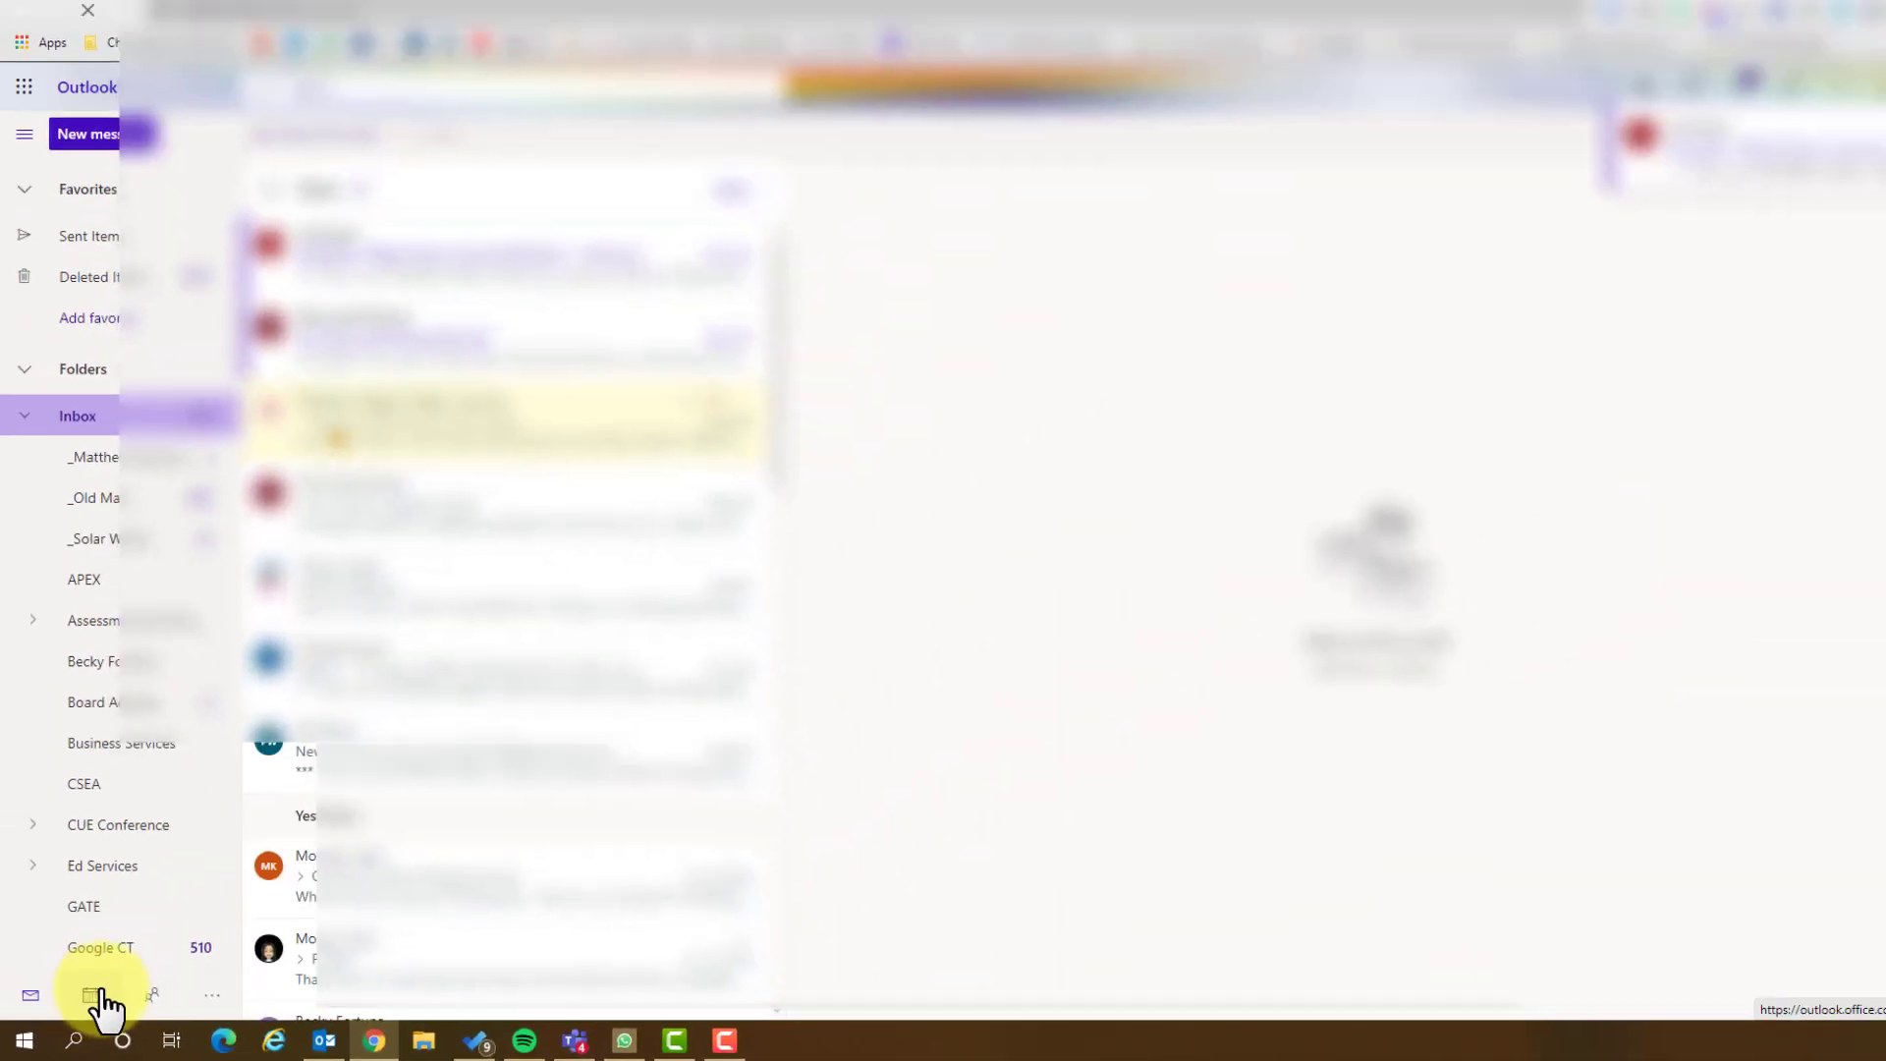
pyautogui.click(263, 869)
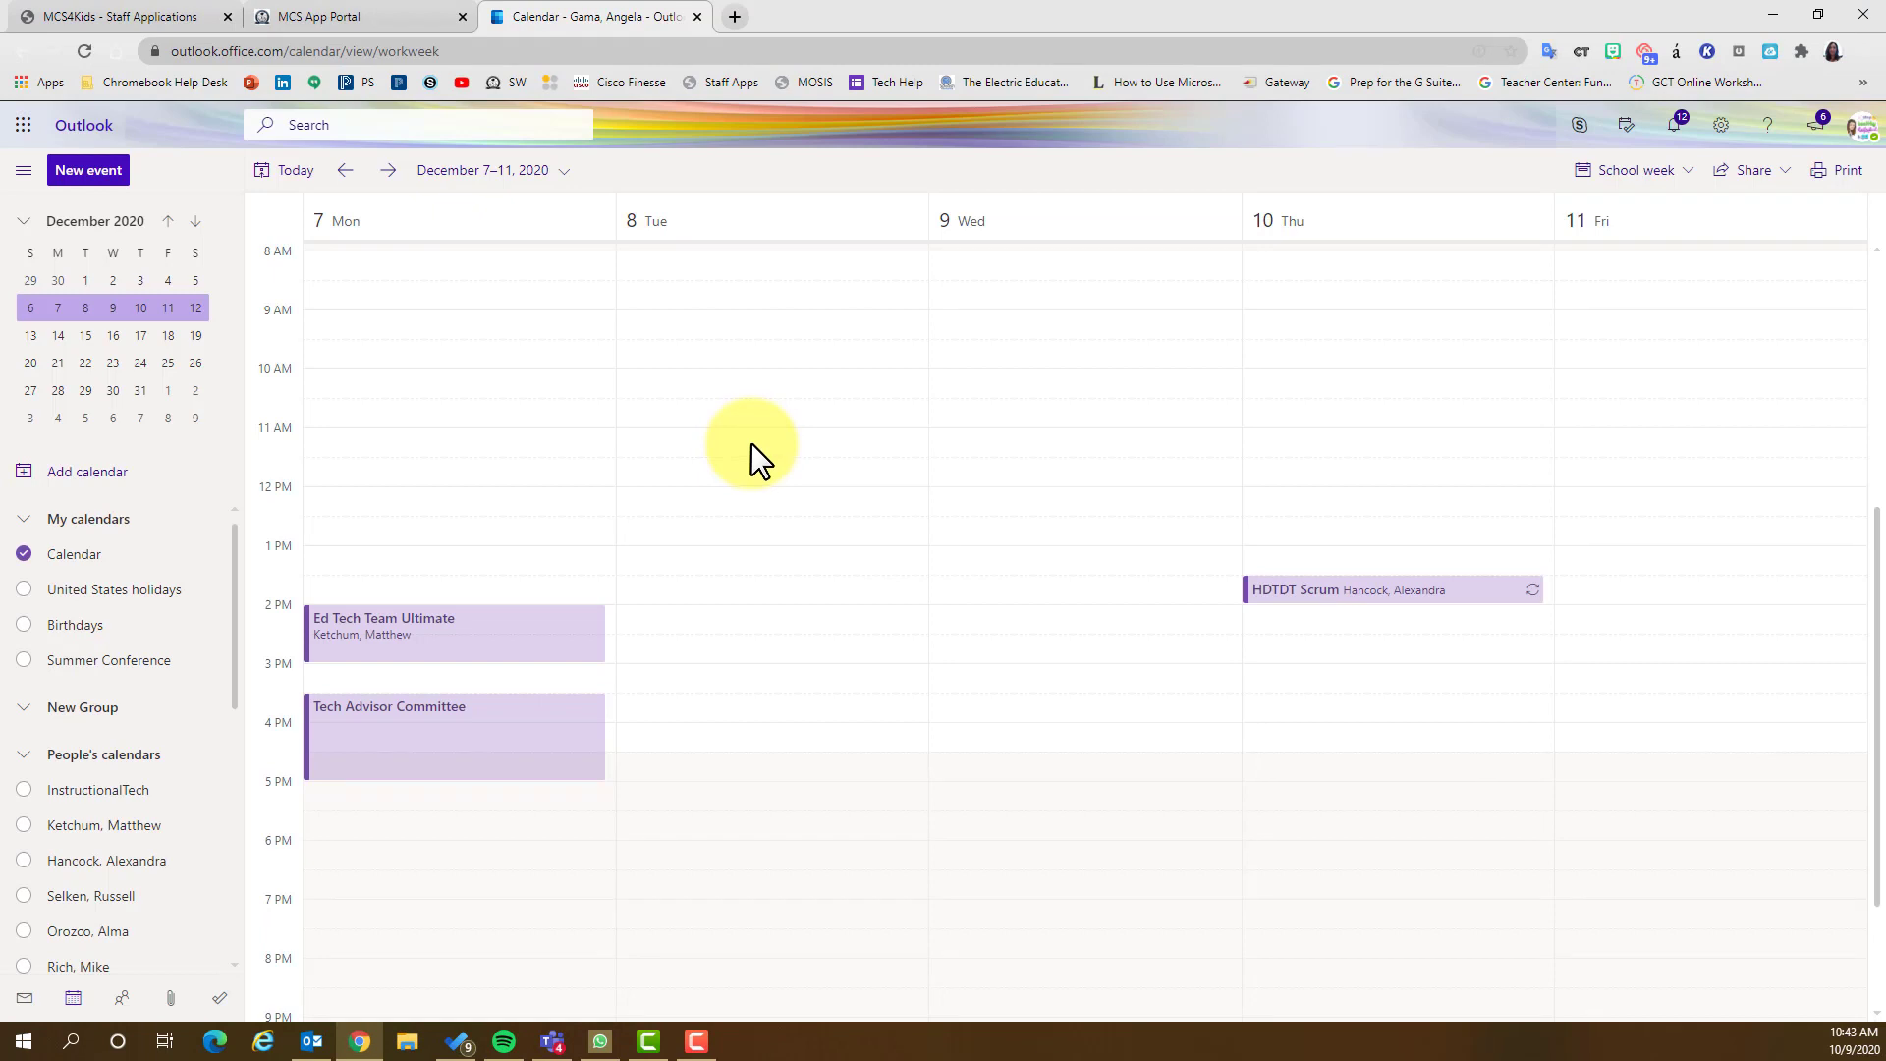
pyautogui.doubleClick(669, 326)
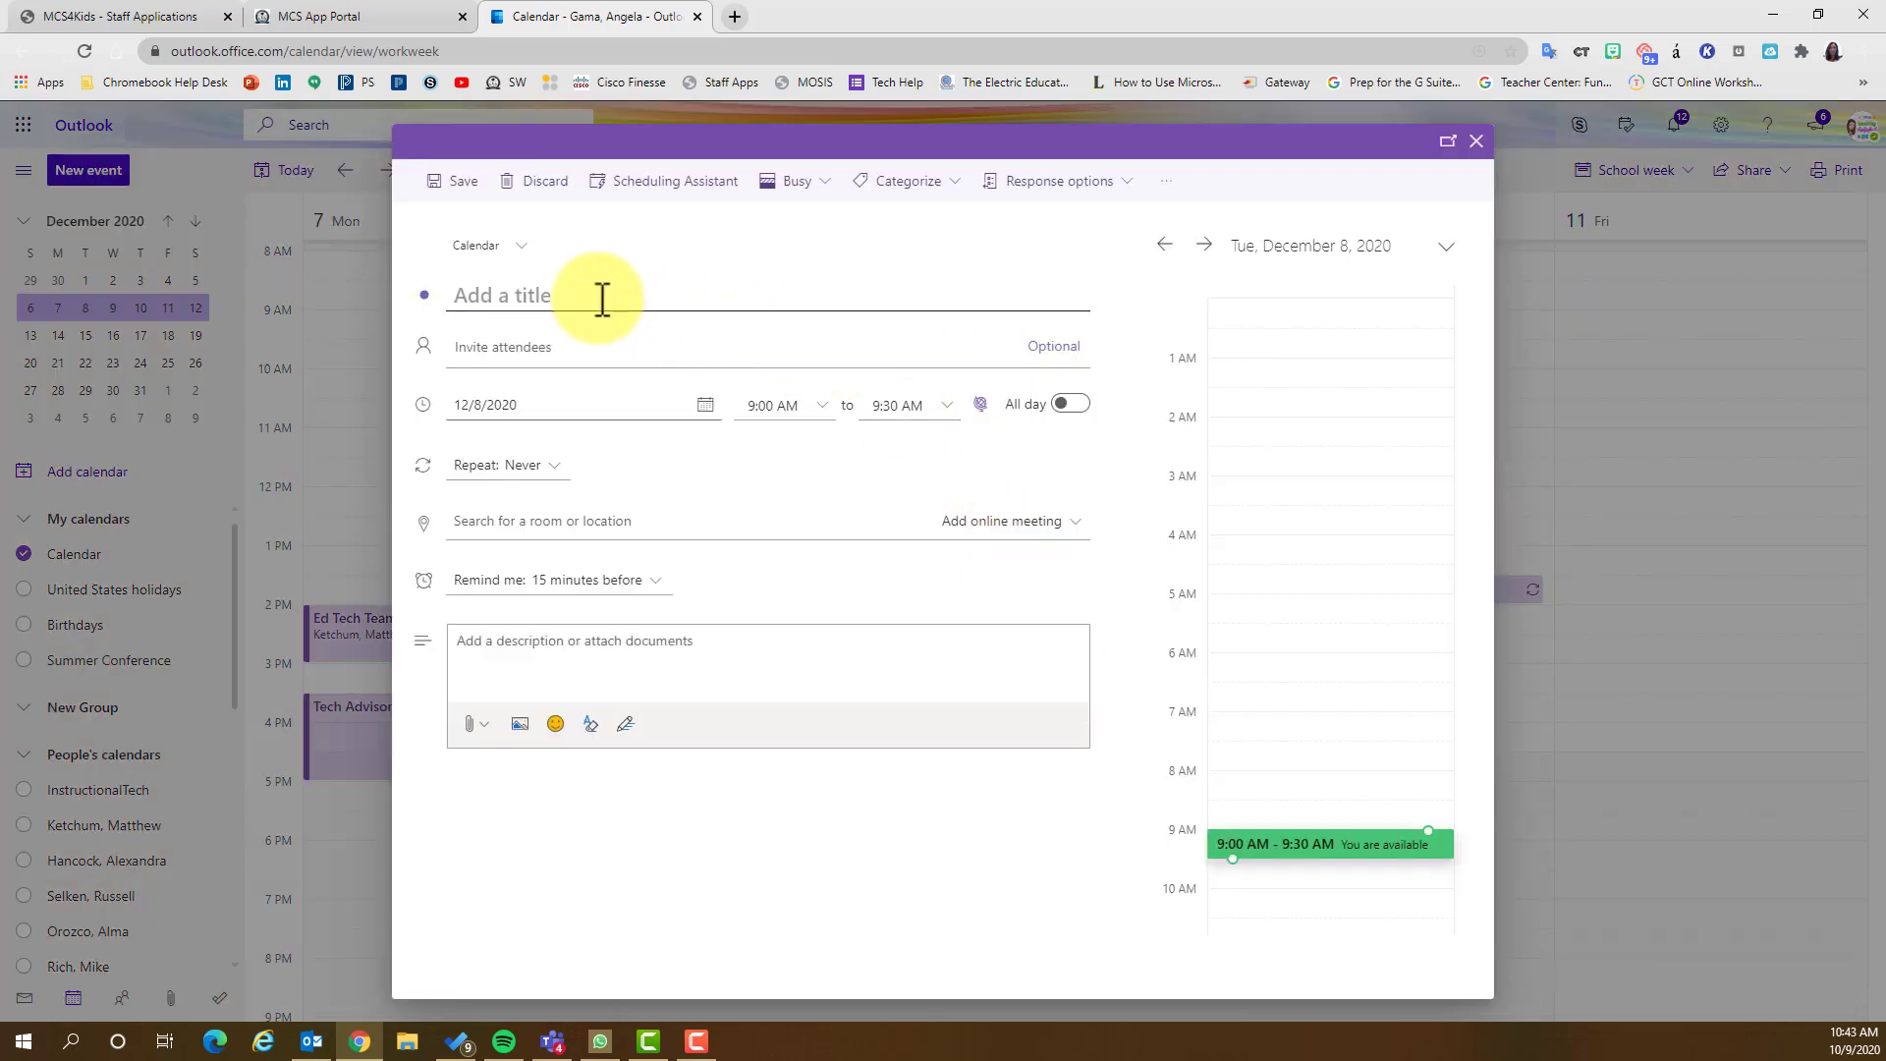
# Title the event "Group A", make it a Teams meeting, and save it.
pyautogui.write('Group')
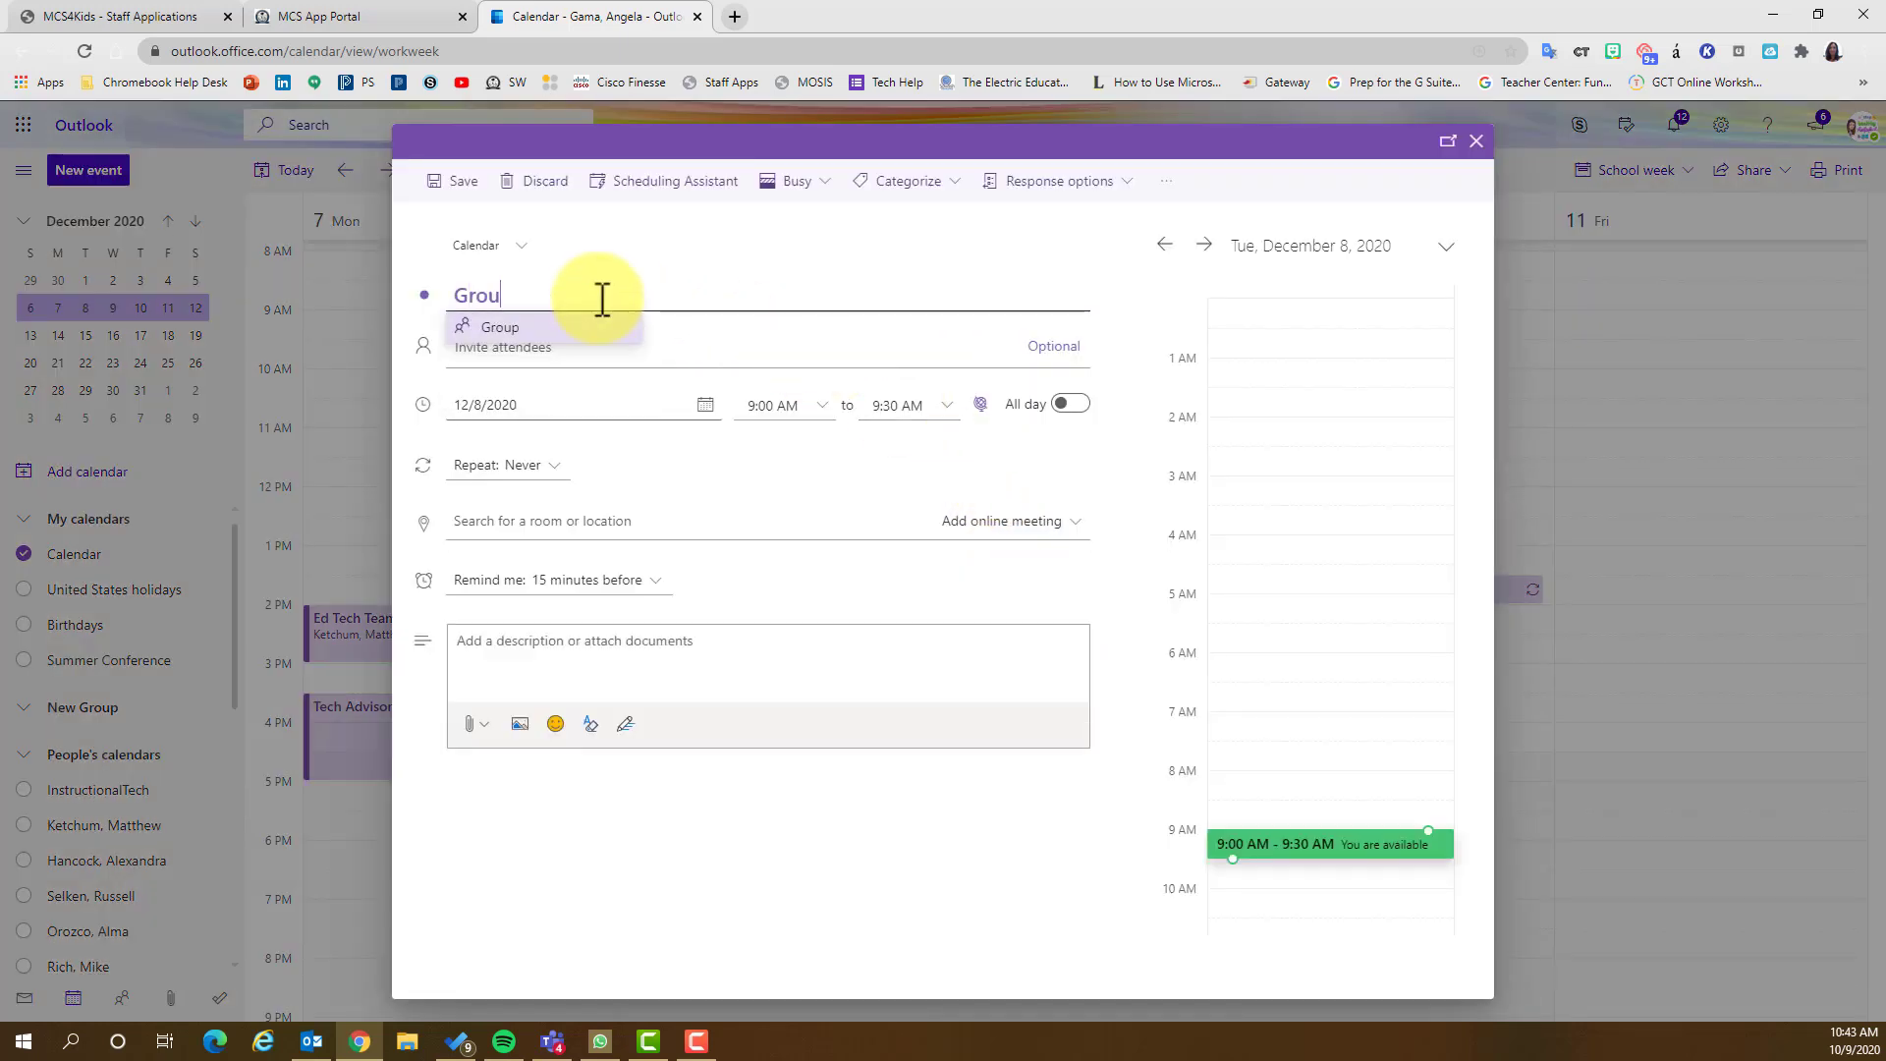
pyautogui.write(' A')
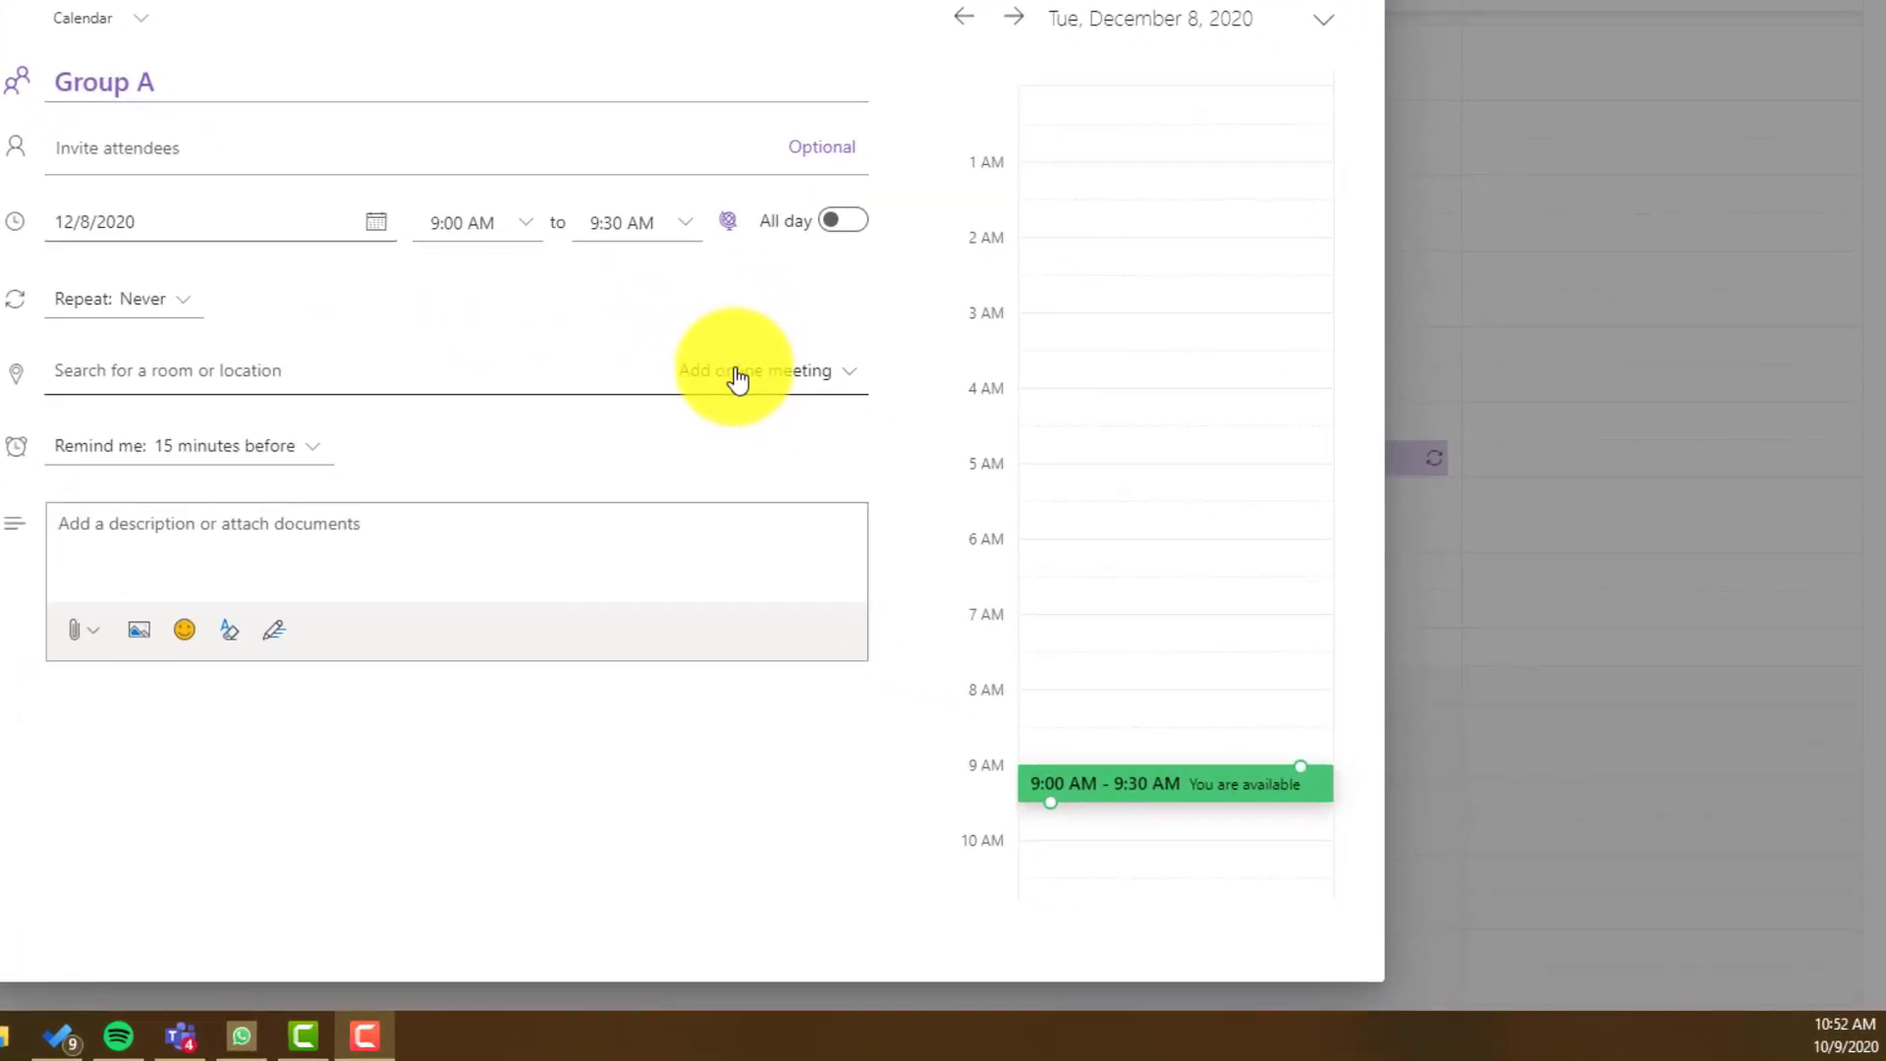
pyautogui.click(738, 377)
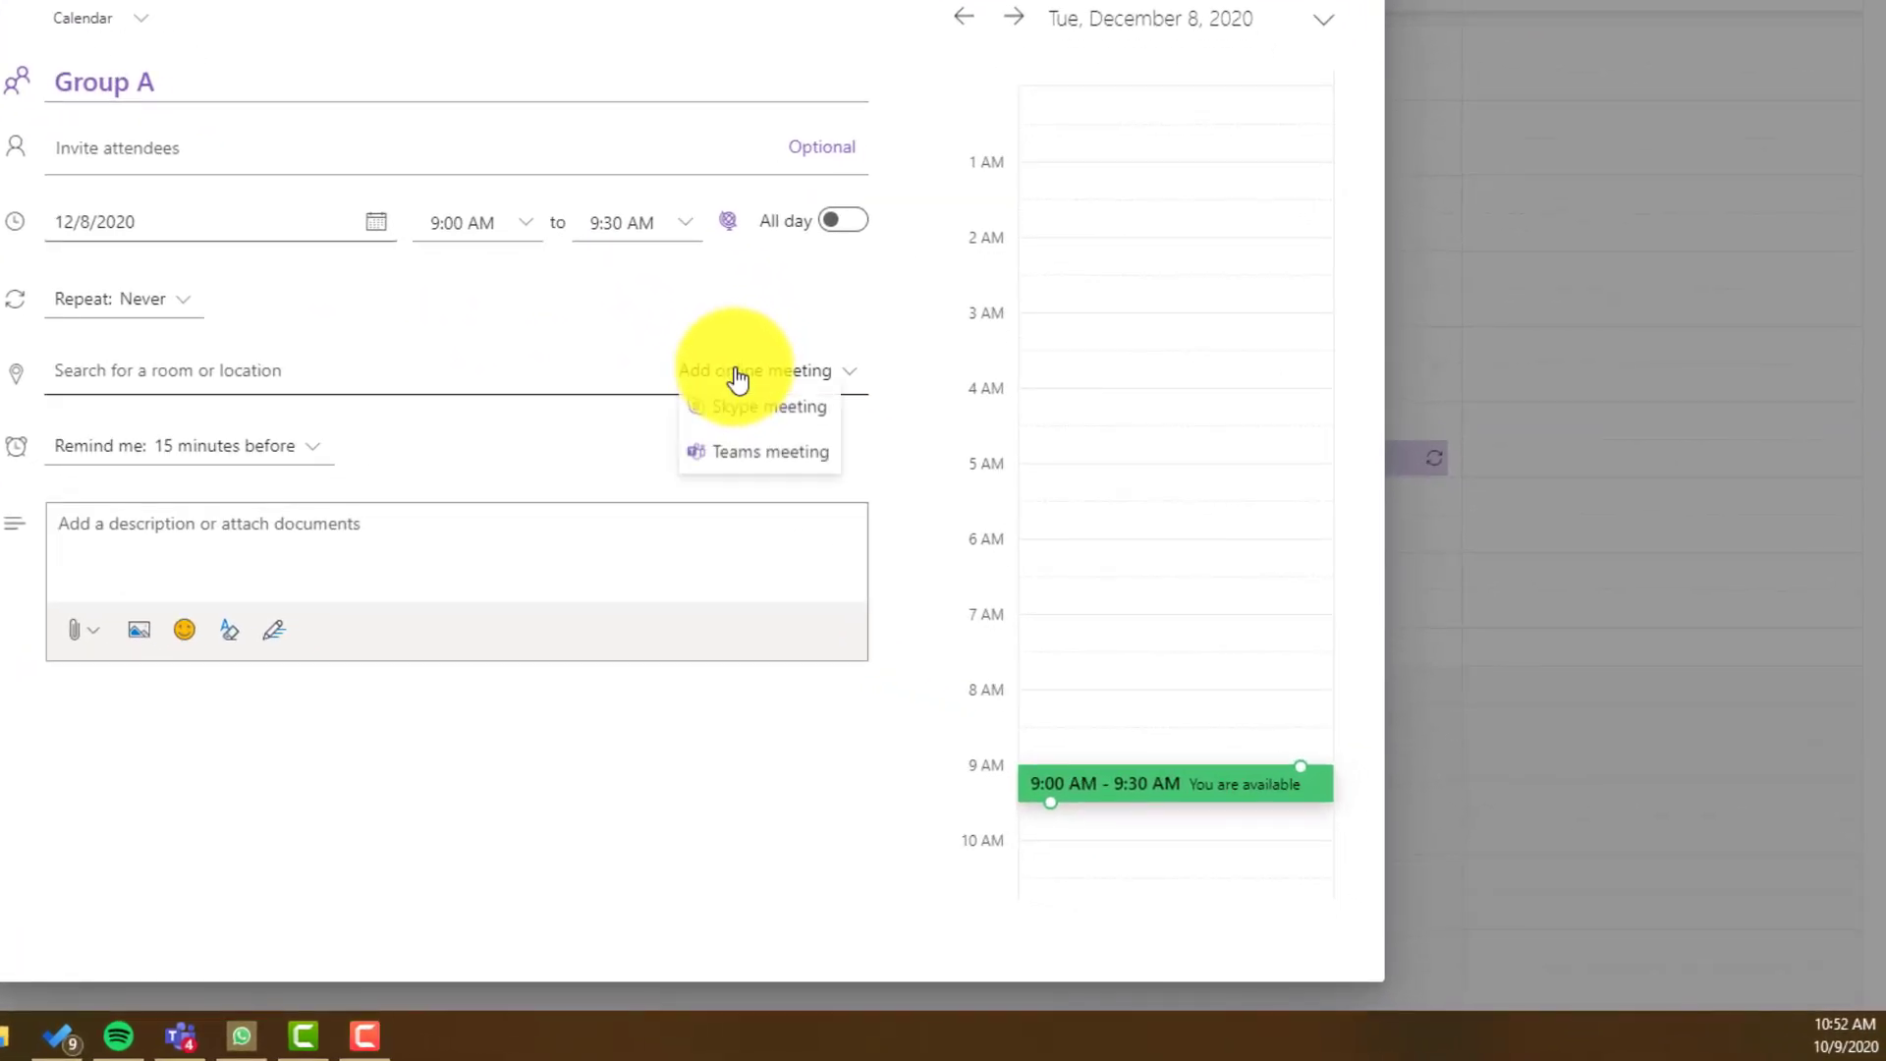
pyautogui.click(739, 460)
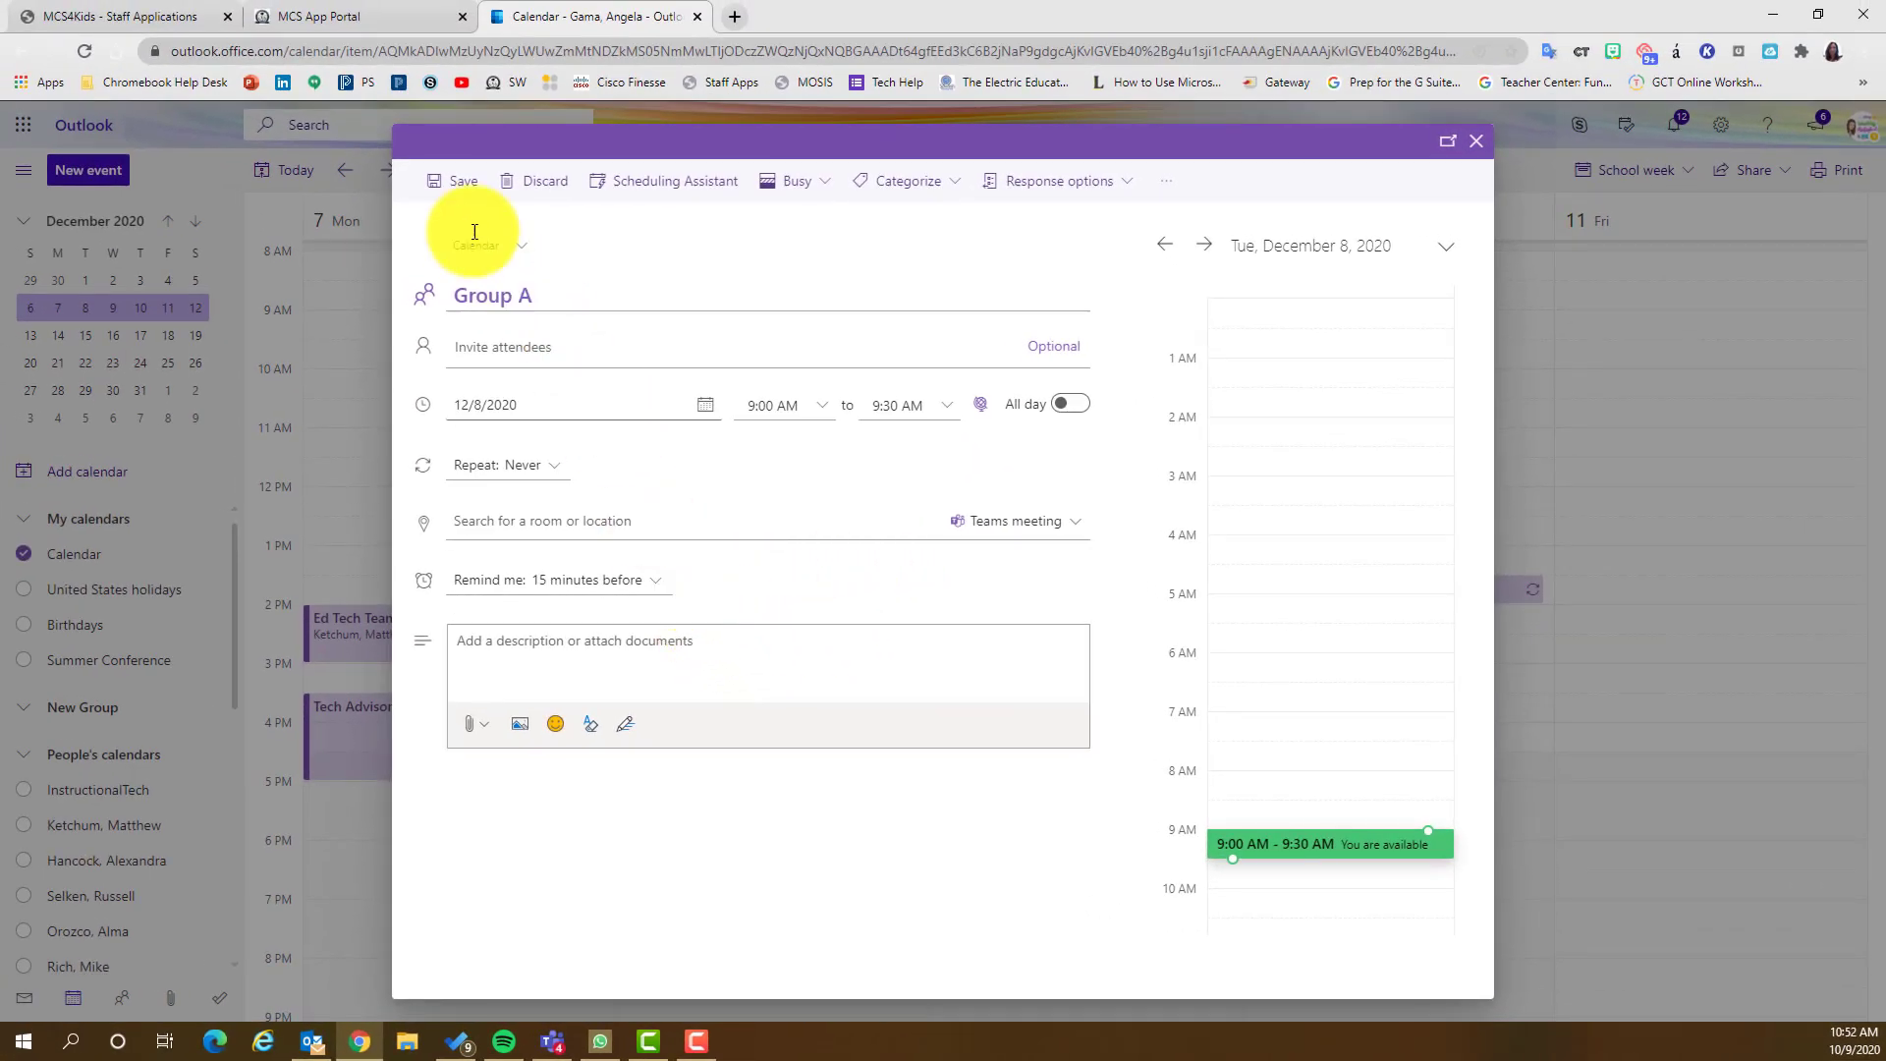
pyautogui.click(454, 192)
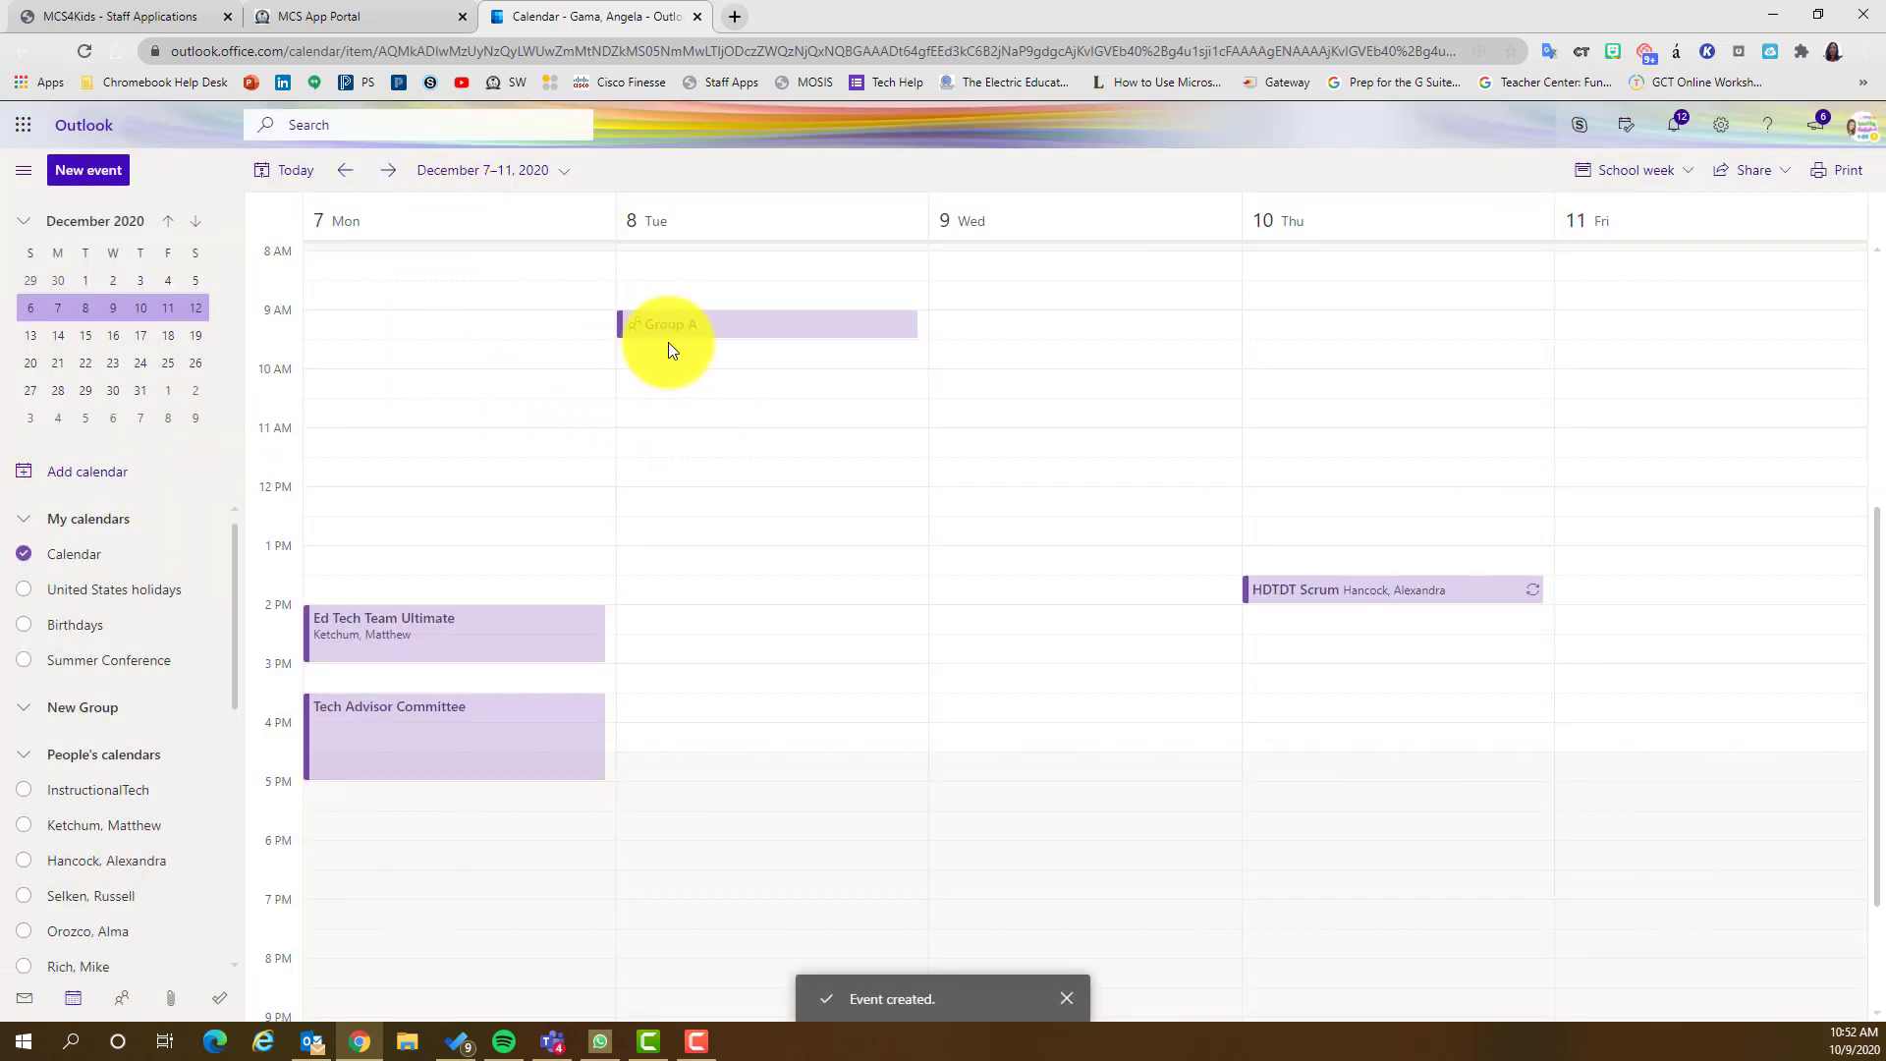
# Create a Teams meeting titled "Group B" on December 8, 2020, from 9:30 to 10:00 AM, directly after Group A.
pyautogui.click(766, 342)
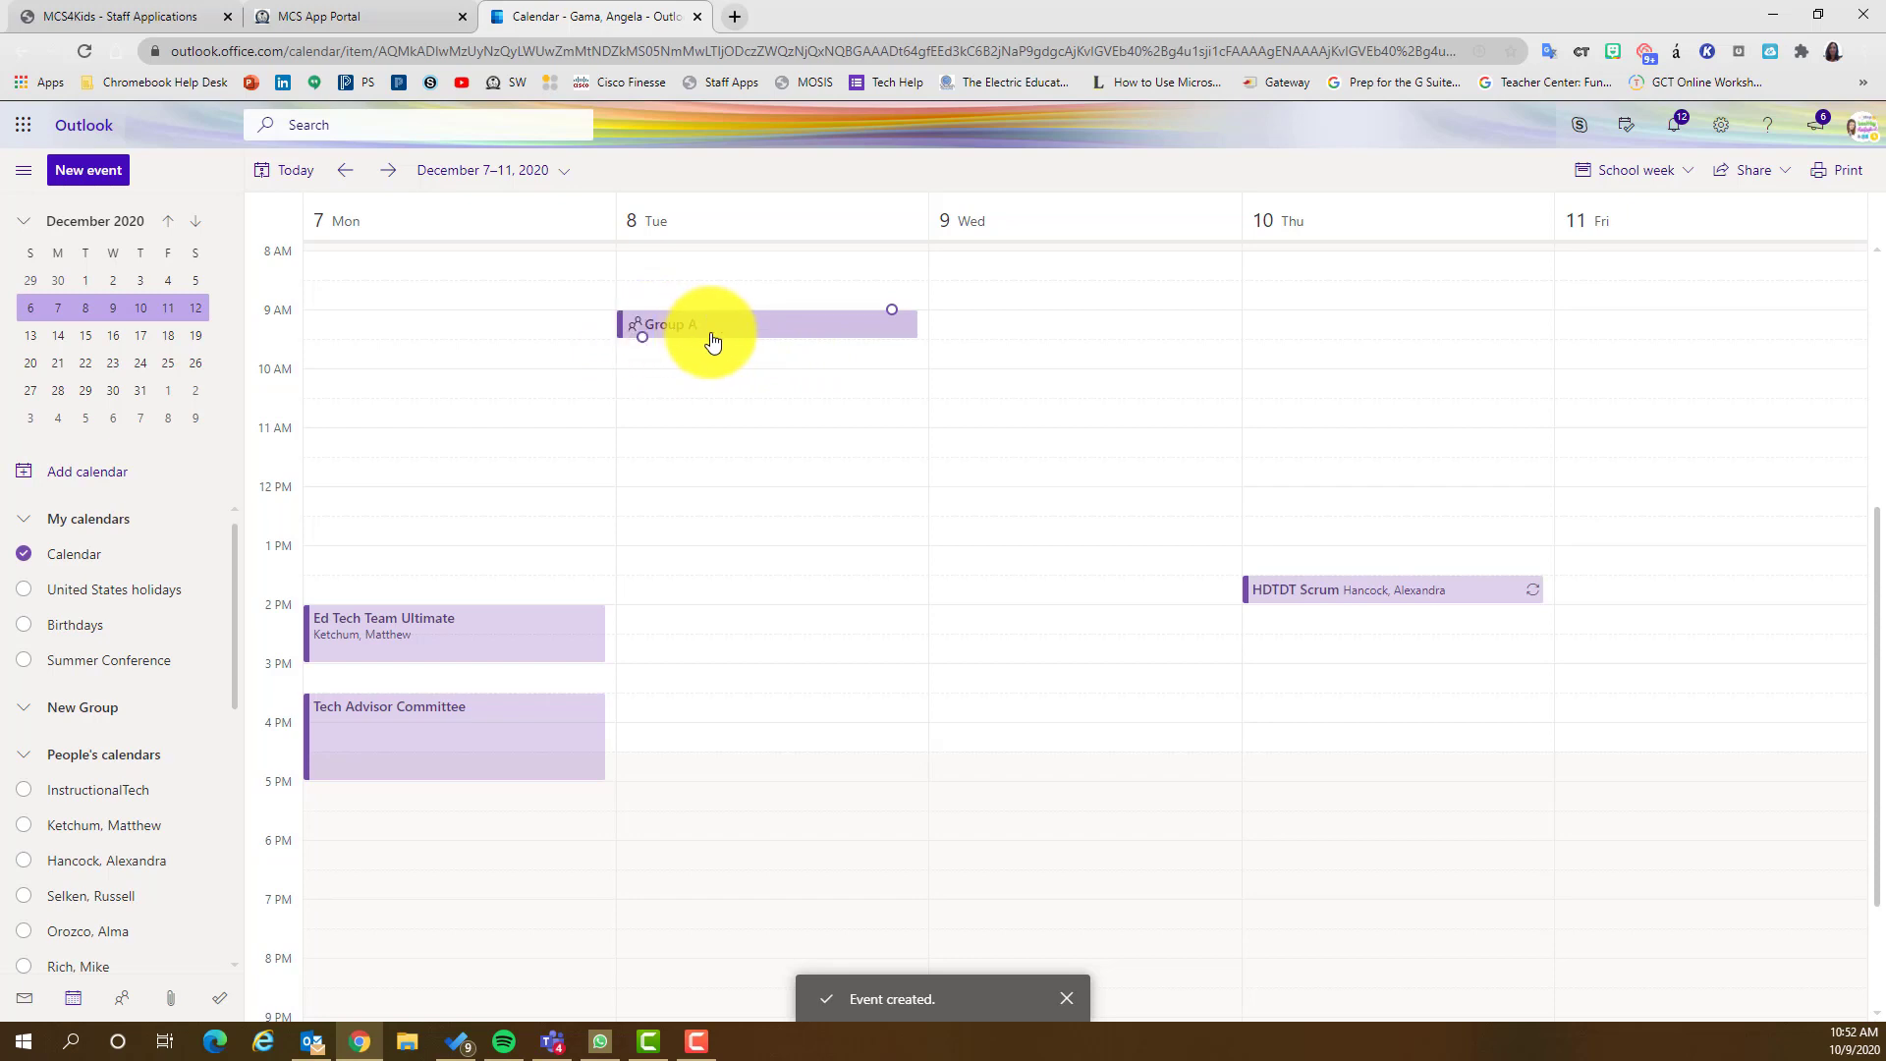
pyautogui.click(698, 365)
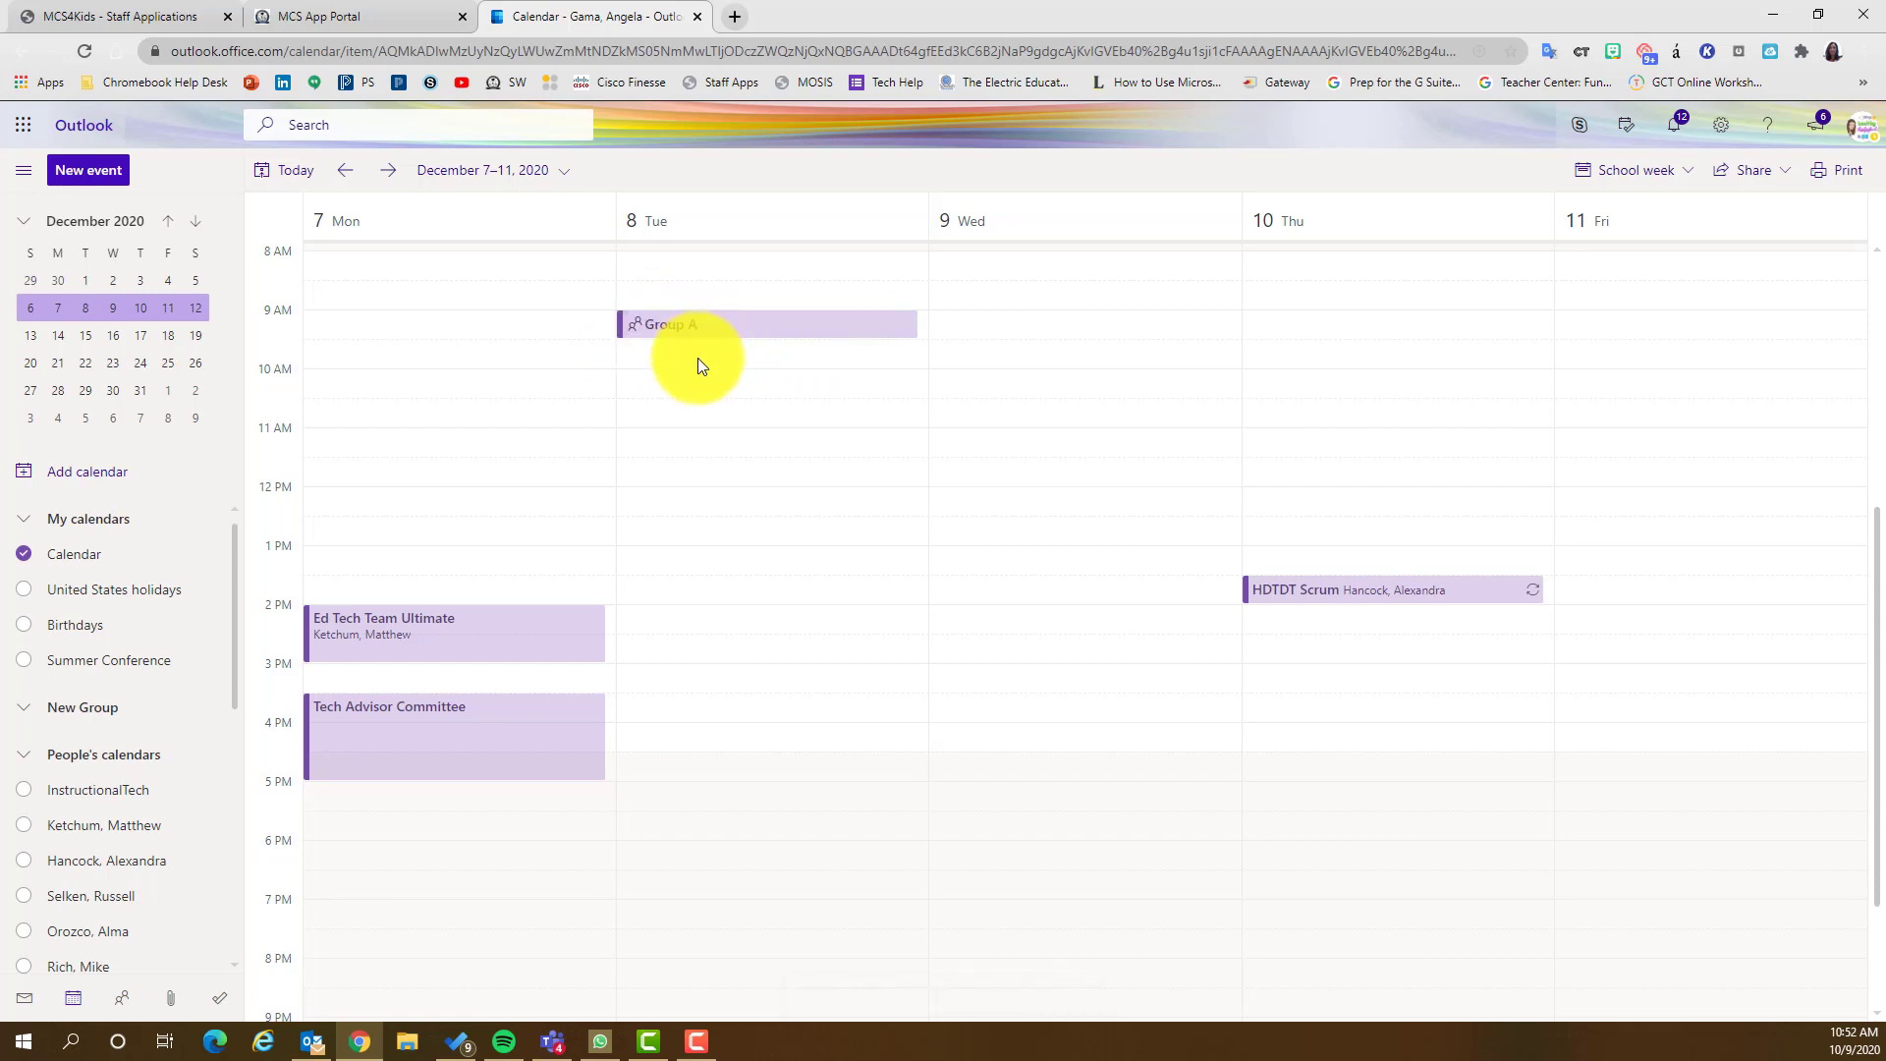
pyautogui.doubleClick(698, 366)
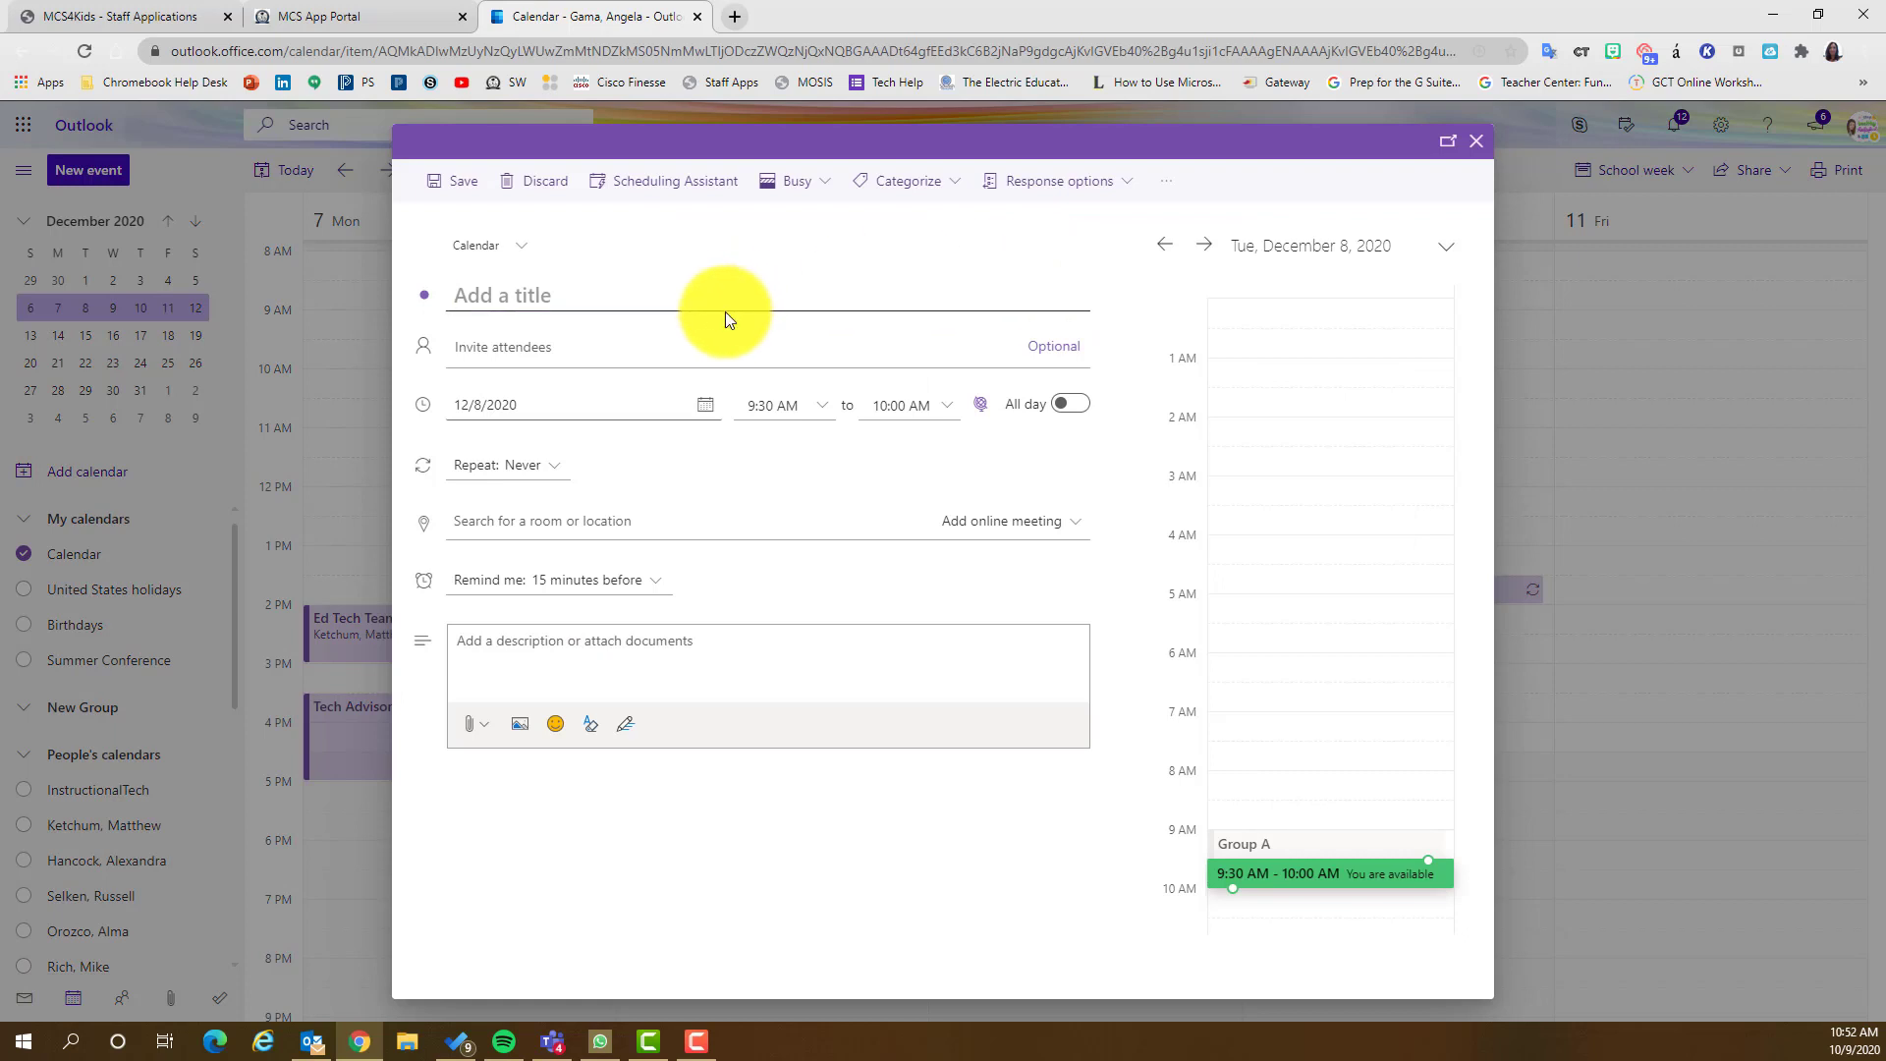
pyautogui.write('Group')
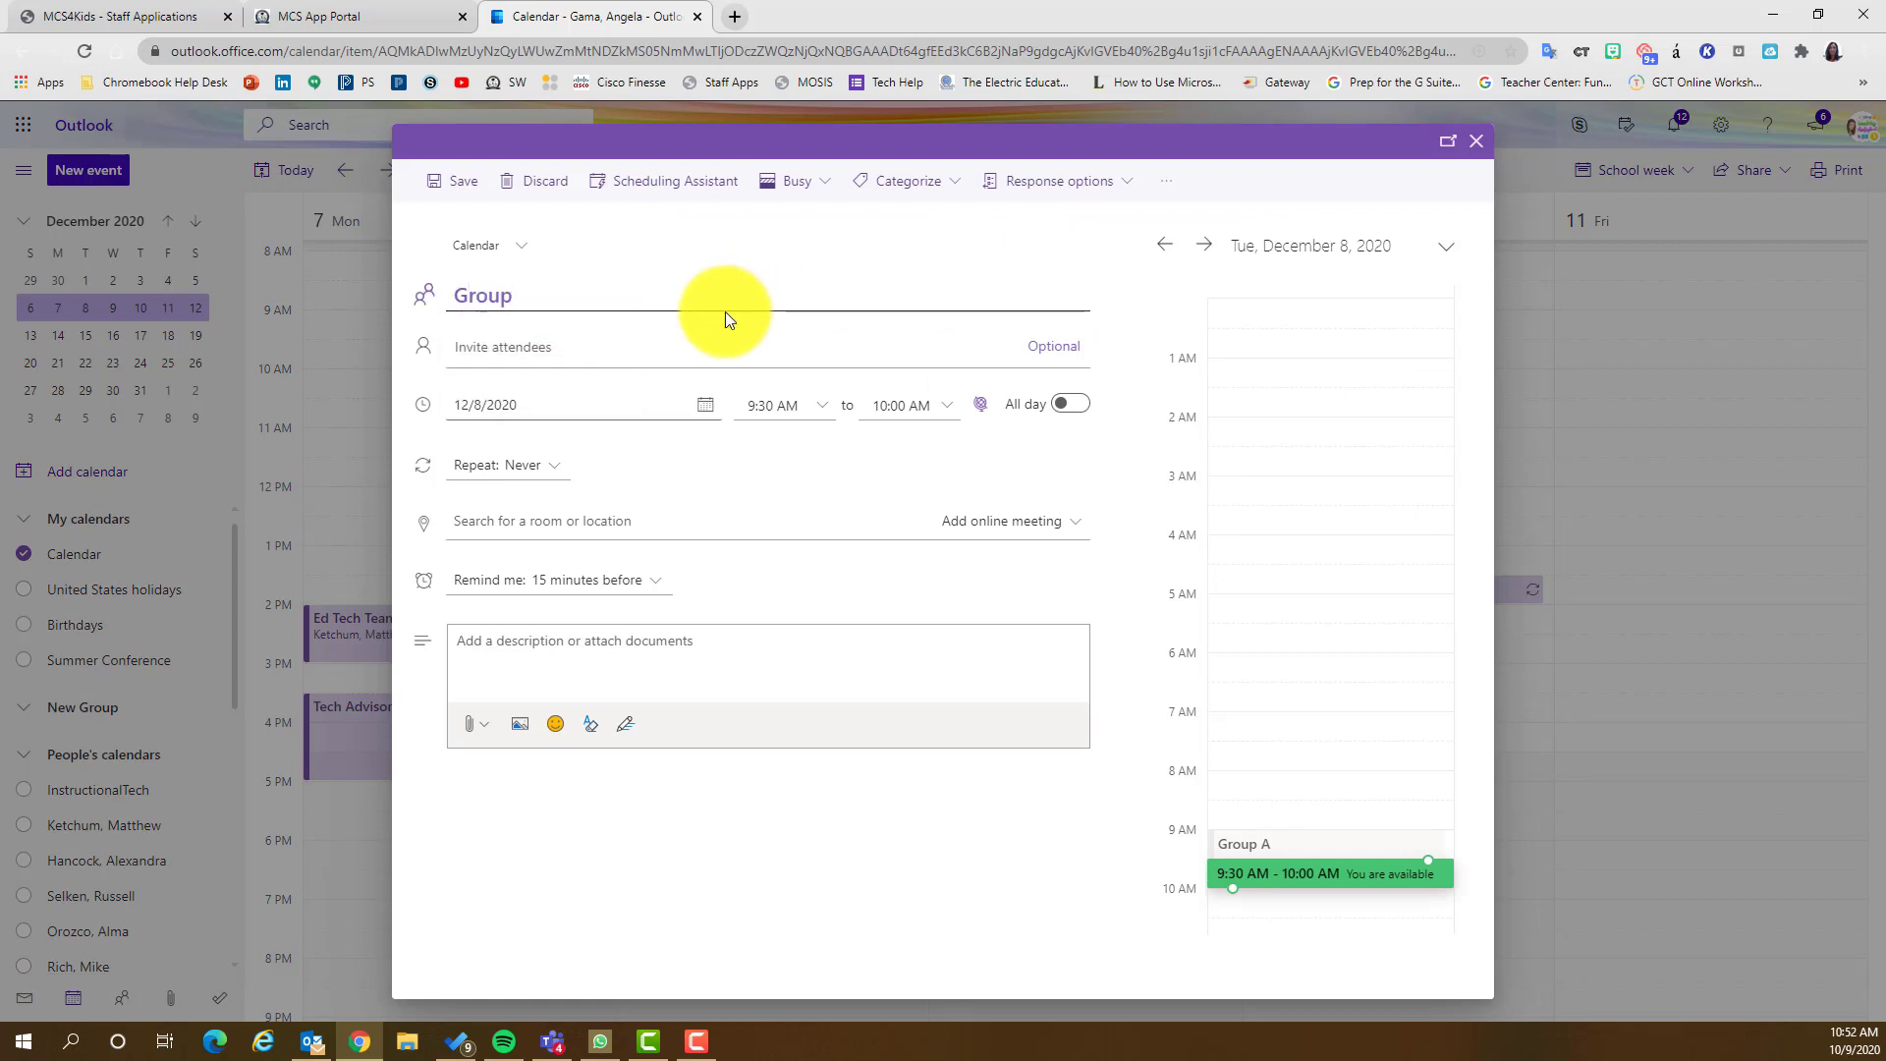
pyautogui.write(' B')
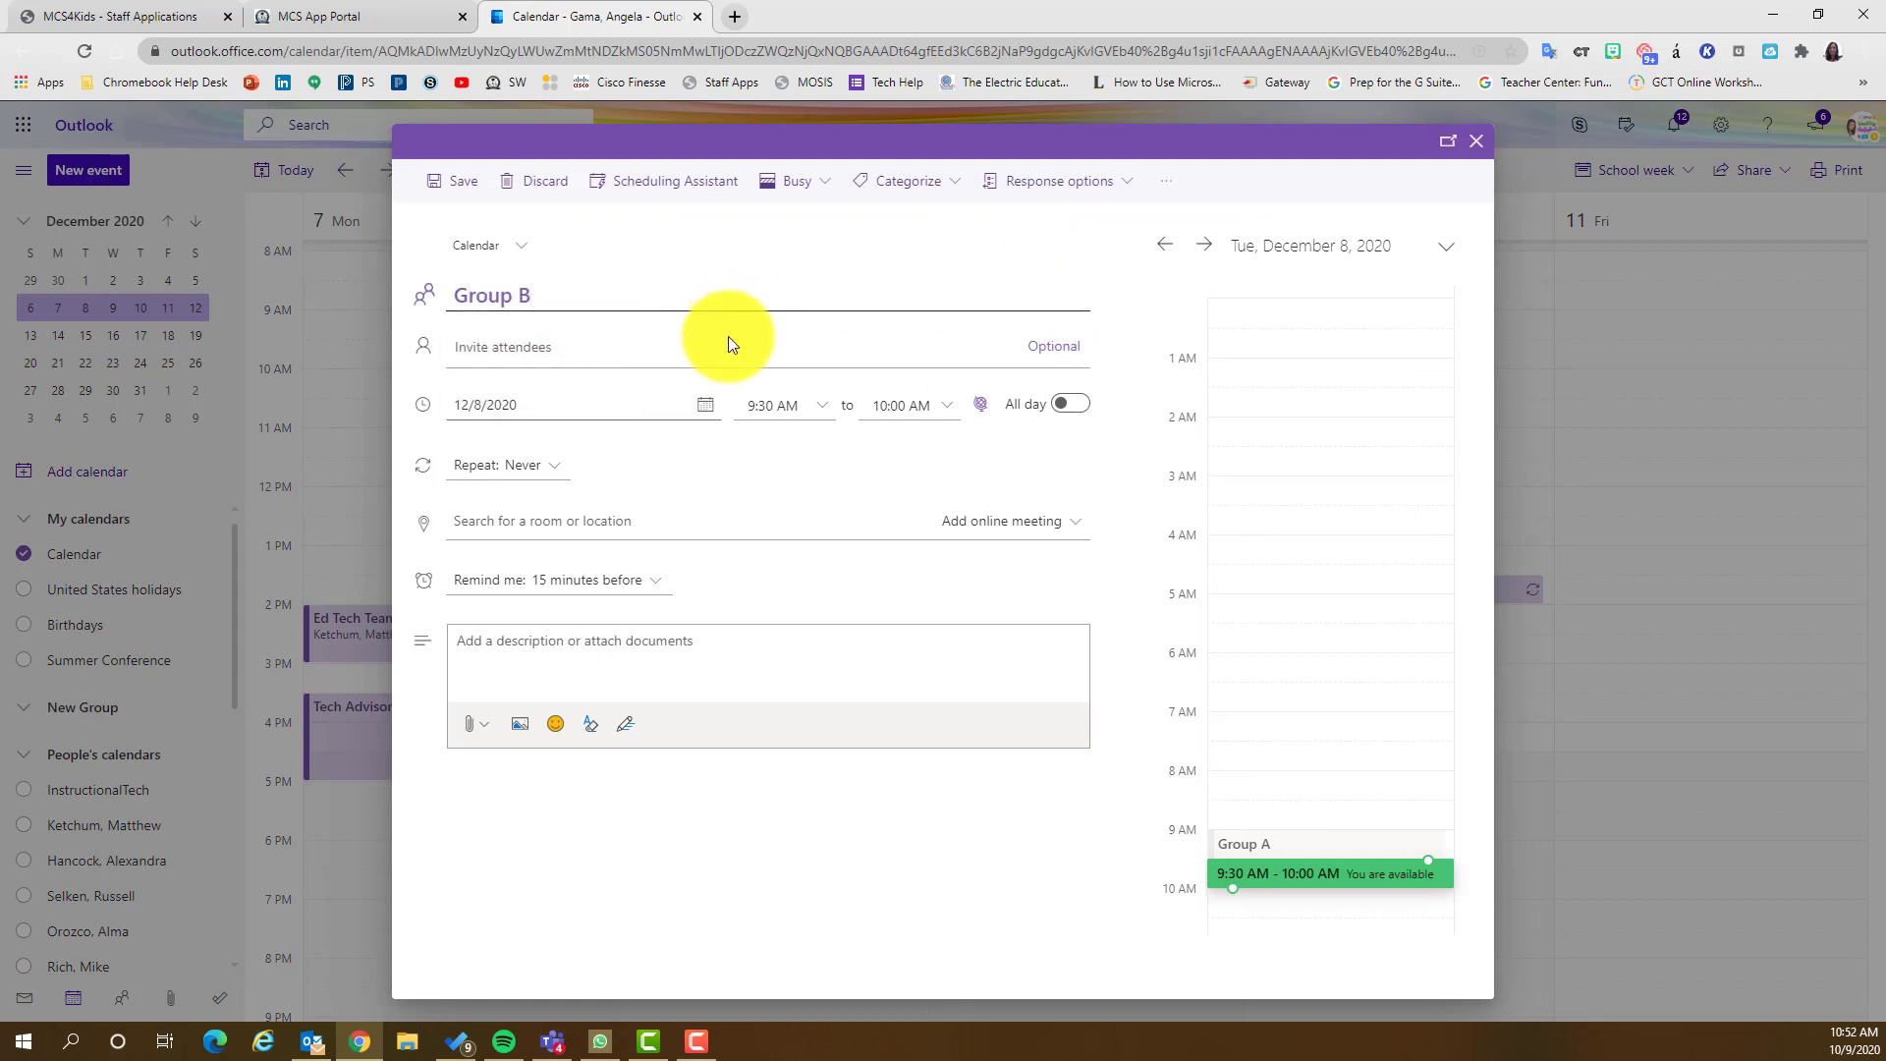
pyautogui.click(981, 525)
pyautogui.click(980, 585)
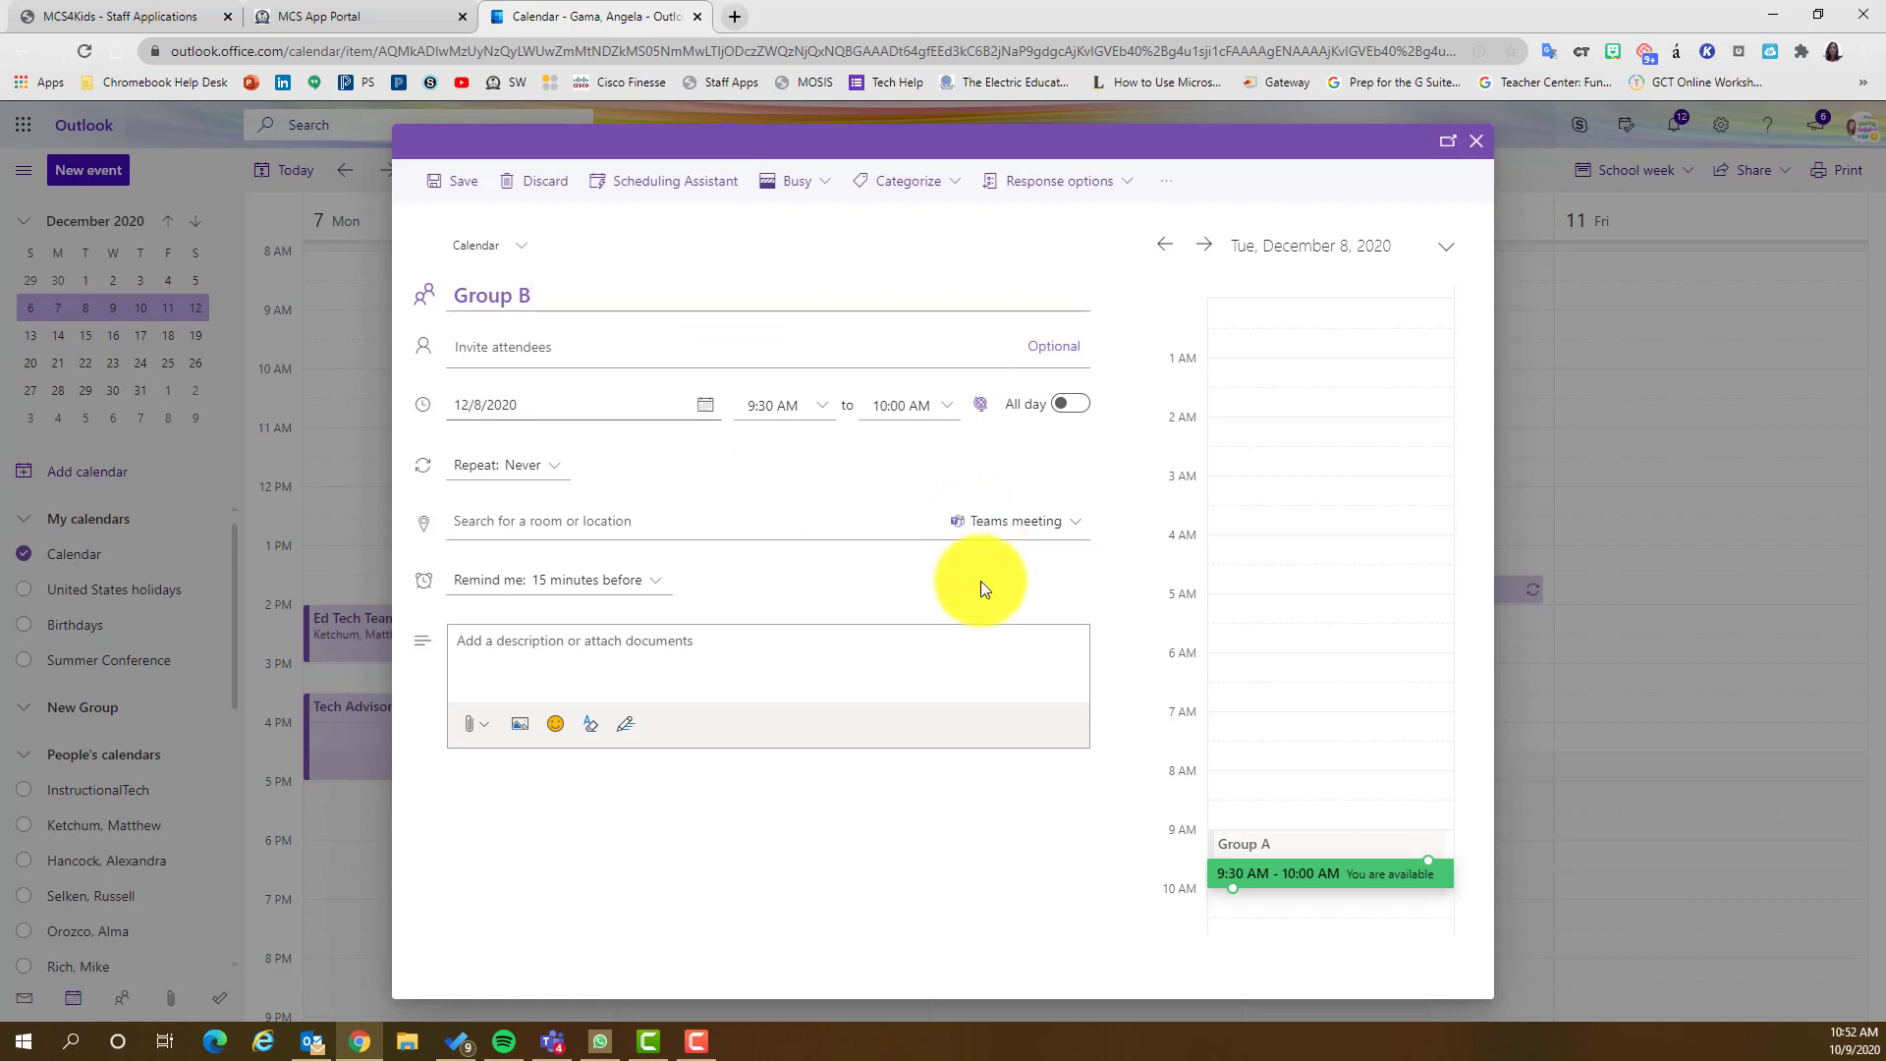
pyautogui.click(571, 518)
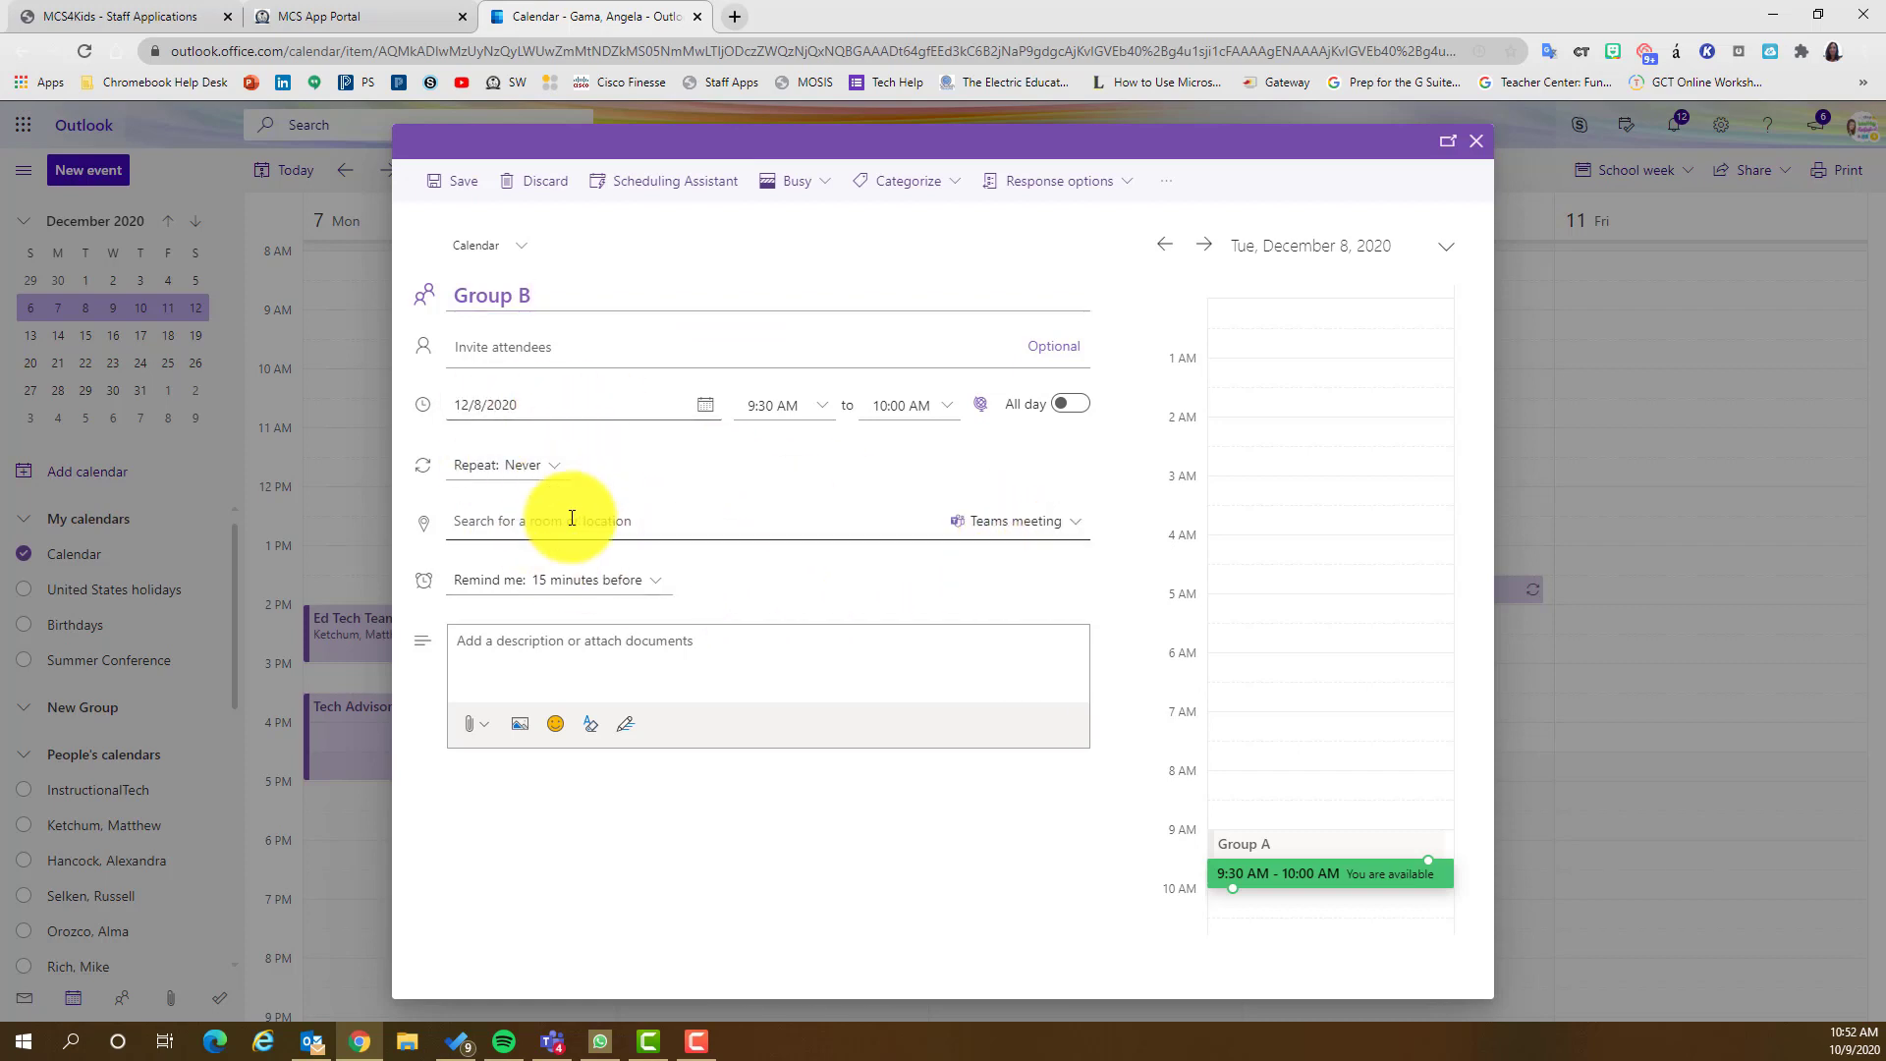
pyautogui.click(437, 180)
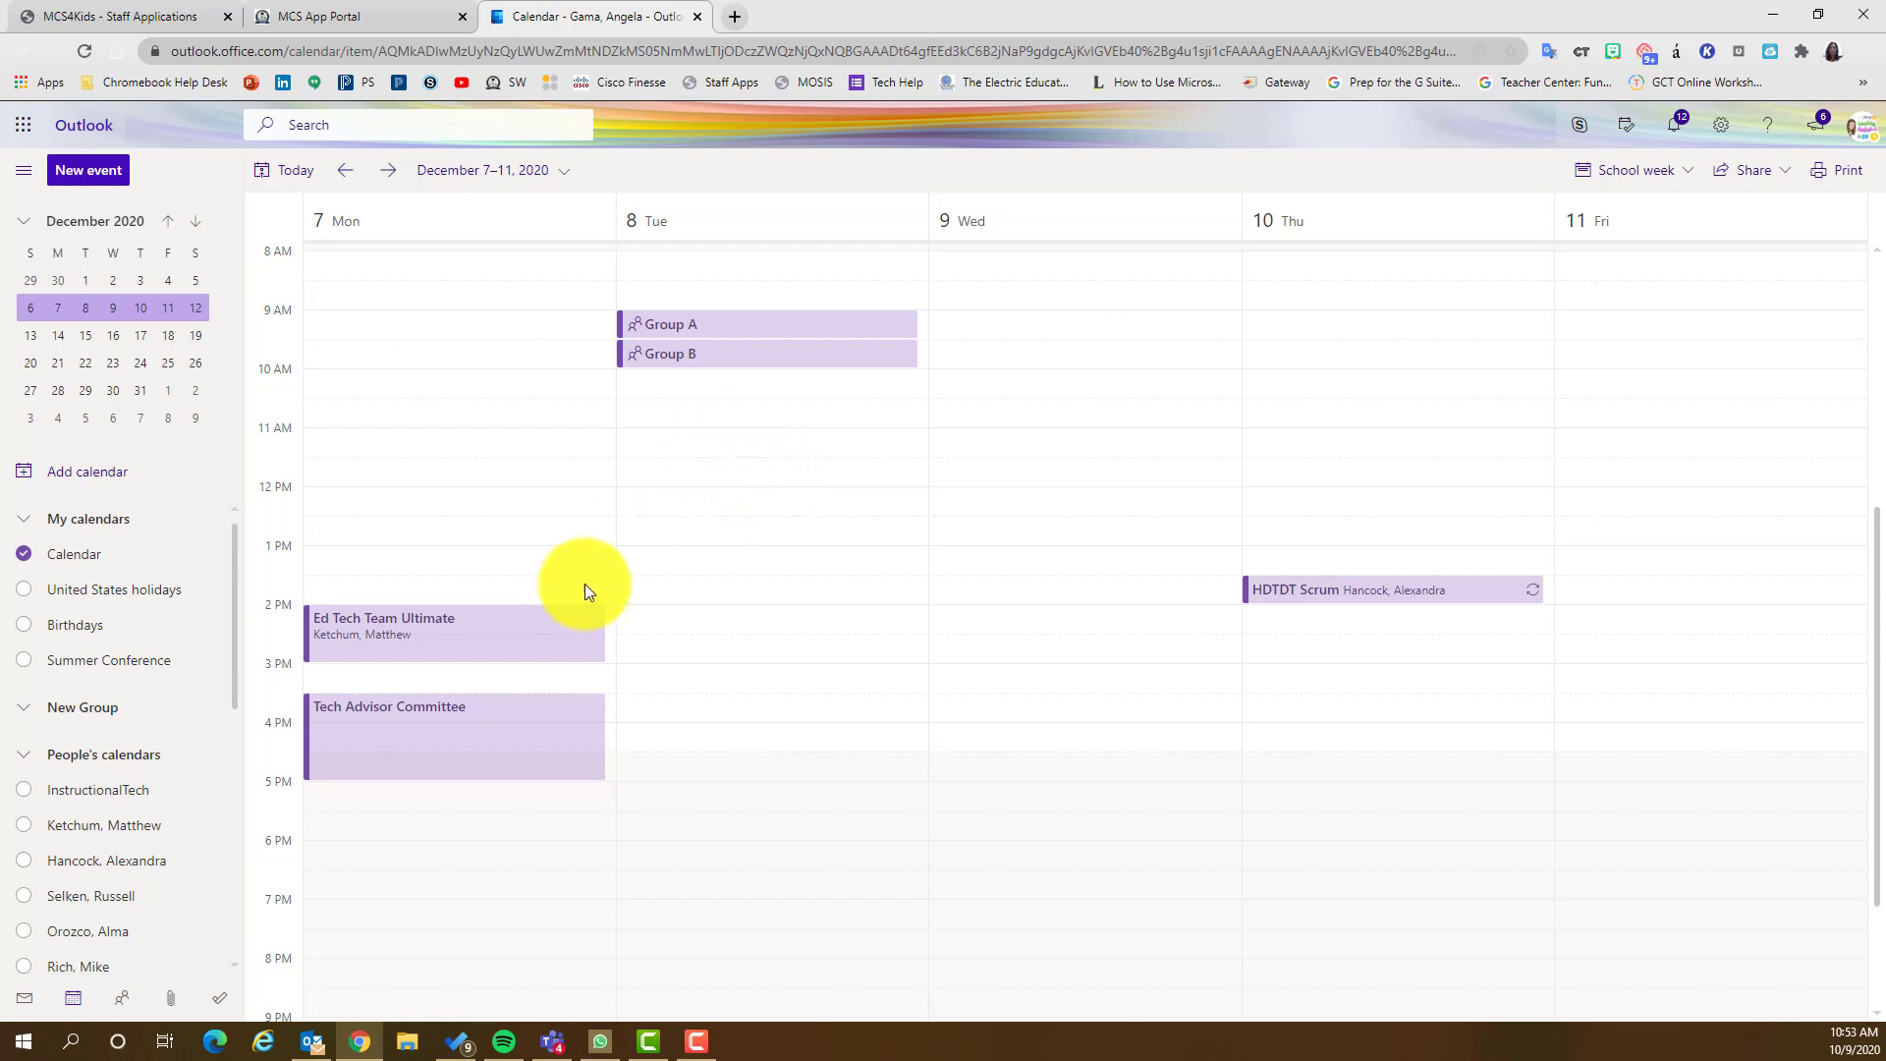
# Copy the "Join Microsoft Teams Meeting" link from the Group A event and close the event.
pyautogui.click(683, 327)
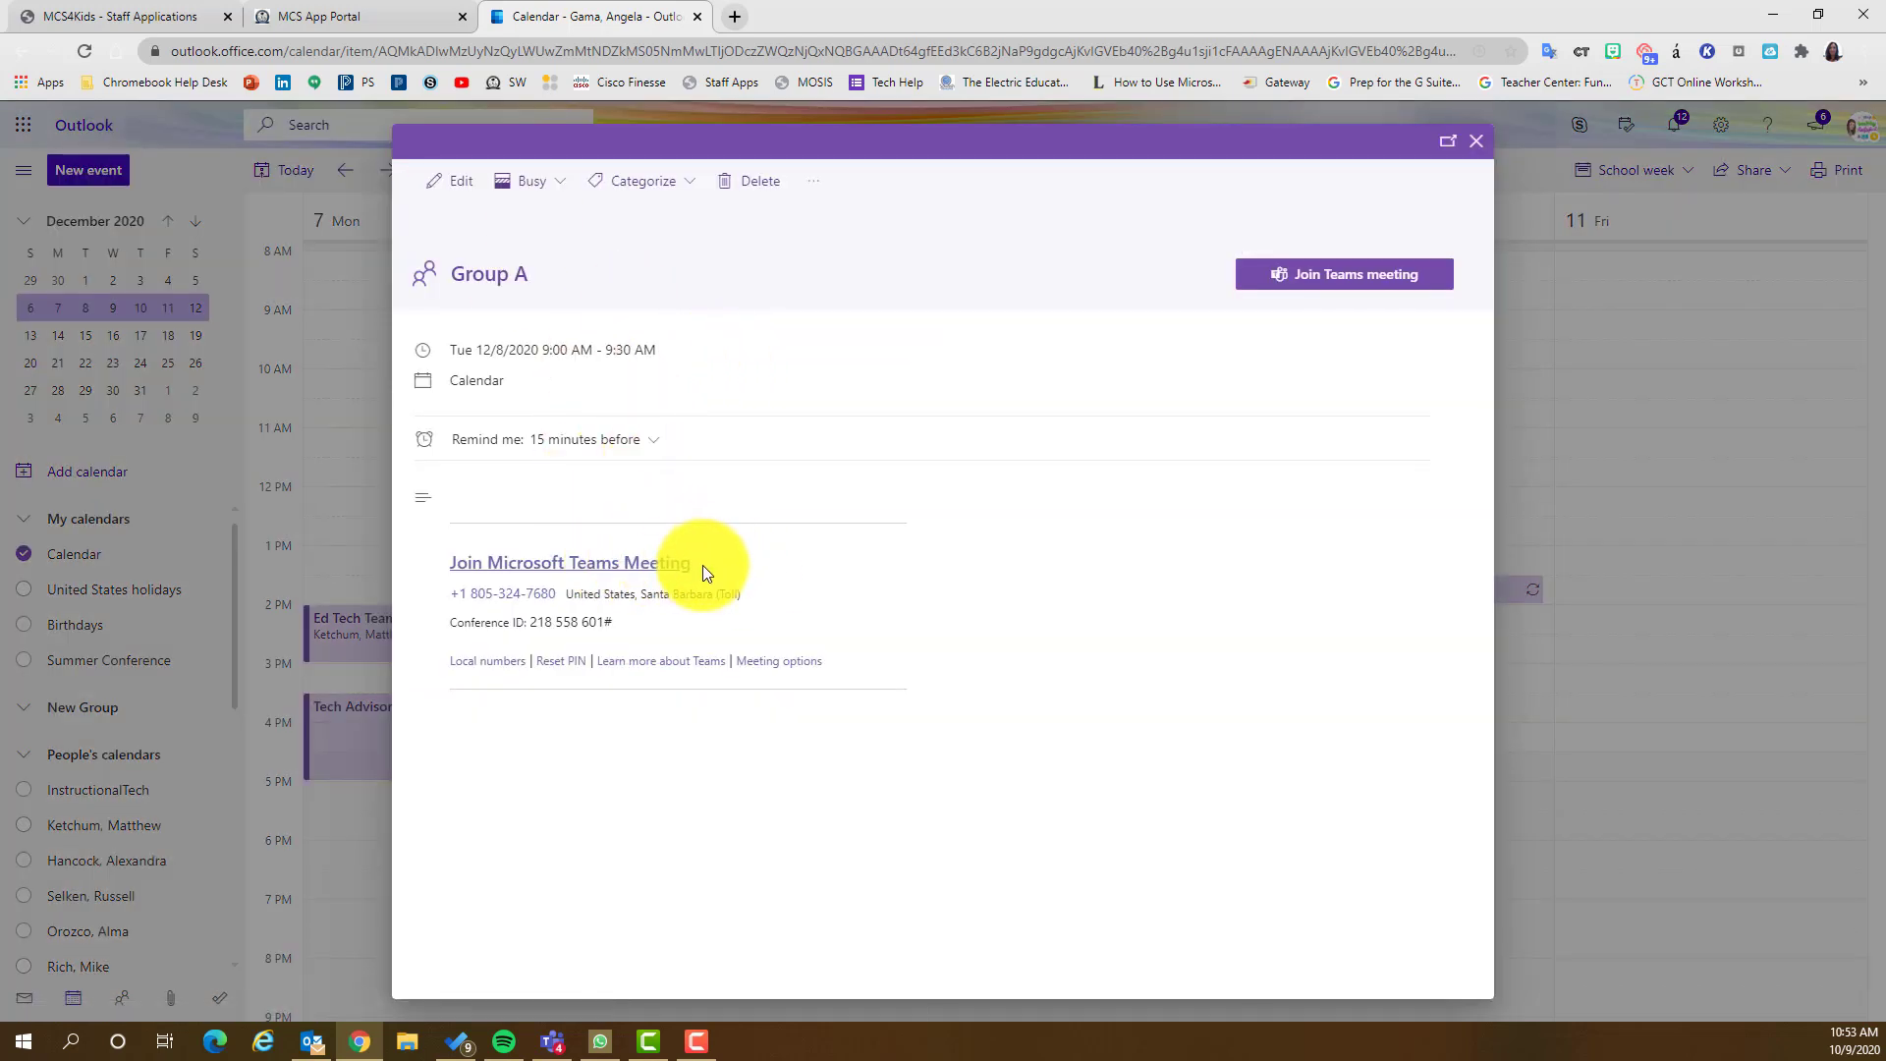
pyautogui.moveTo(703, 564); pyautogui.dragTo(451, 568)
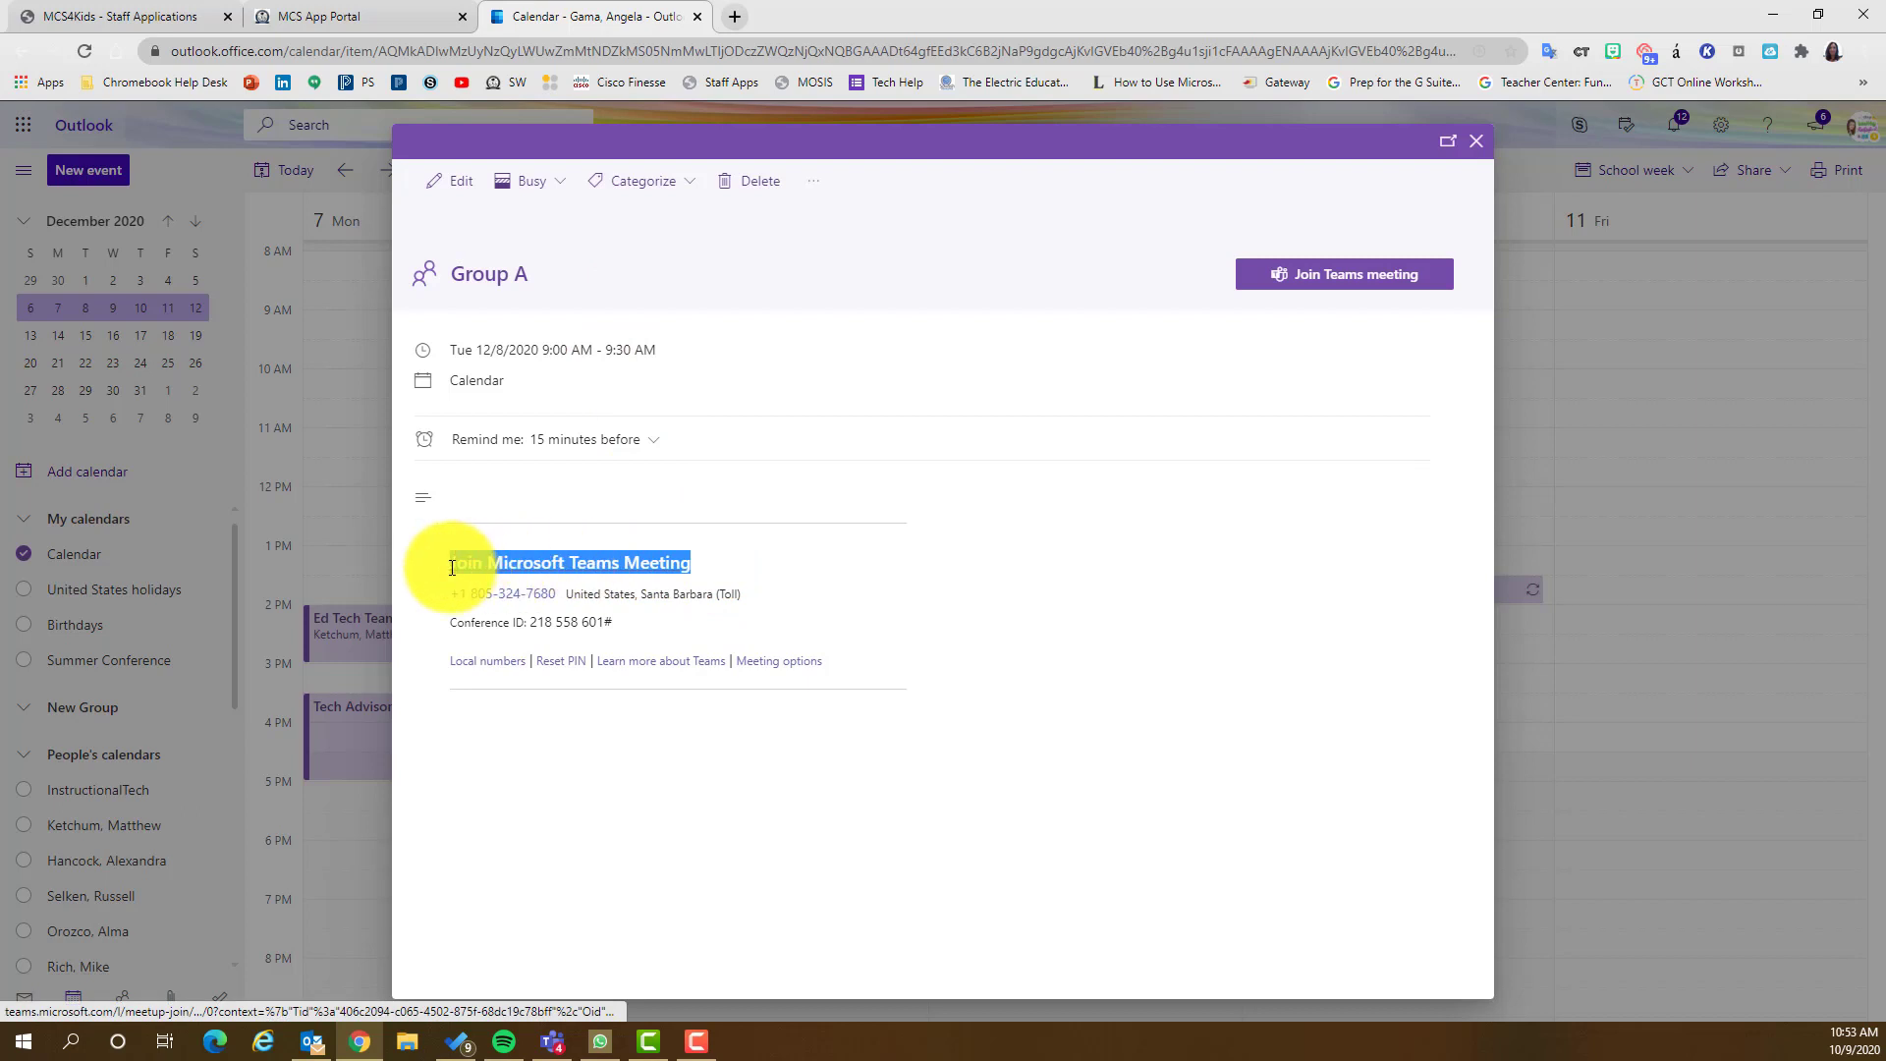
pyautogui.rightClick(517, 570)
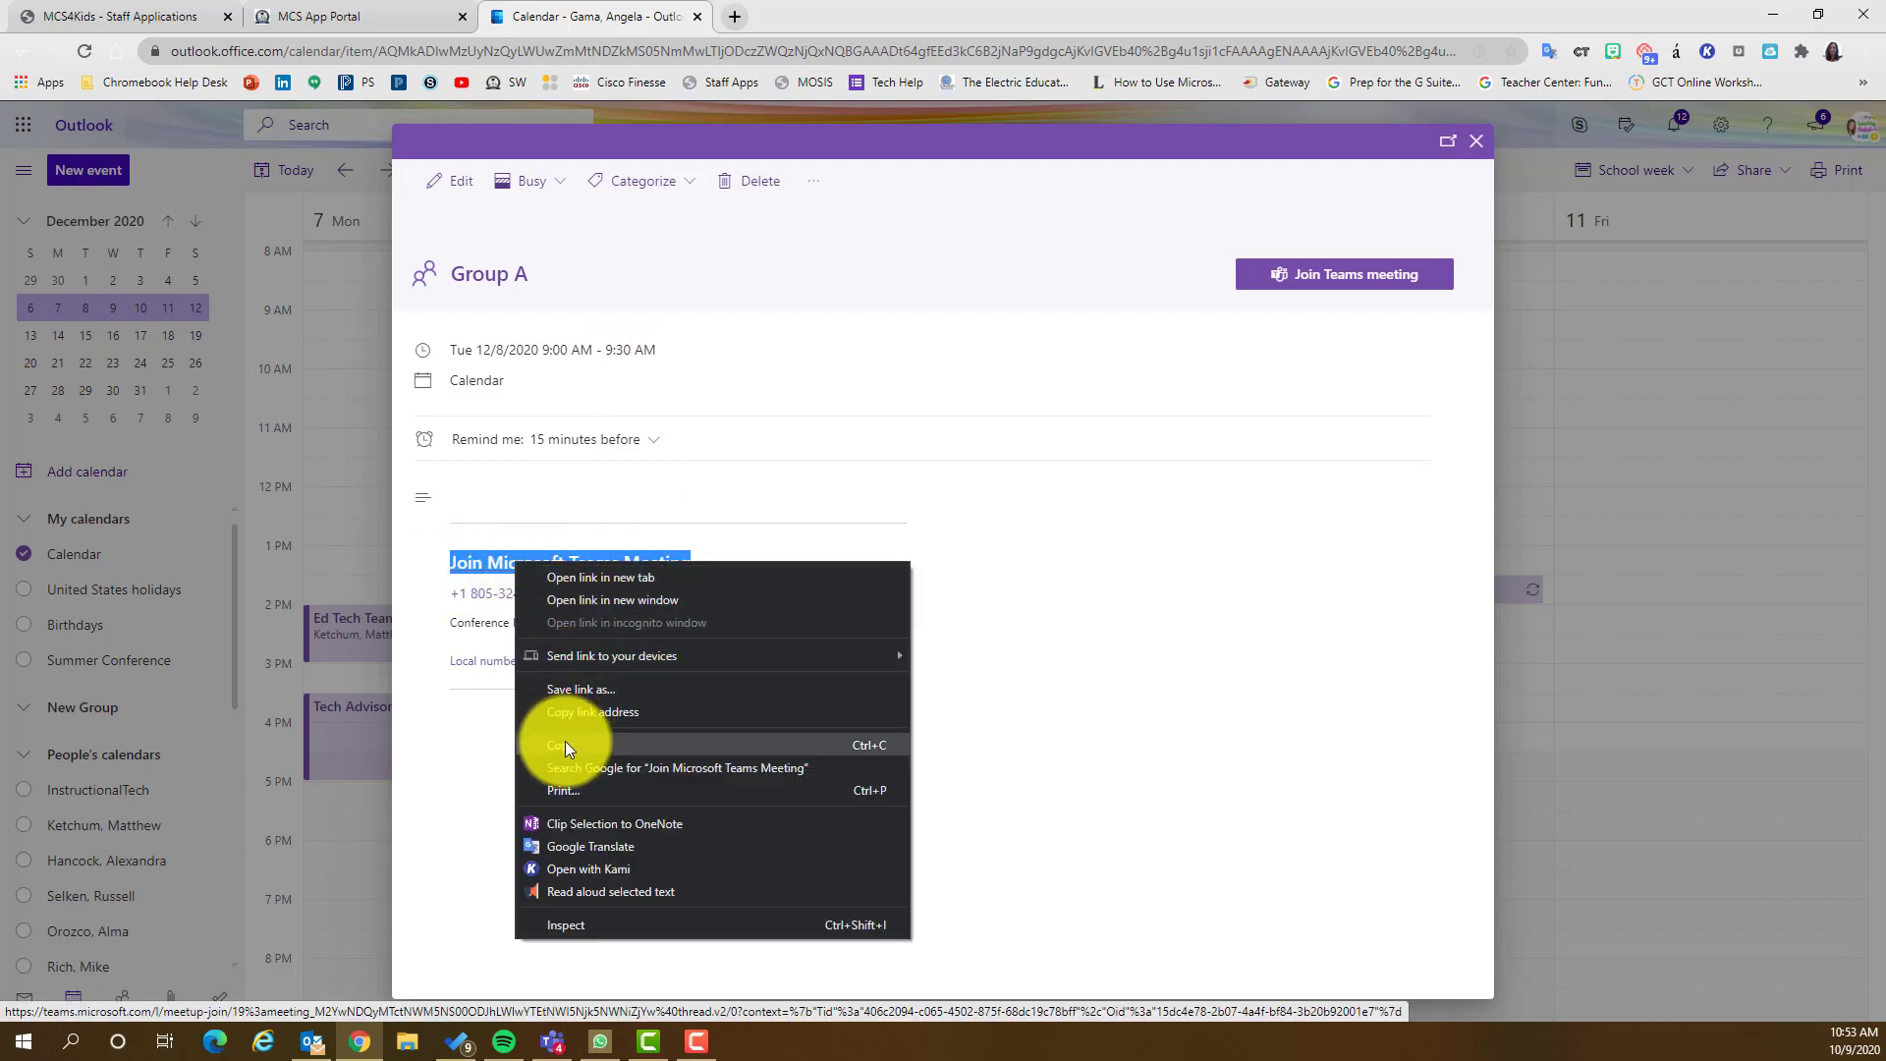
pyautogui.click(562, 746)
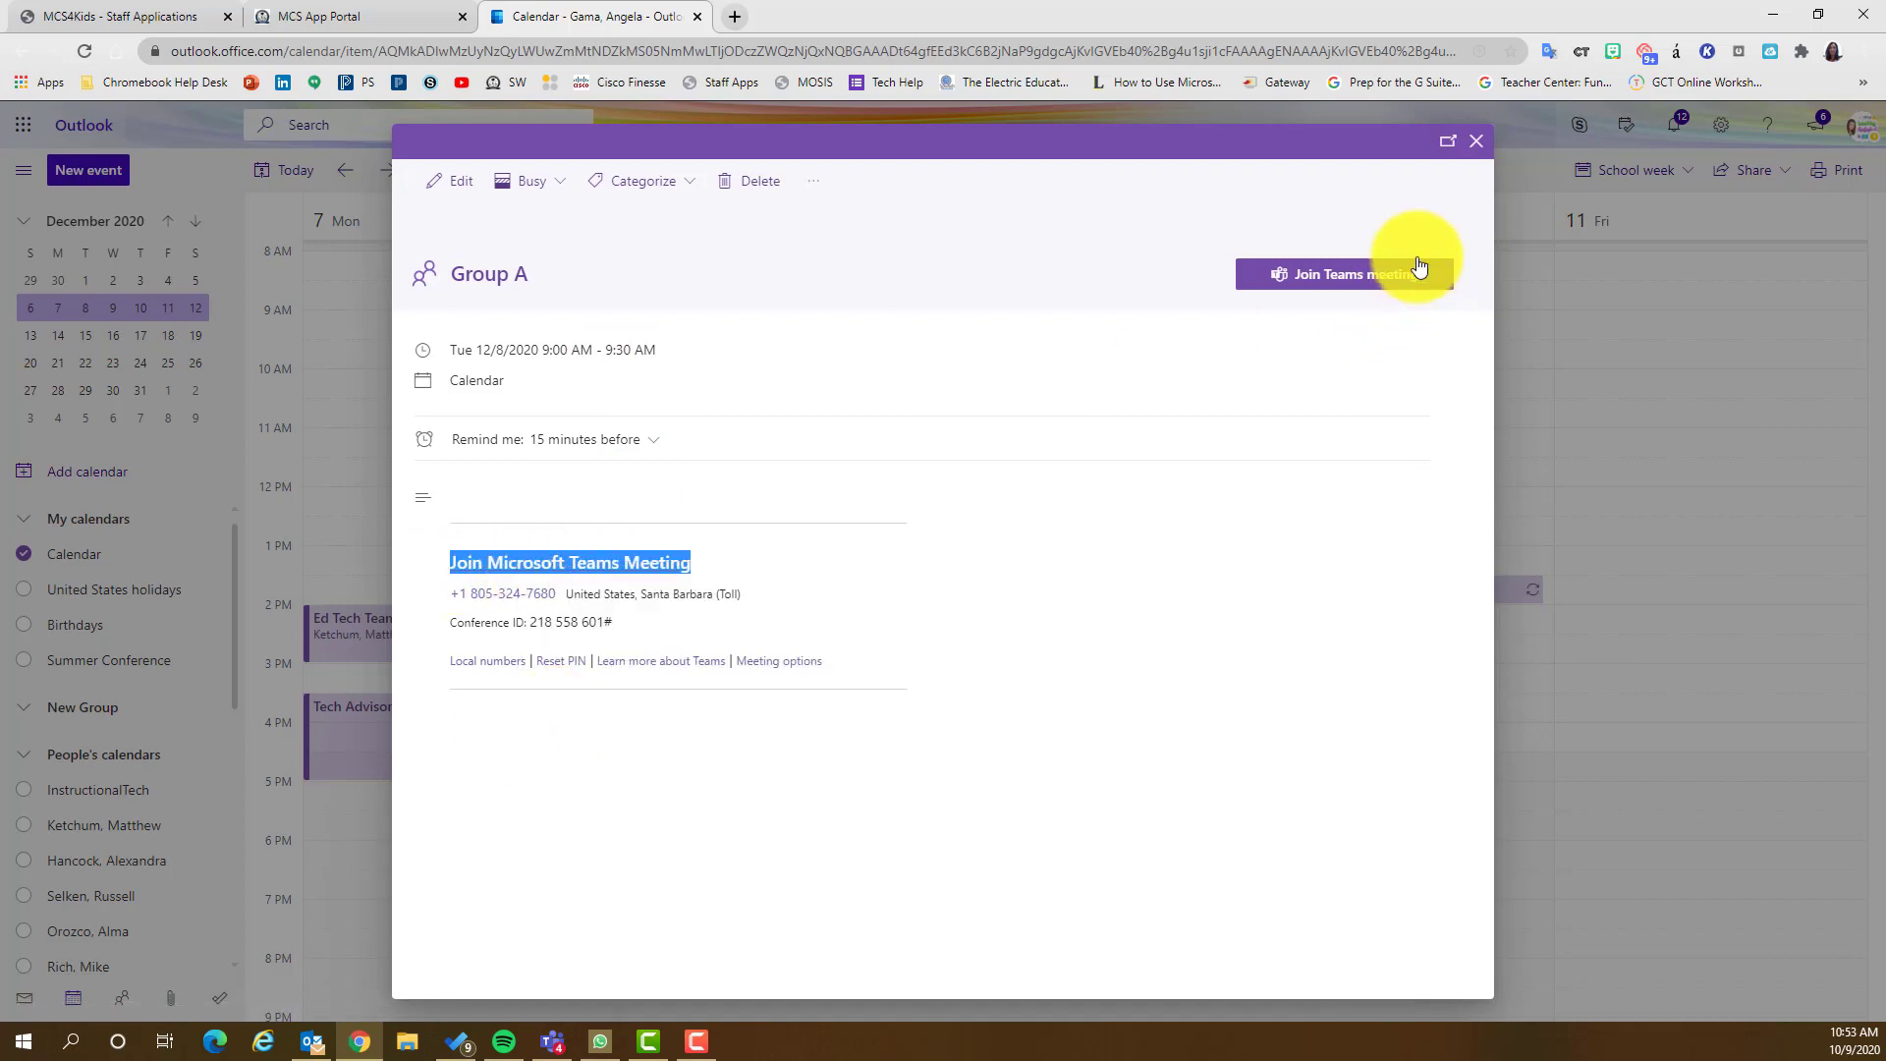
pyautogui.click(1476, 145)
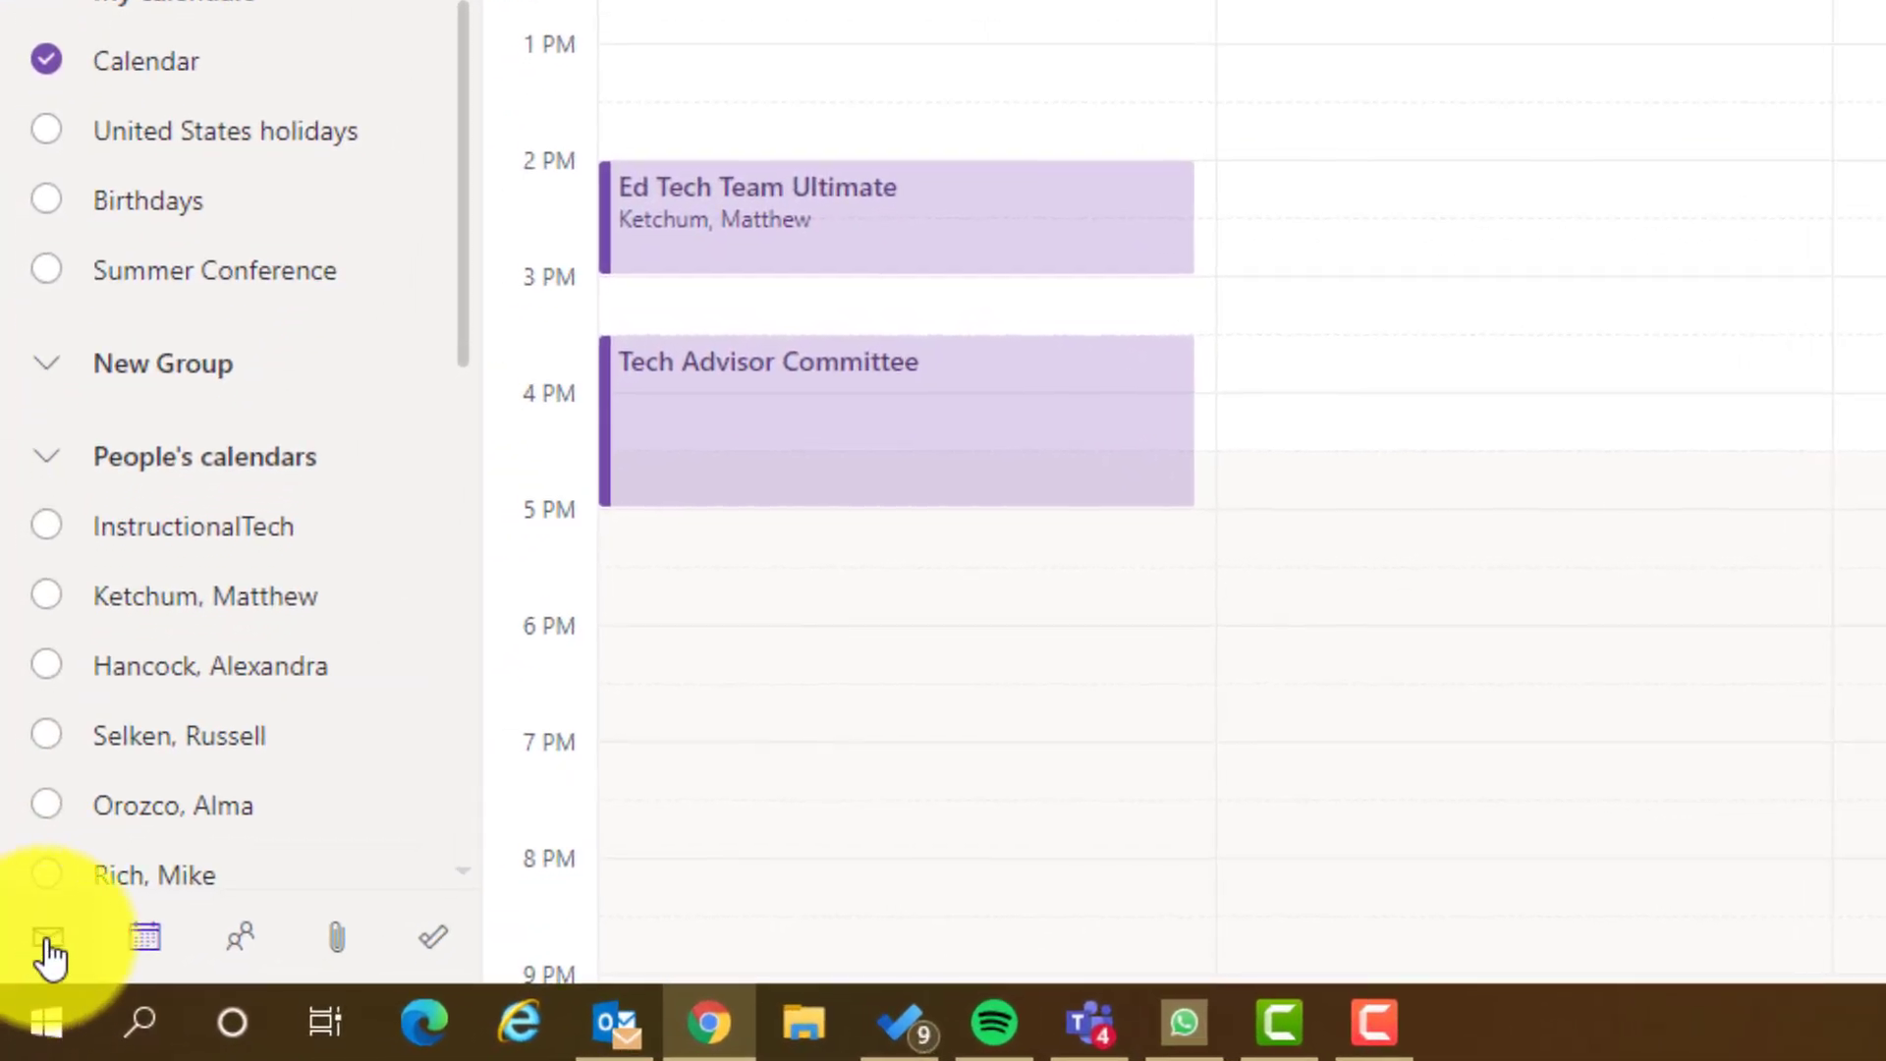
# Start a new email message in the mailbox and address it to the colleague who needs the links.
pyautogui.click(49, 943)
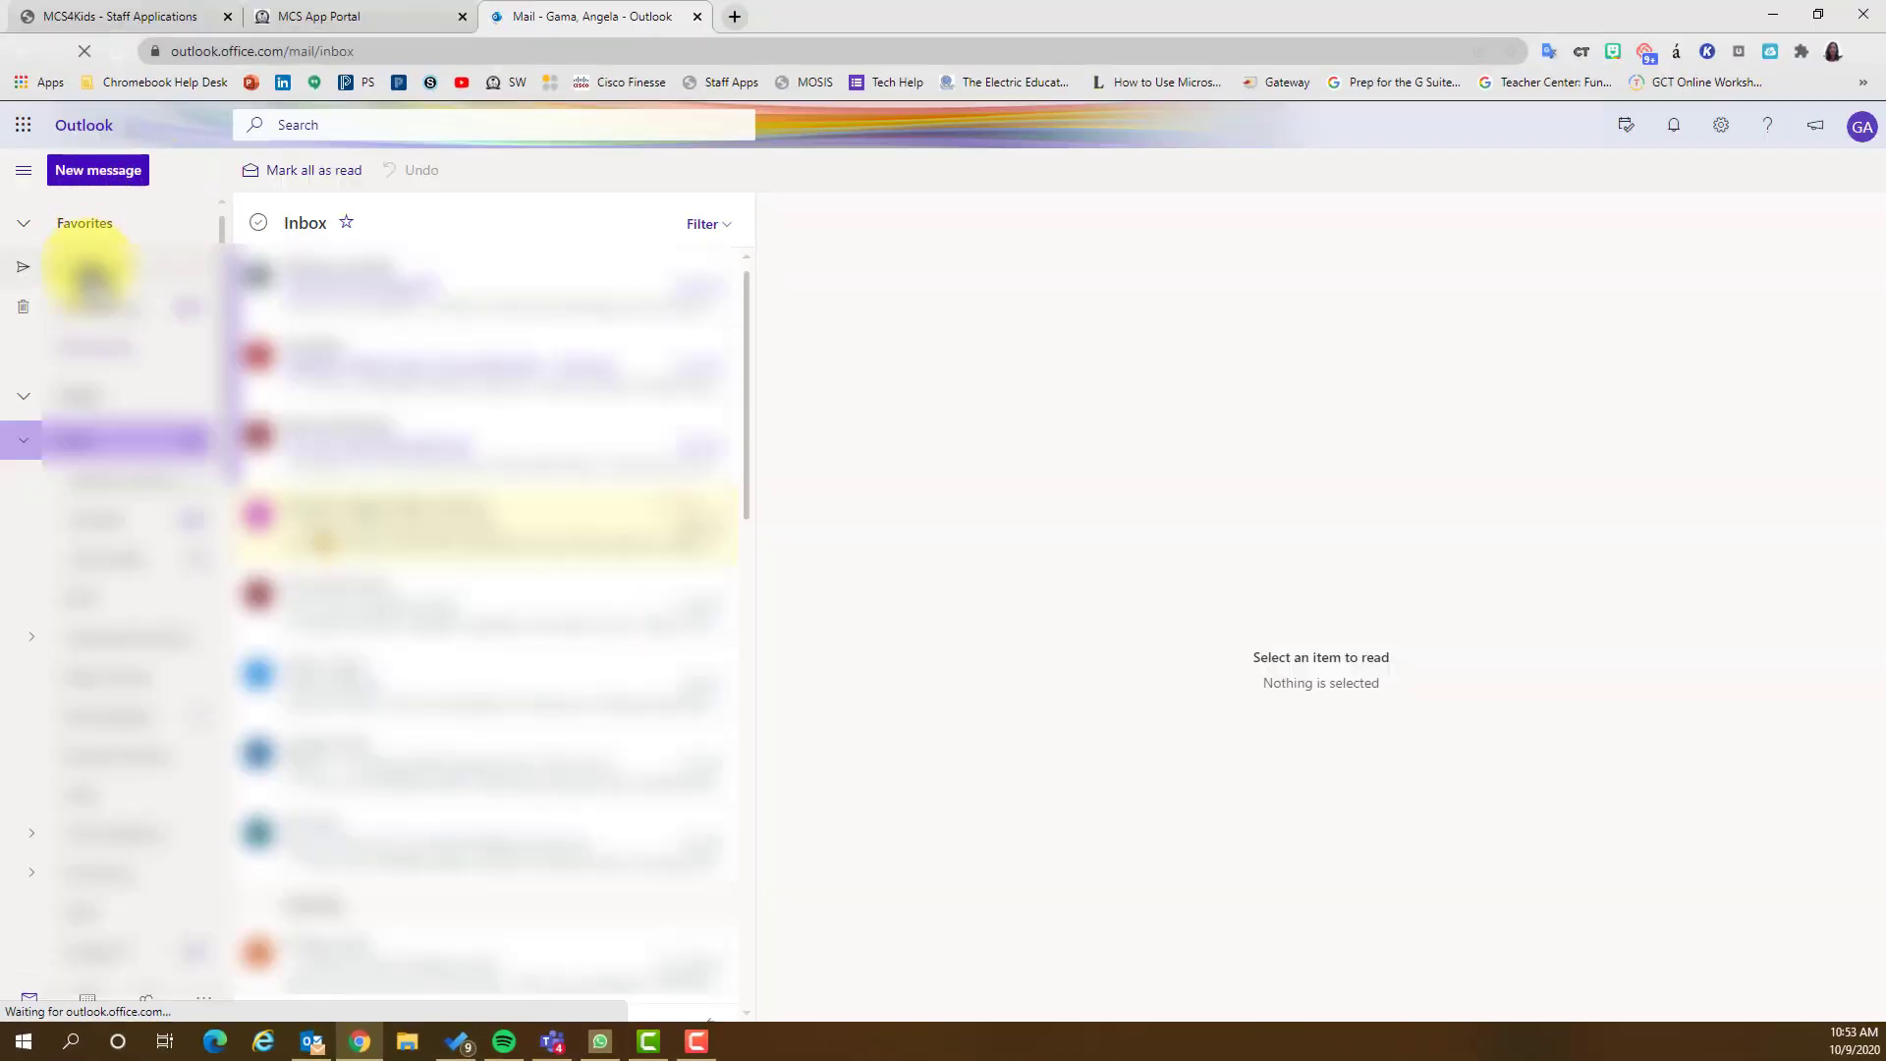
pyautogui.click(97, 174)
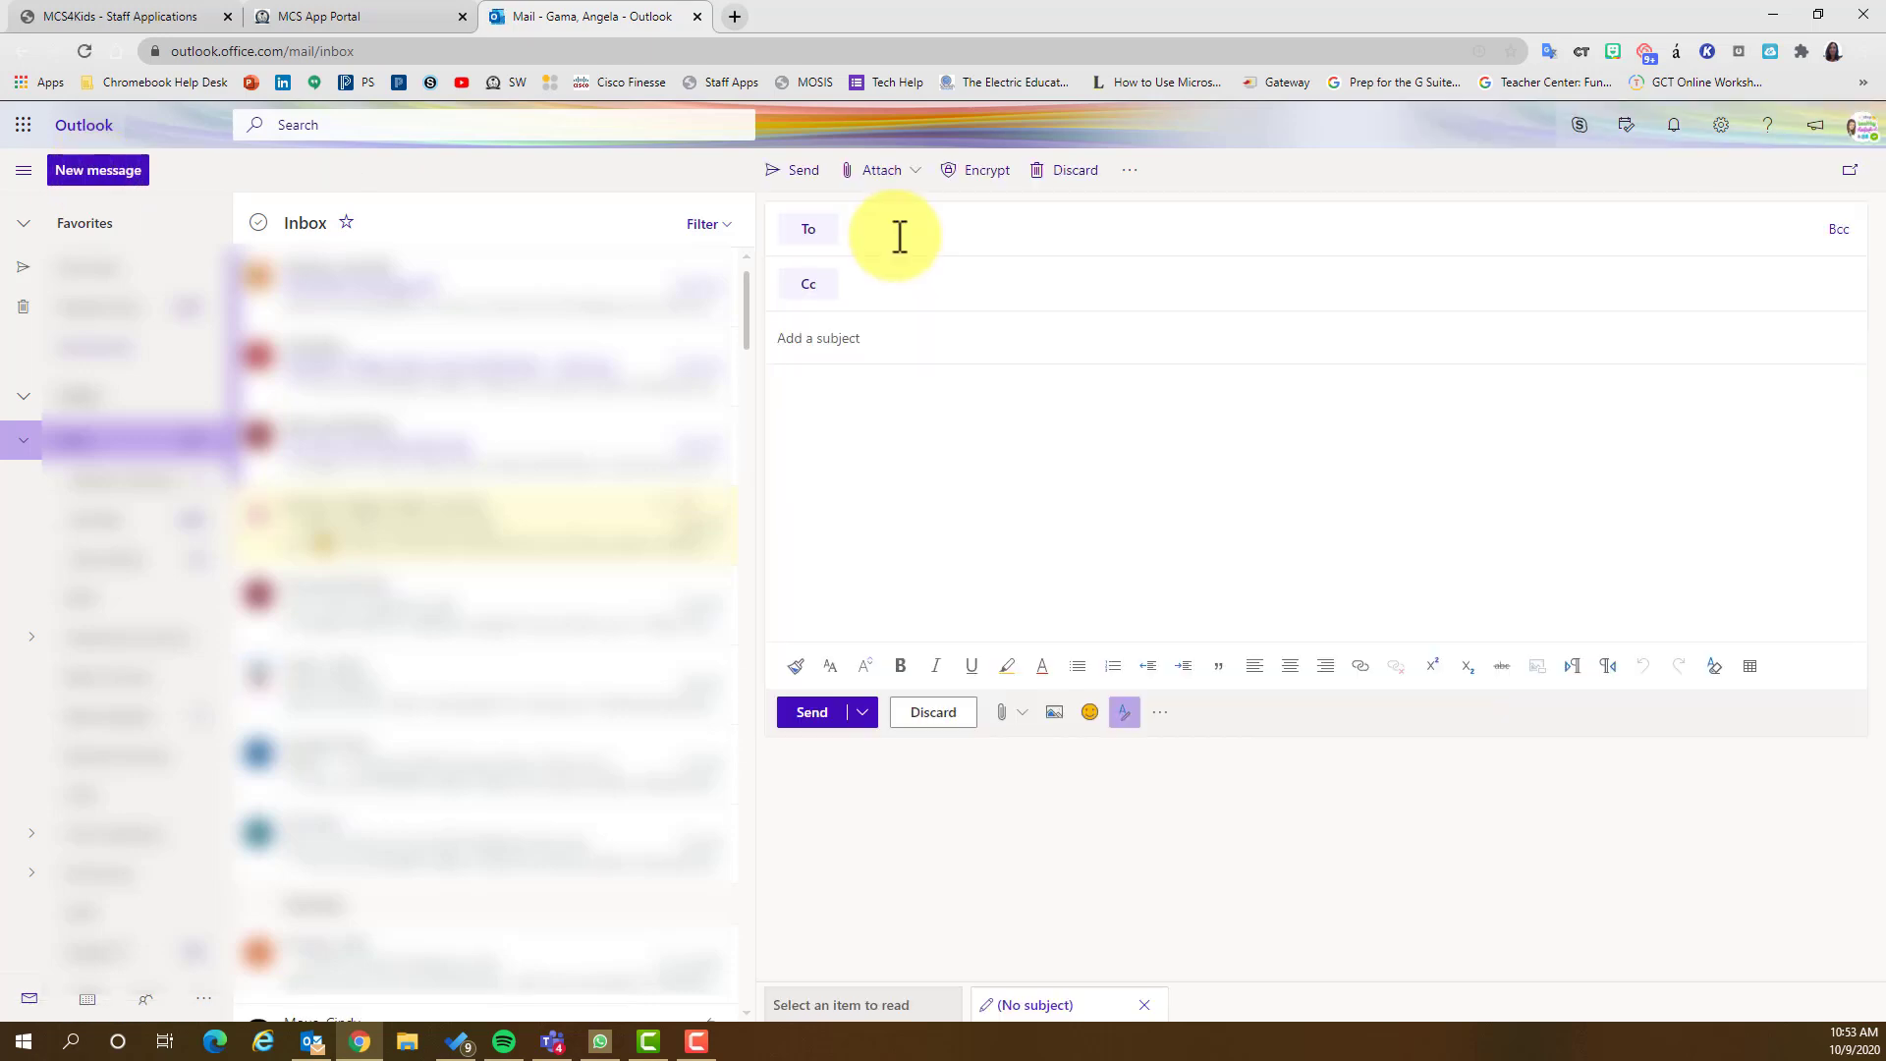
pyautogui.write('hancock')
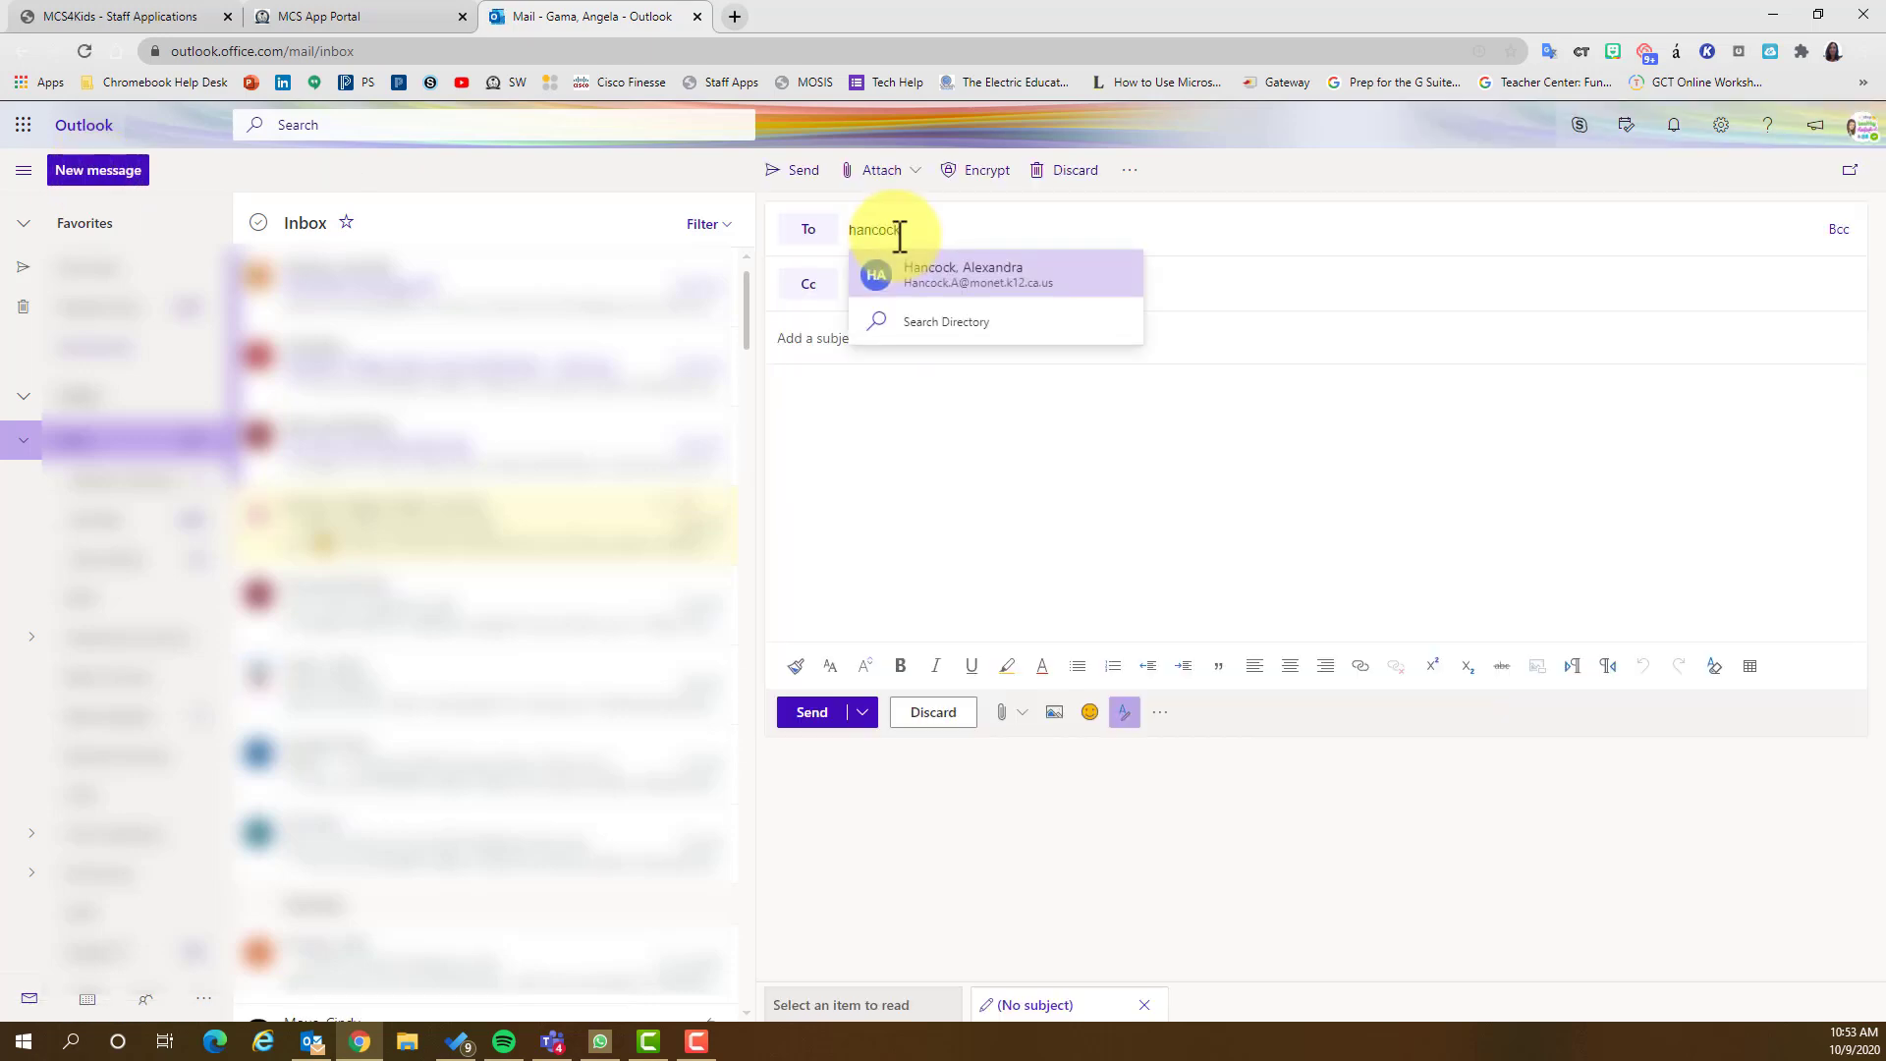
pyautogui.click(903, 282)
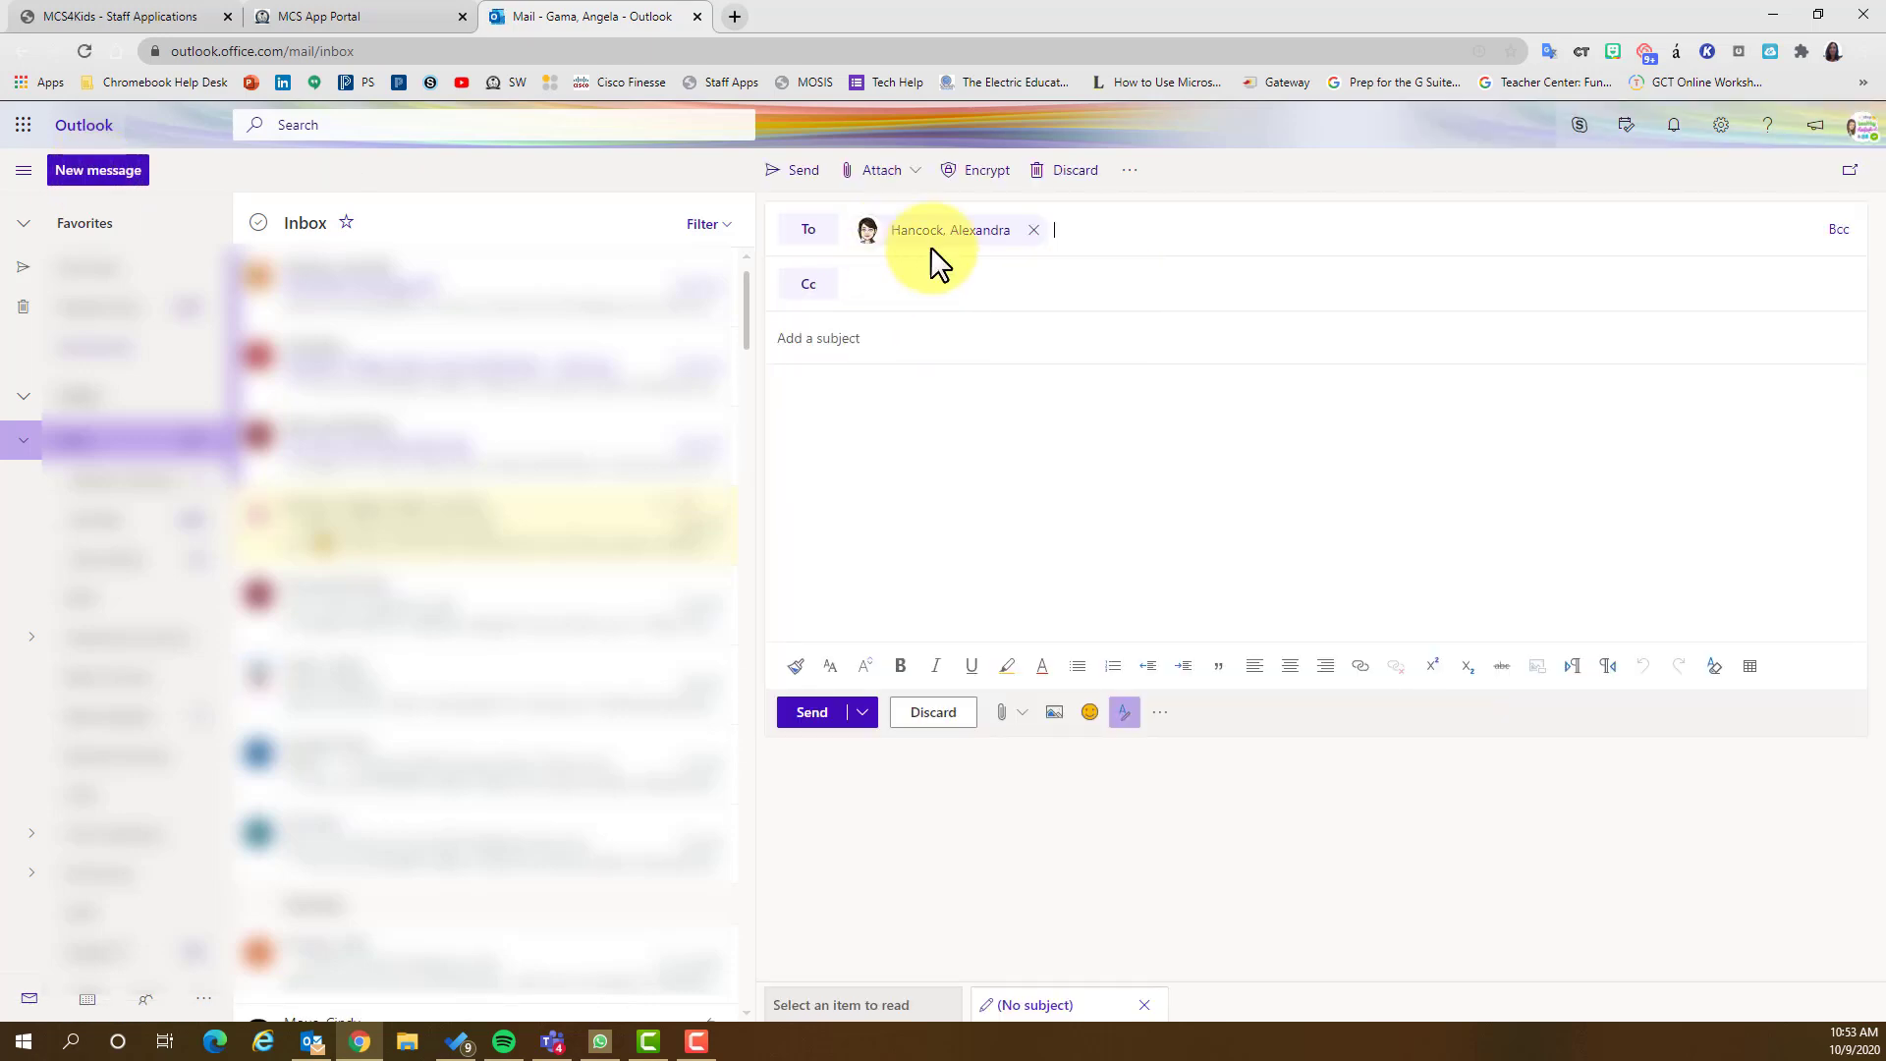
# Paste the copied Group A meeting link into the message body and set the subject to "Links for Schoology Course".
pyautogui.rightClick(788, 391)
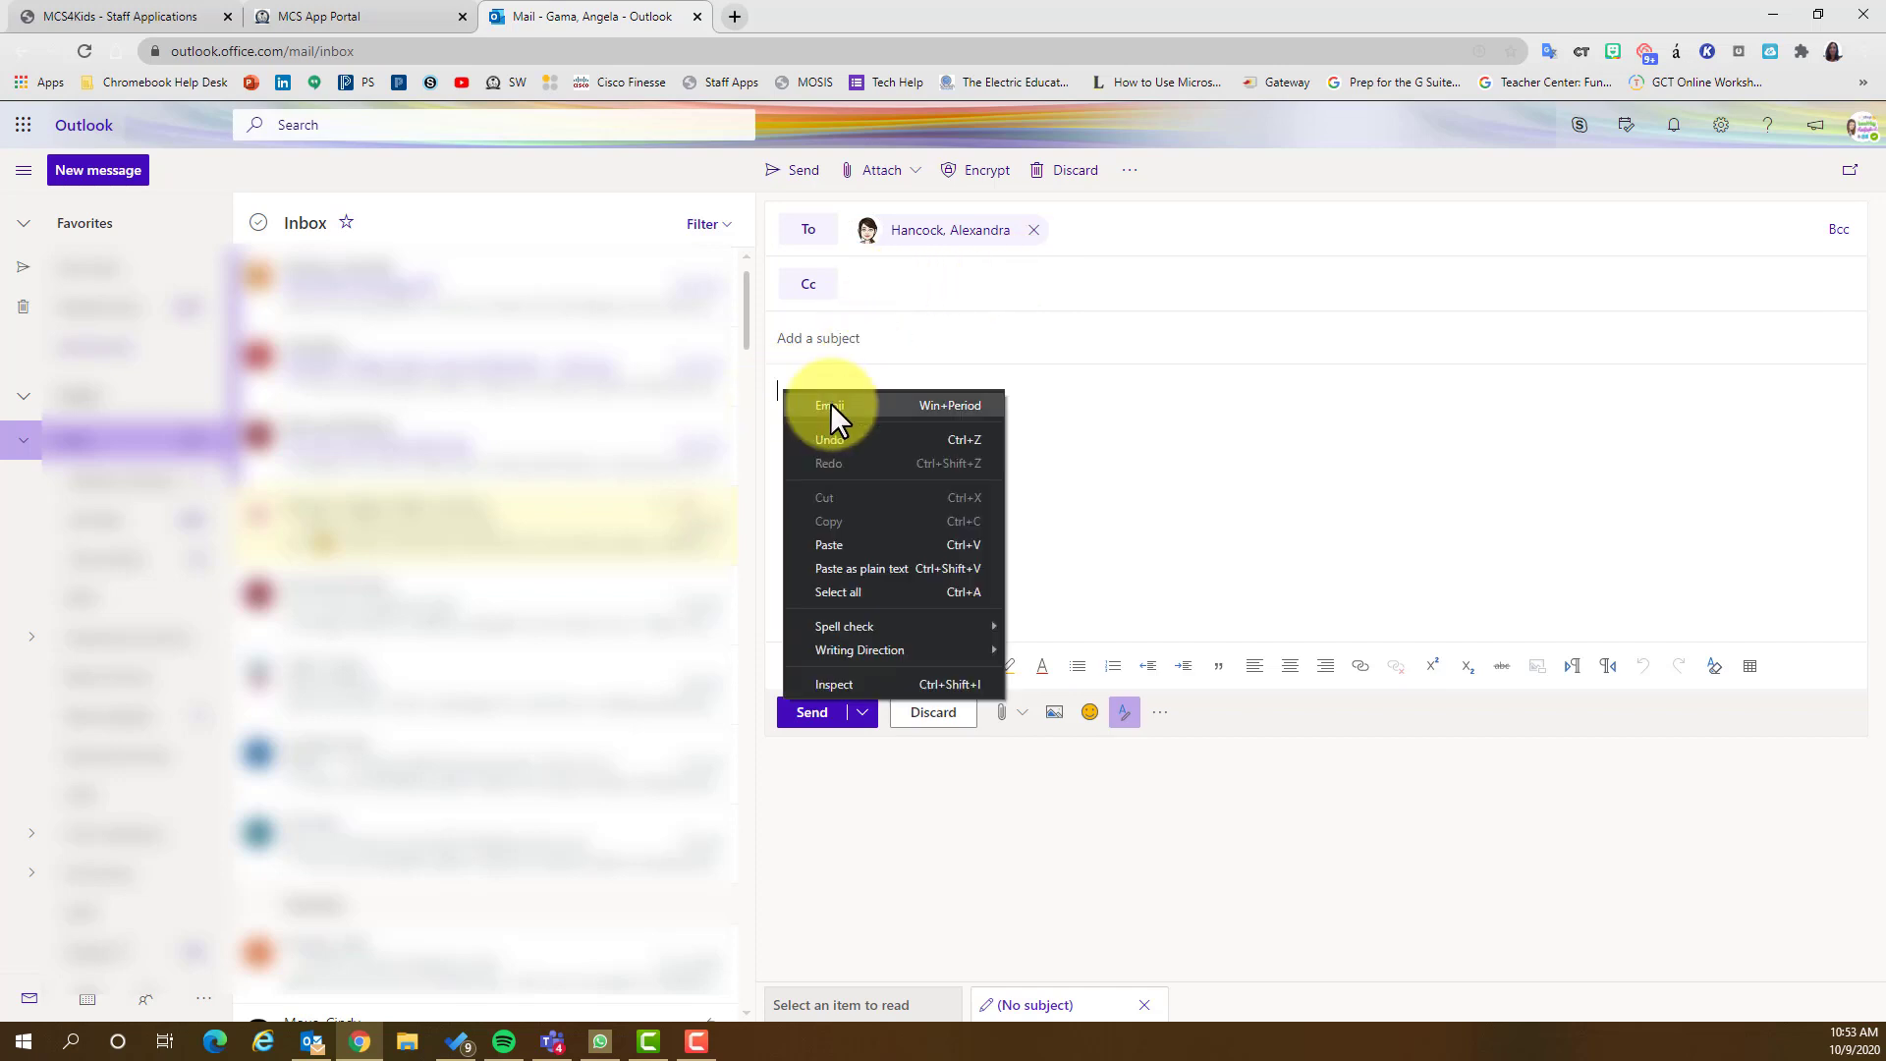
pyautogui.click(846, 545)
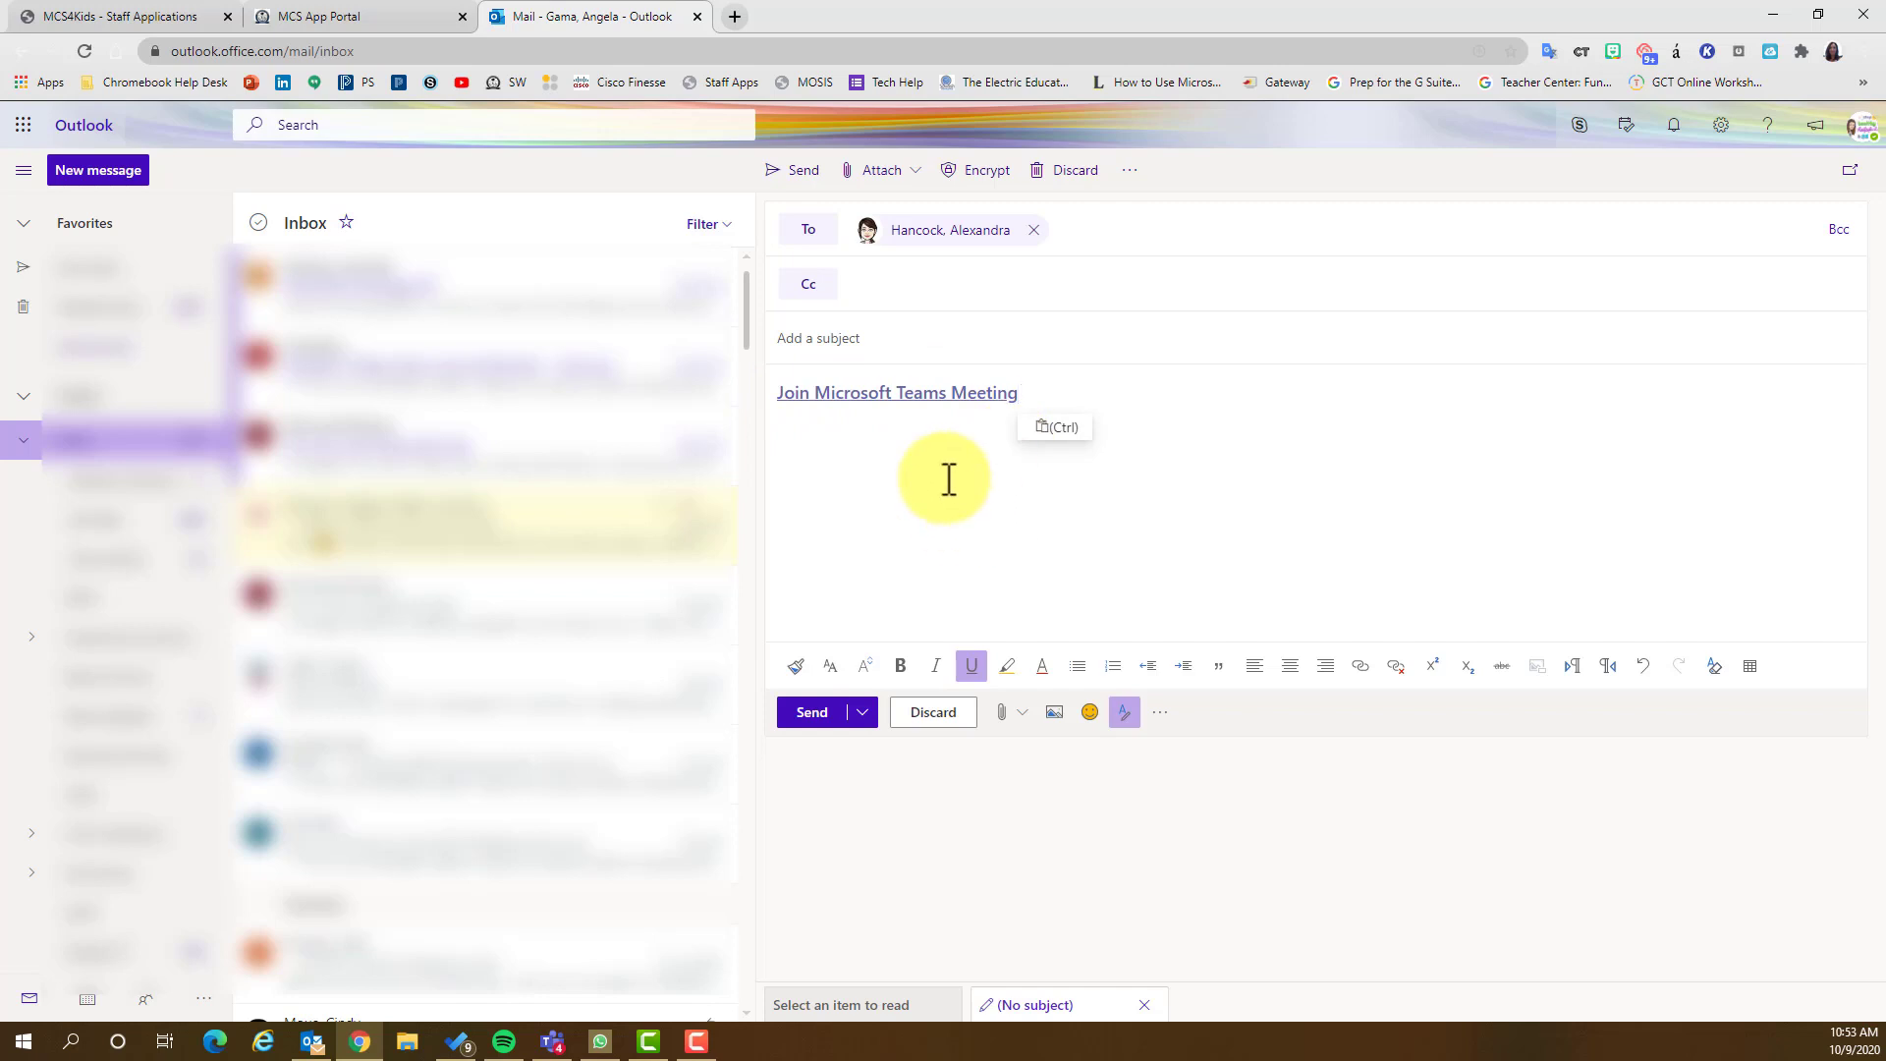
pyautogui.click(903, 343)
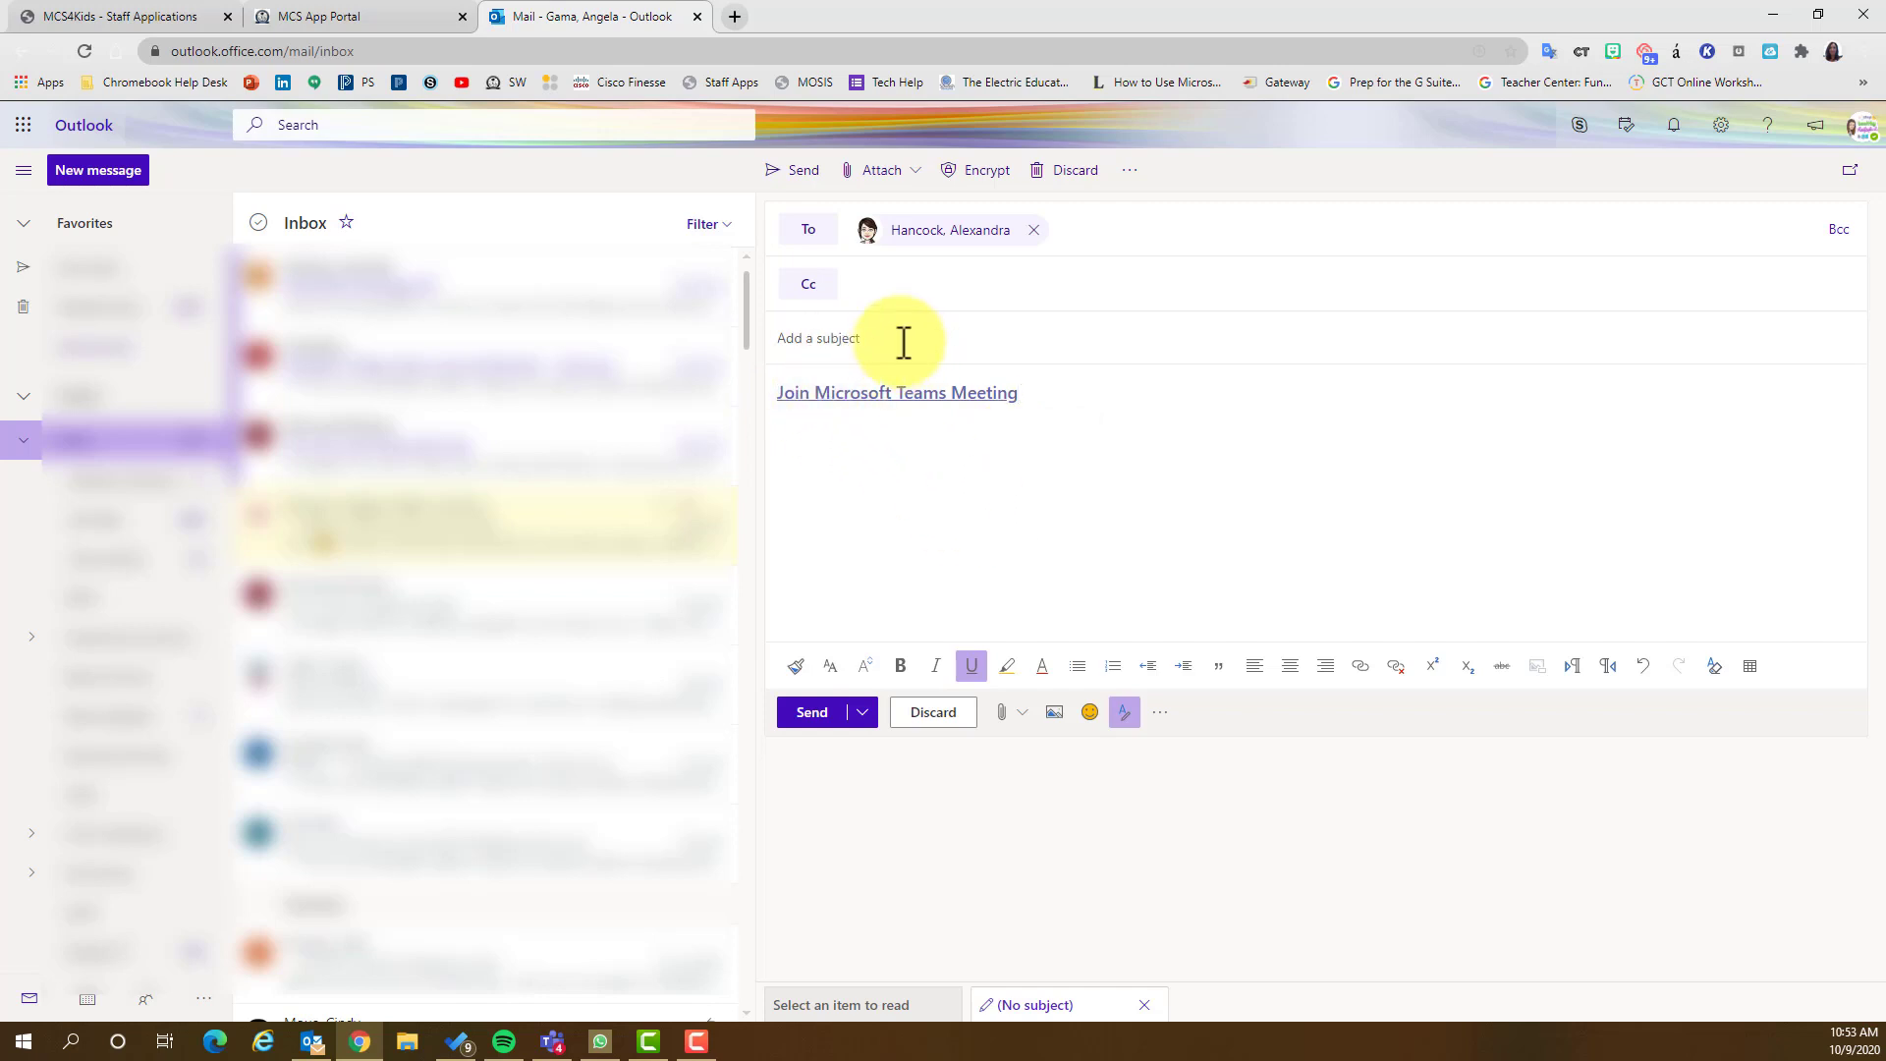
pyautogui.write('Links for Schoology Course')
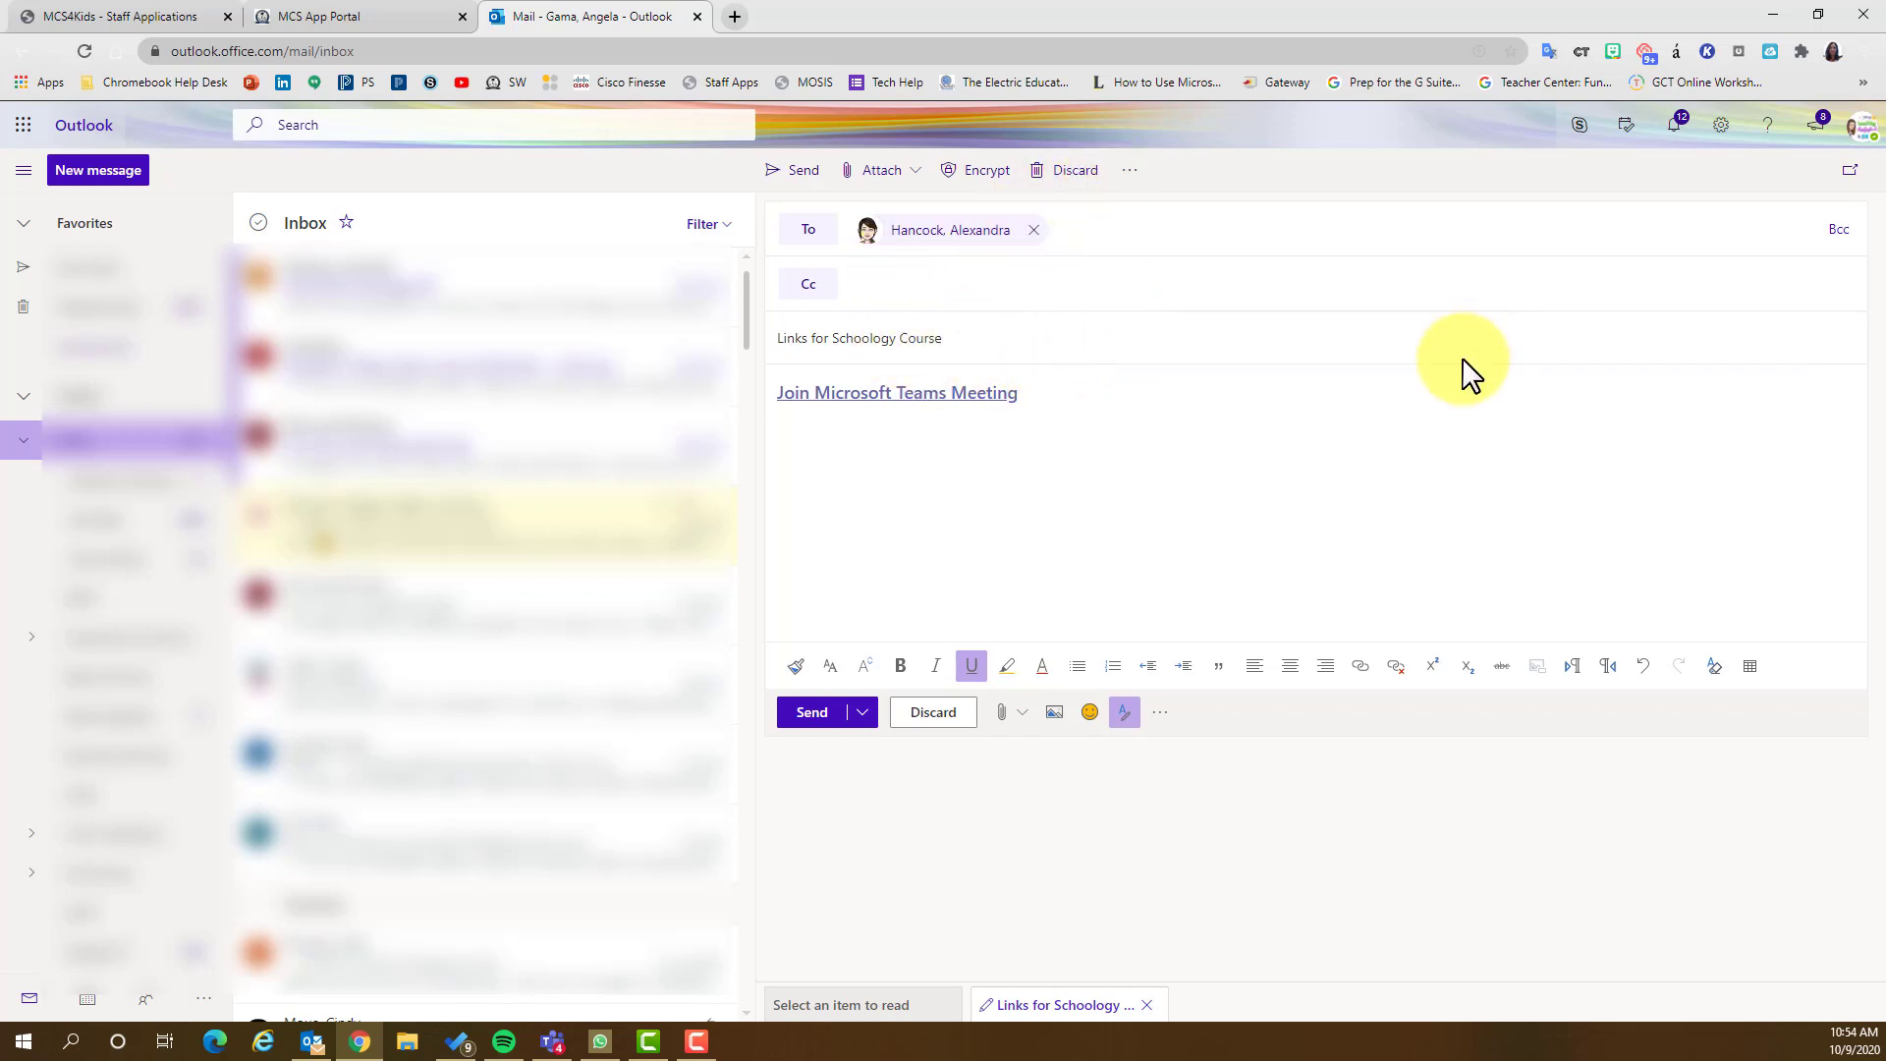
# Pop the email draft out into its own window, move it aside, and narrow it to free space for the calendar.
pyautogui.click(1851, 173)
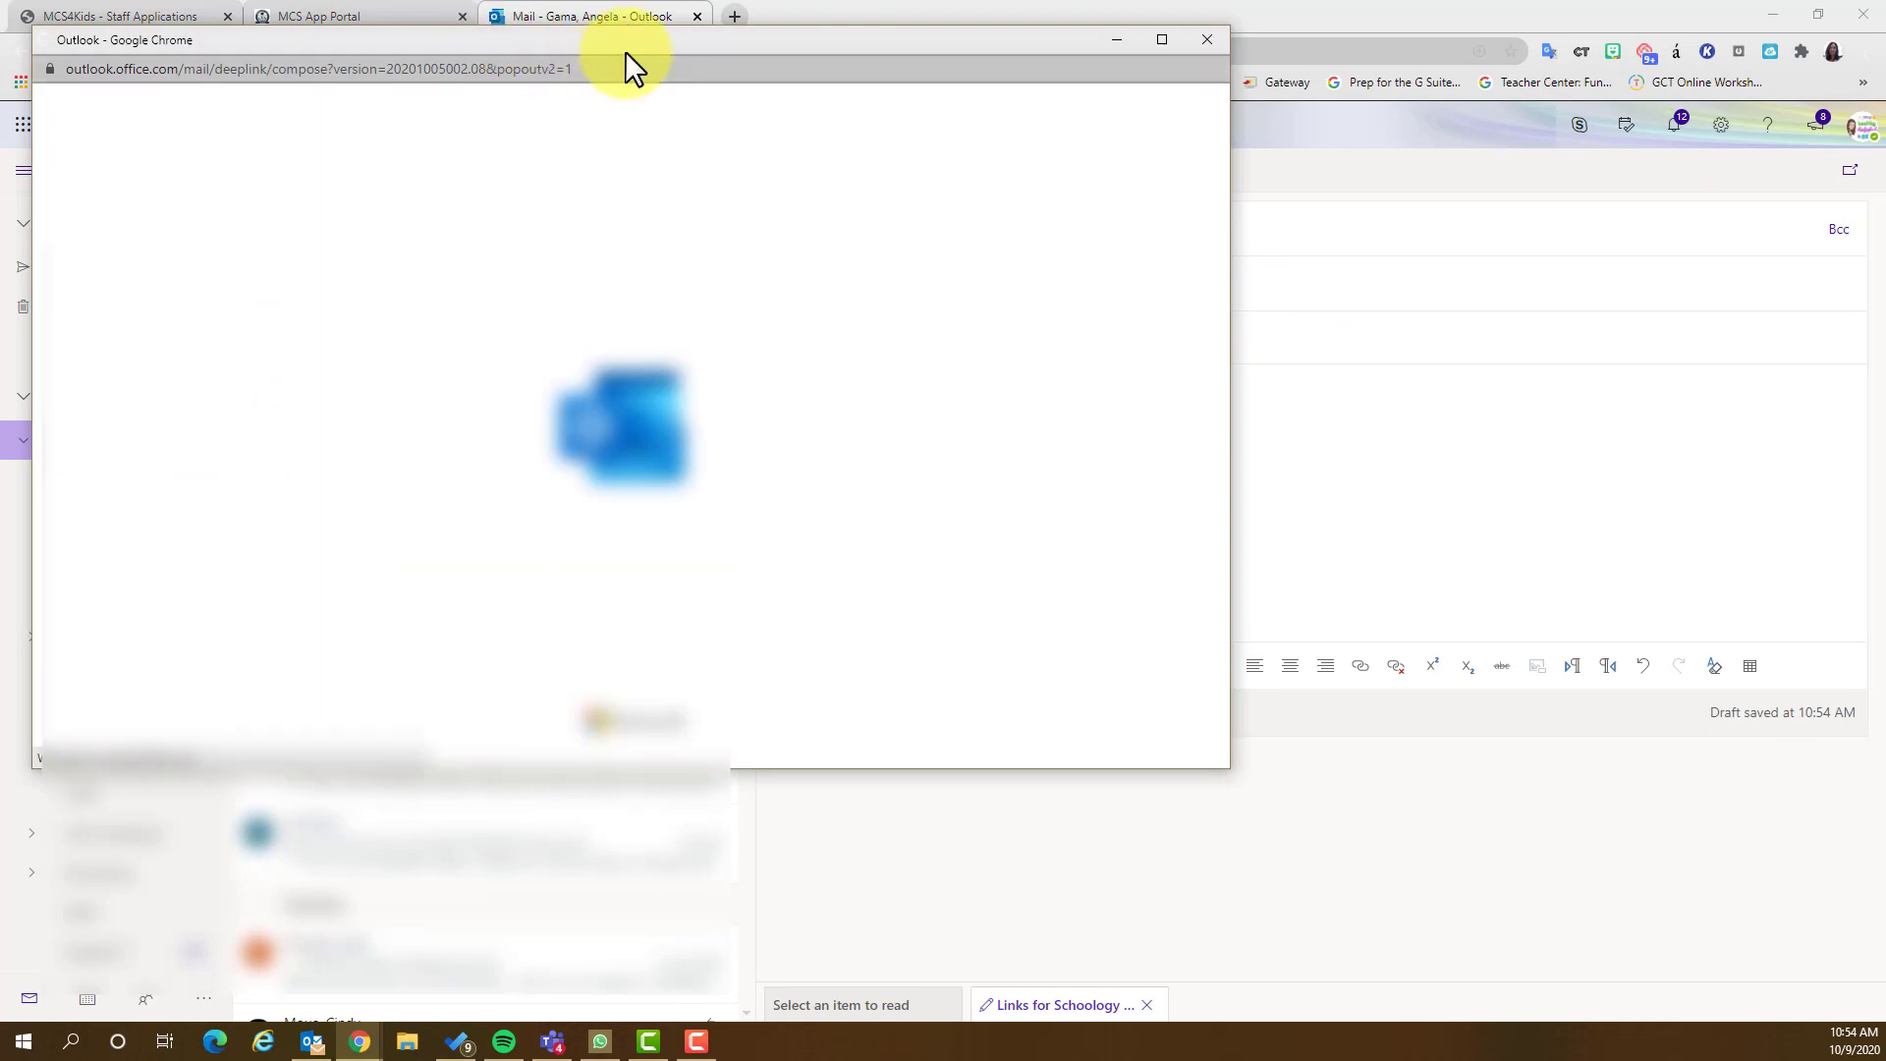
pyautogui.moveTo(635, 41); pyautogui.dragTo(1204, 149)
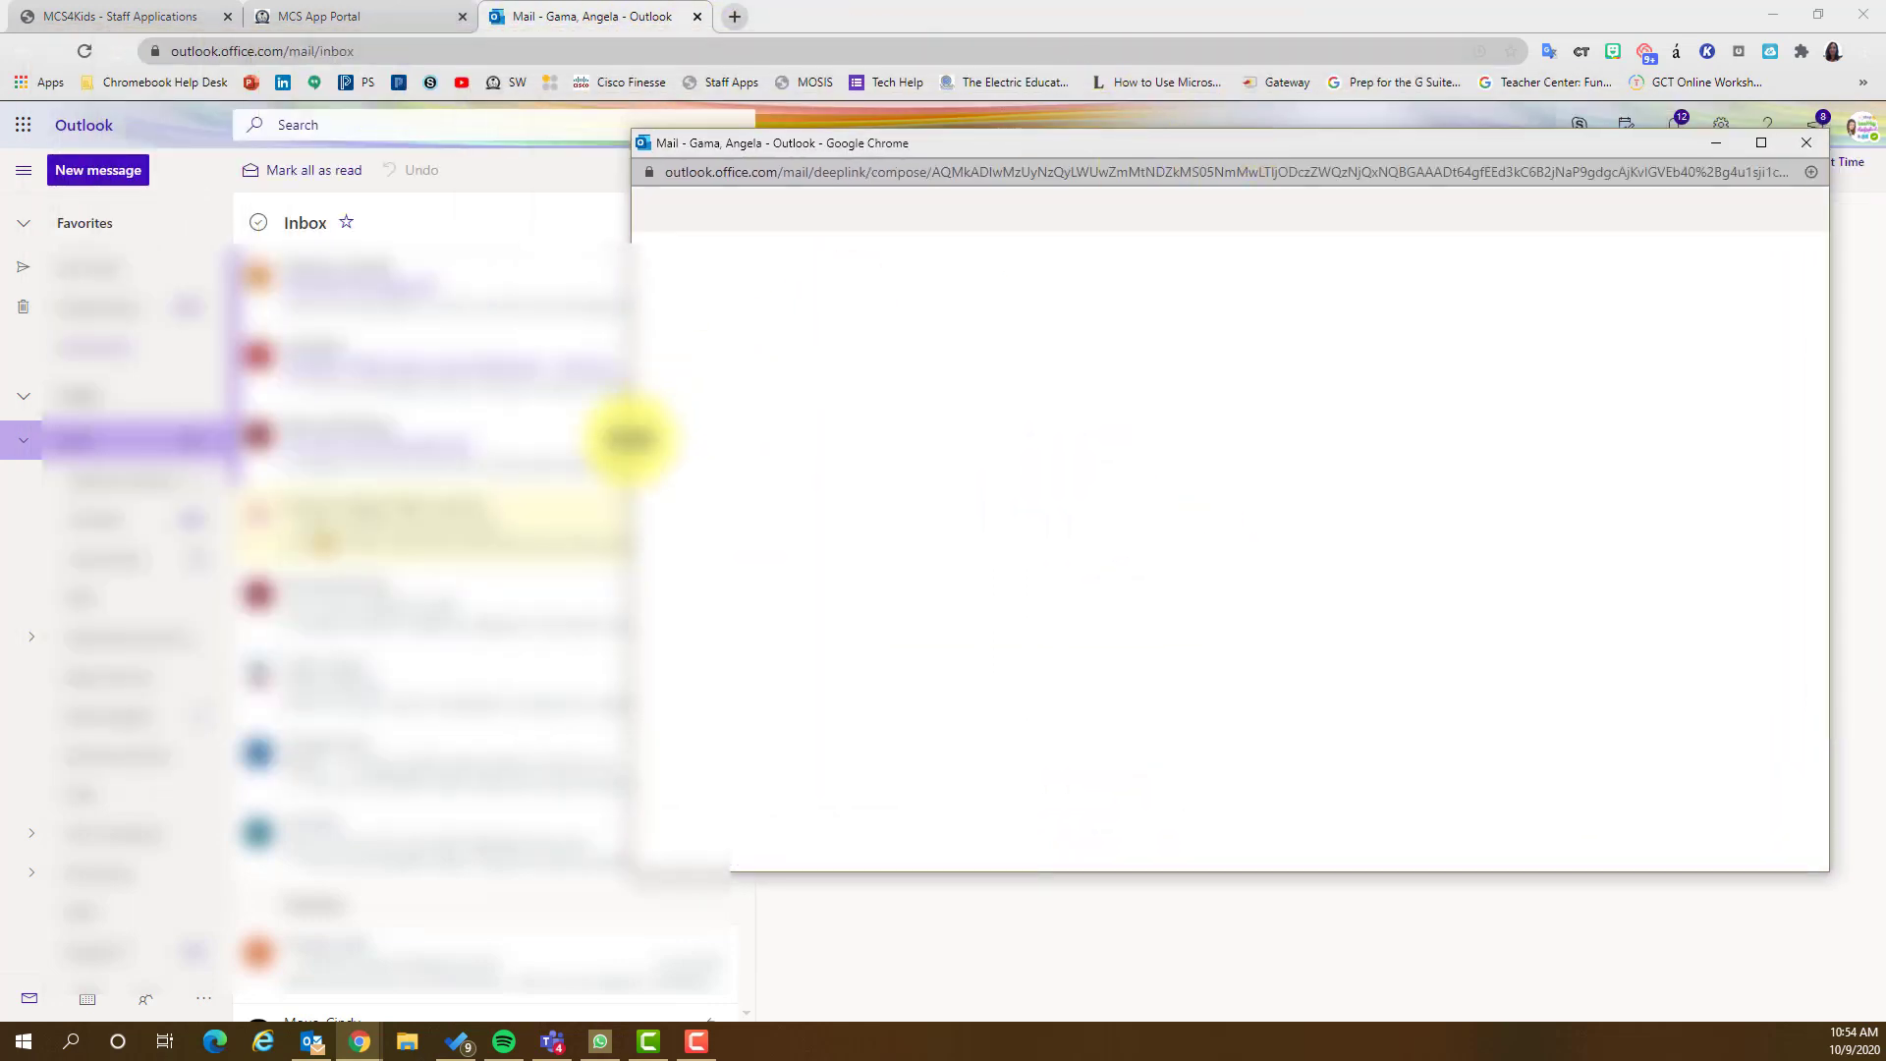
pyautogui.moveTo(630, 444); pyautogui.dragTo(904, 462)
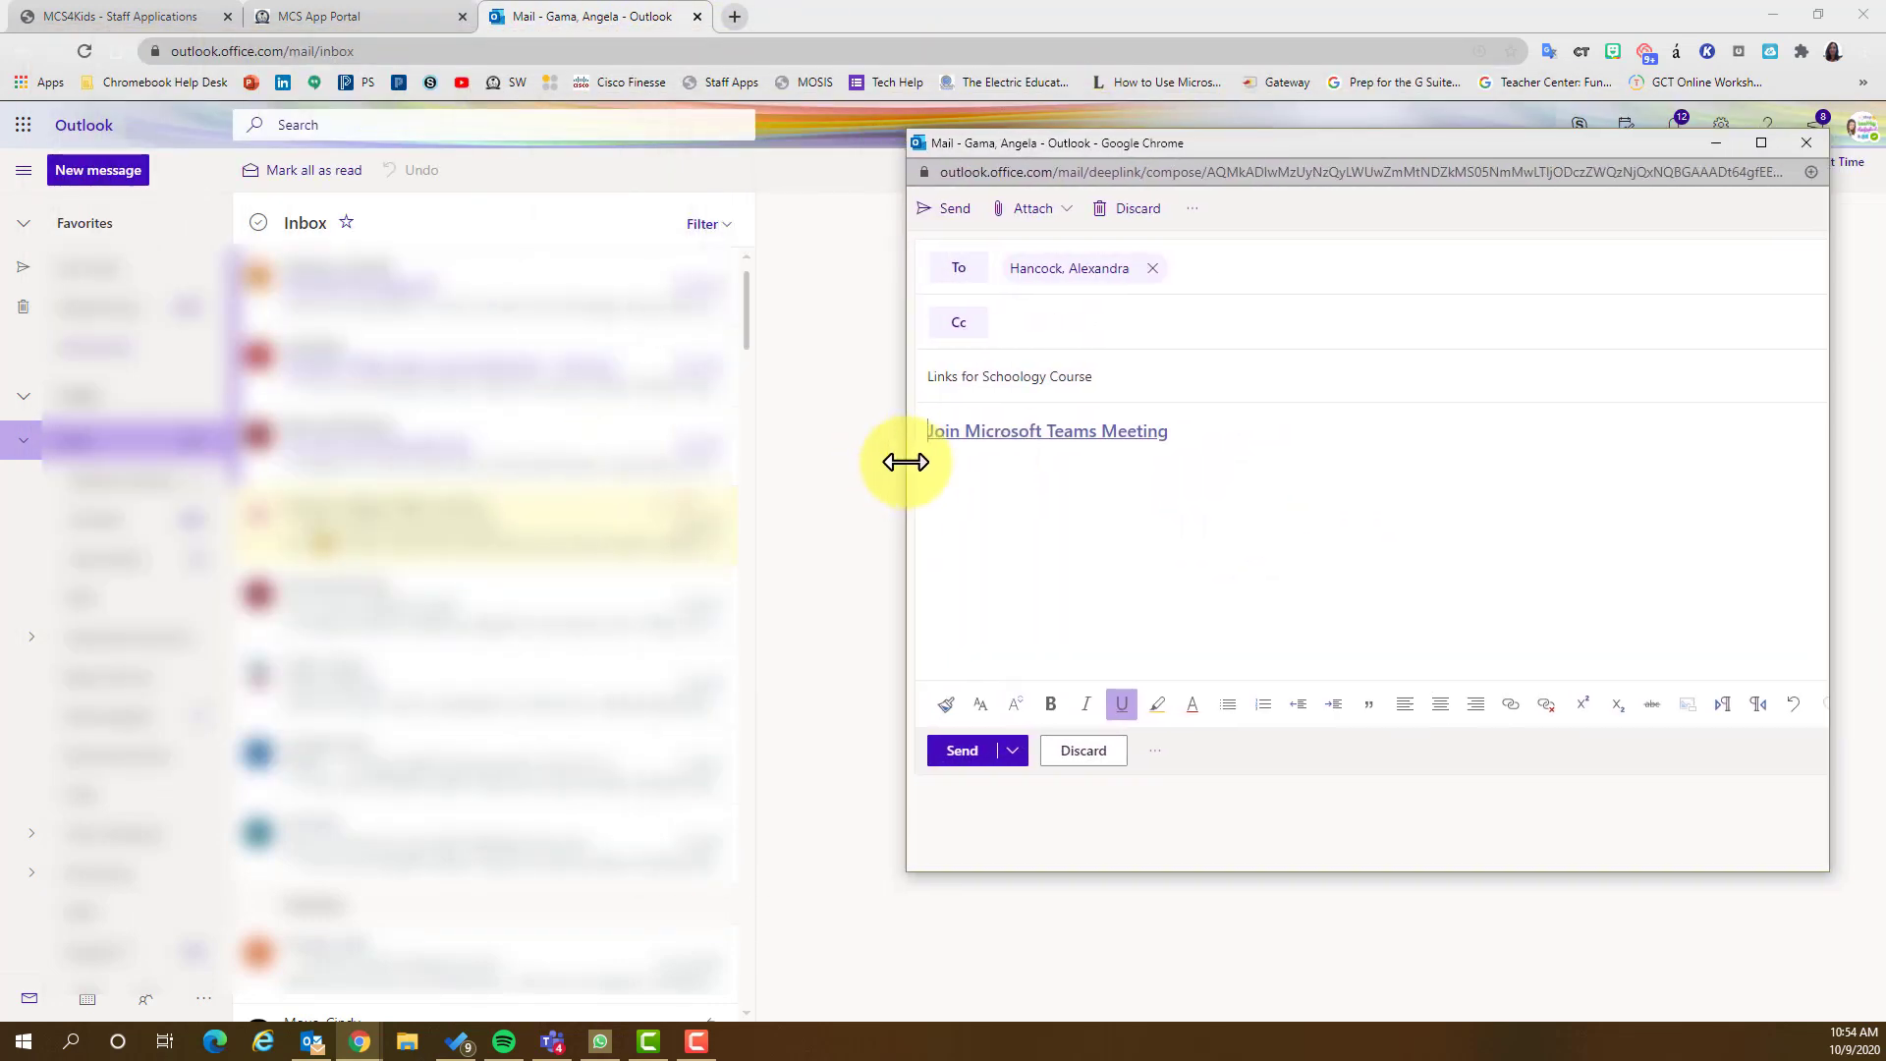
# Return the main Outlook window to the calendar, restore it to a smaller size, and place it beside the email draft.
pyautogui.click(88, 998)
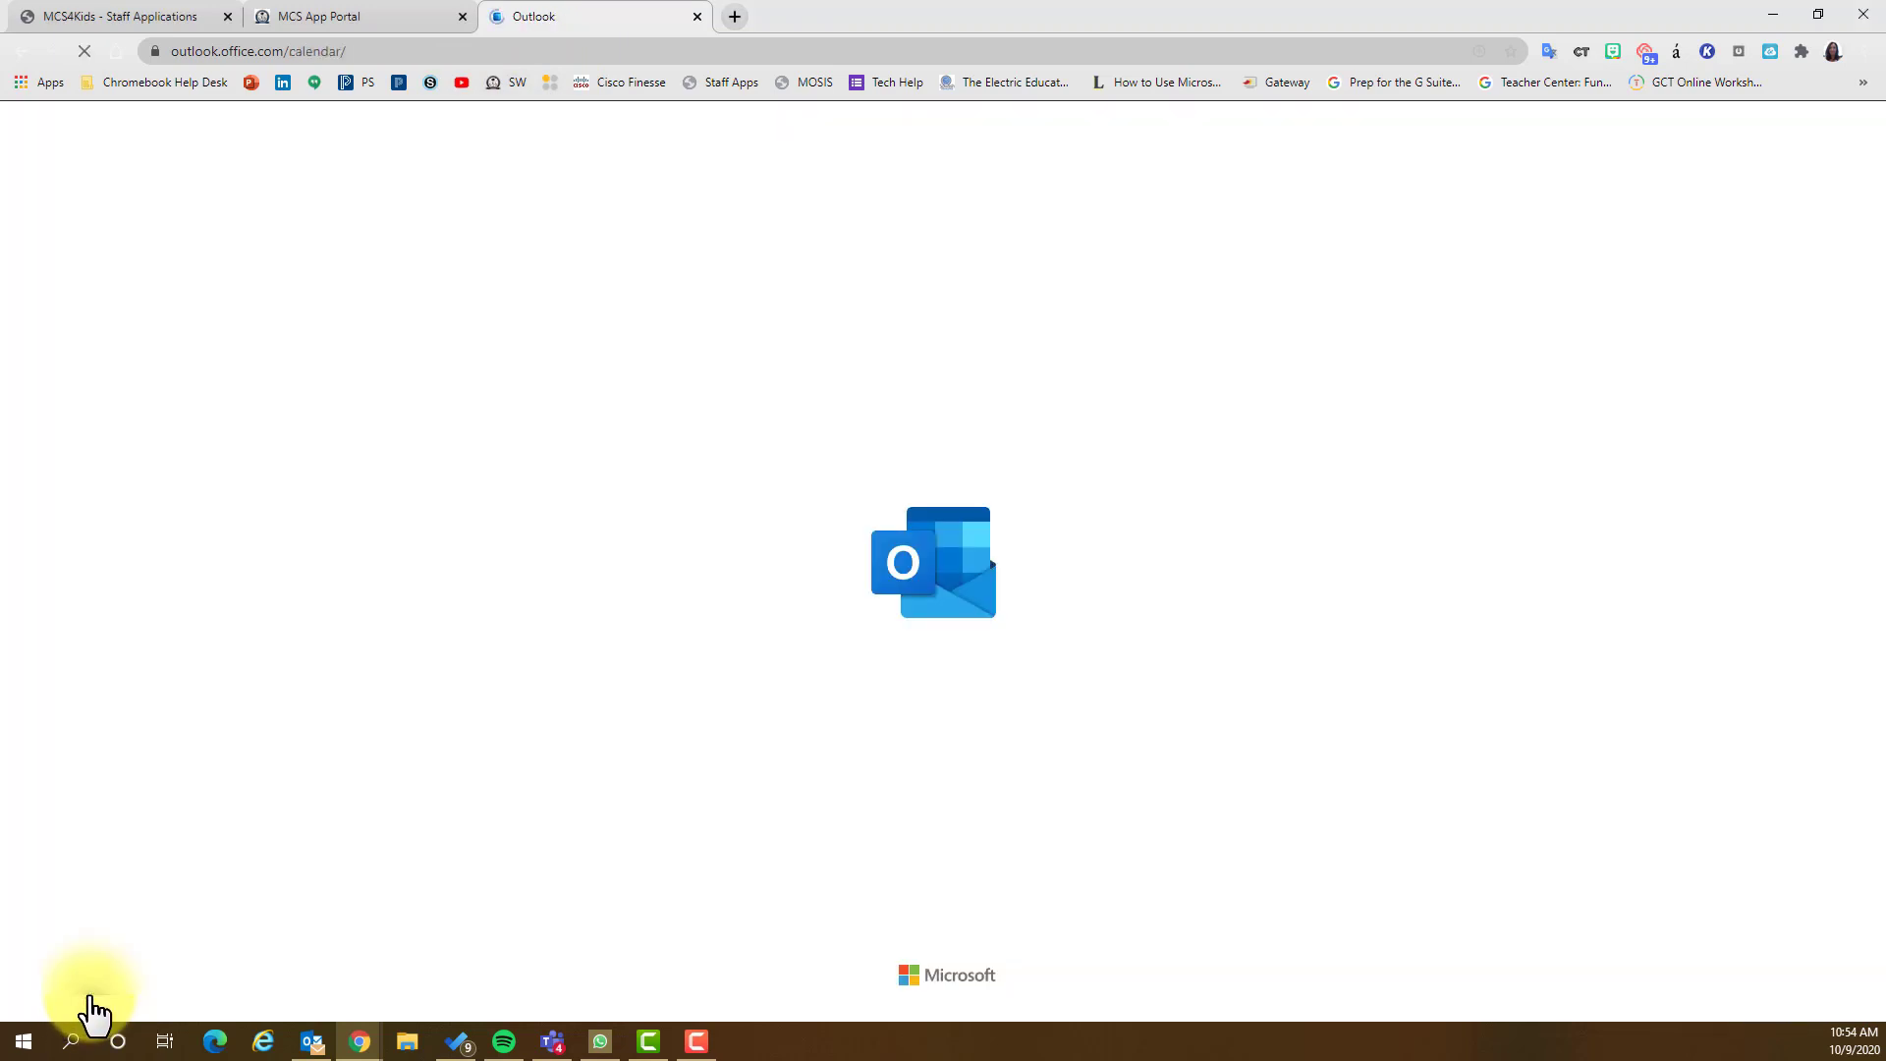
pyautogui.click(1817, 15)
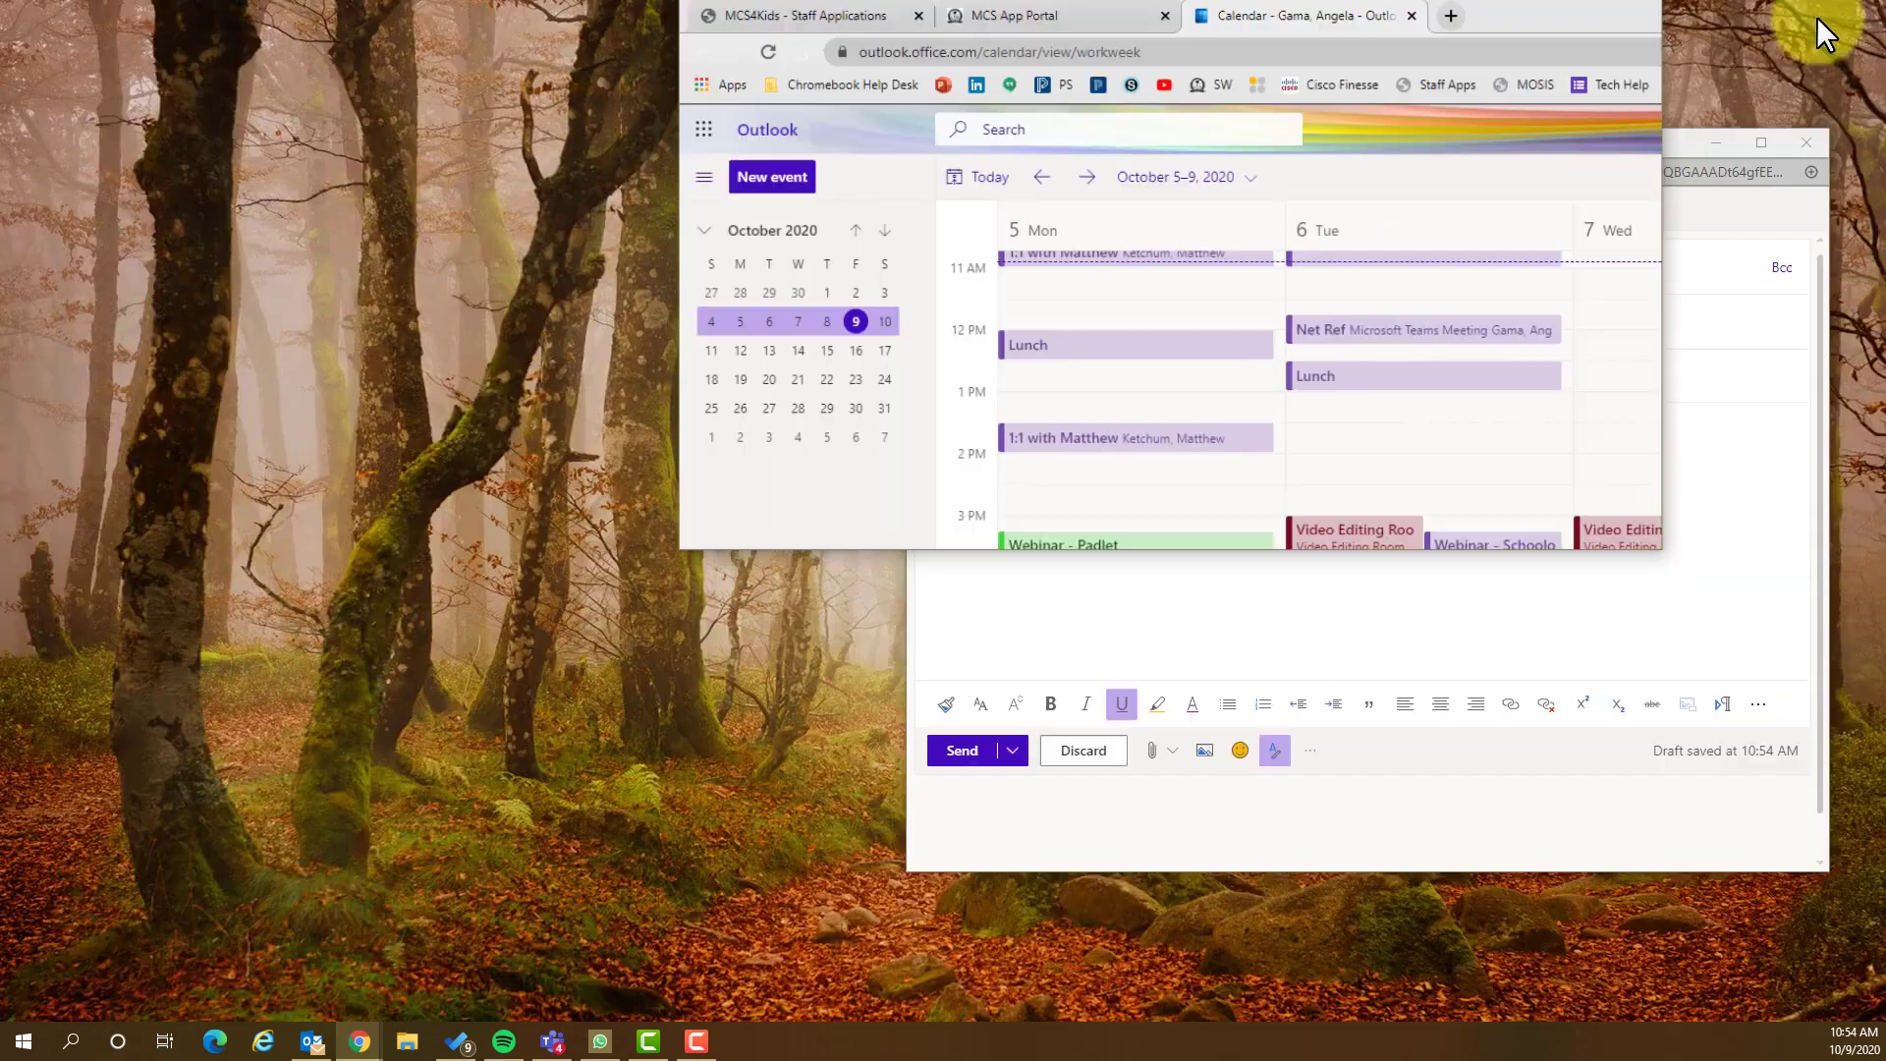
pyautogui.moveTo(1521, 48); pyautogui.dragTo(757, 226)
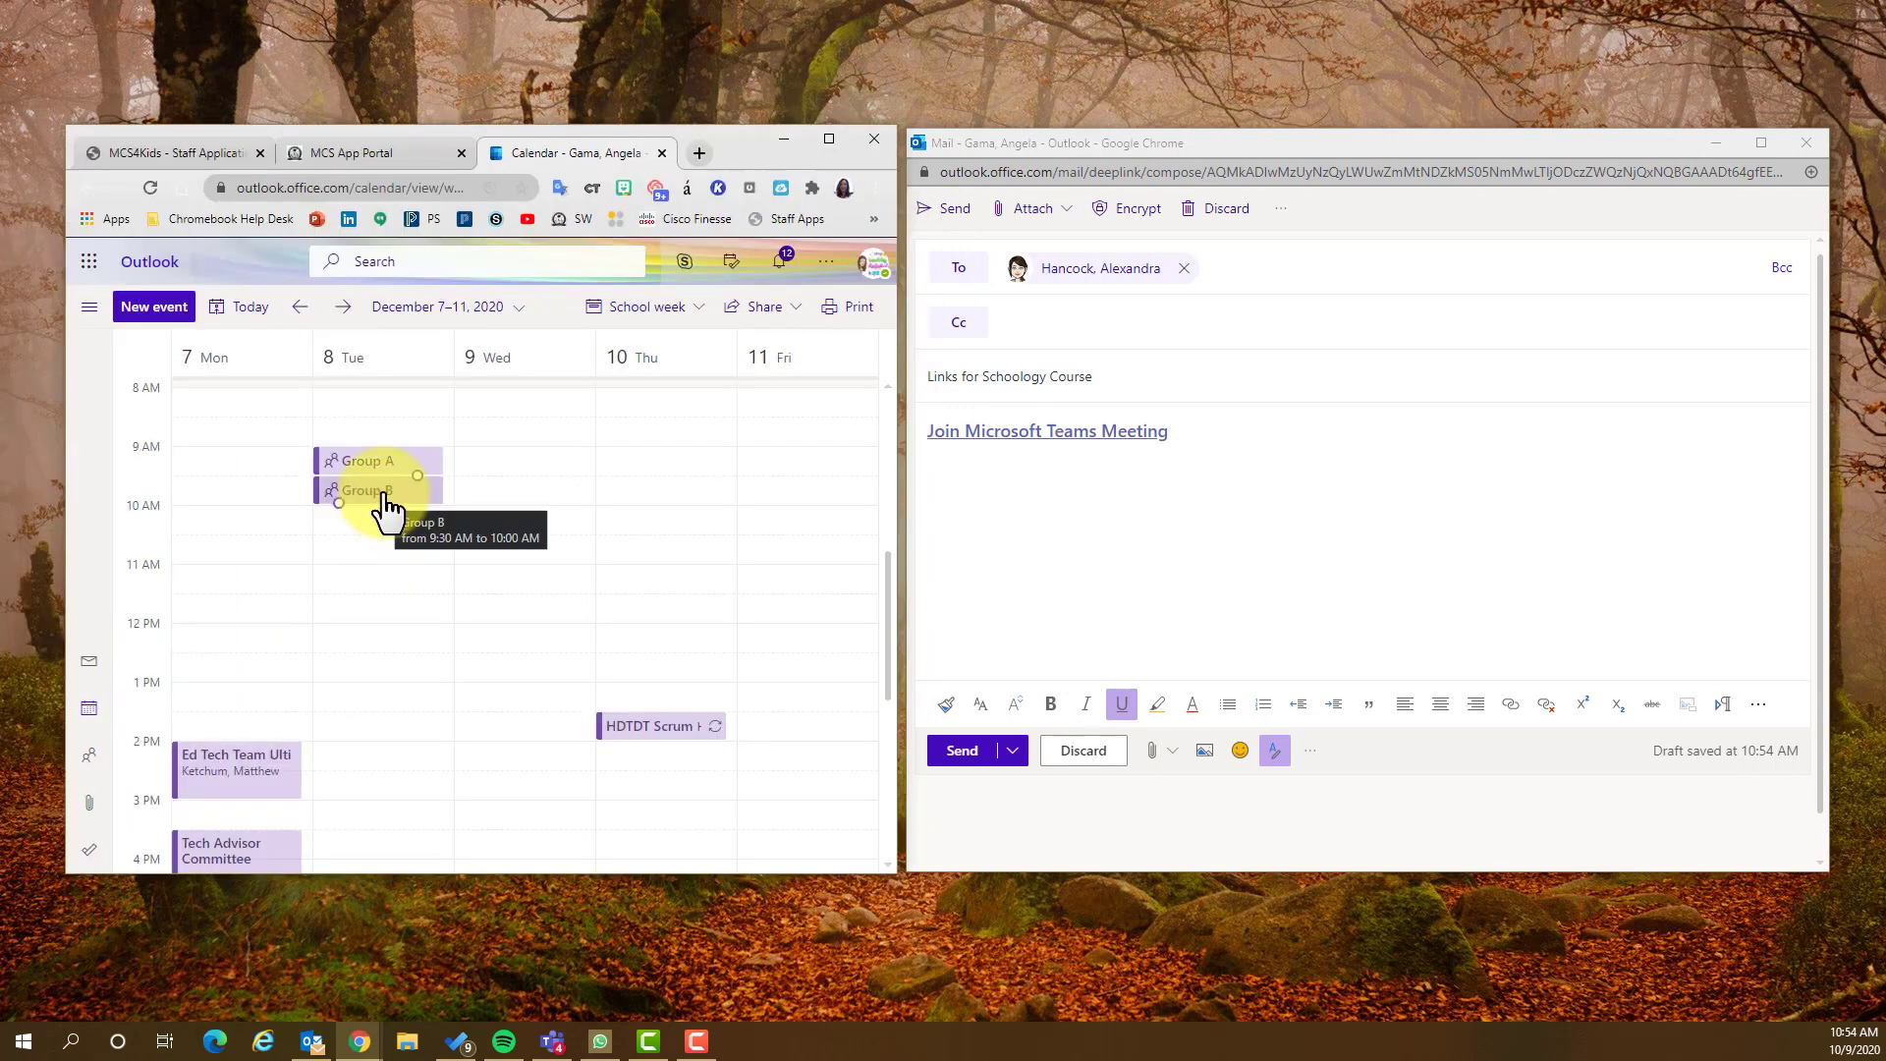
# Copy the Teams join link from the Group B calendar event and paste it below the first link in the email draft.
pyautogui.doubleClick(386, 497)
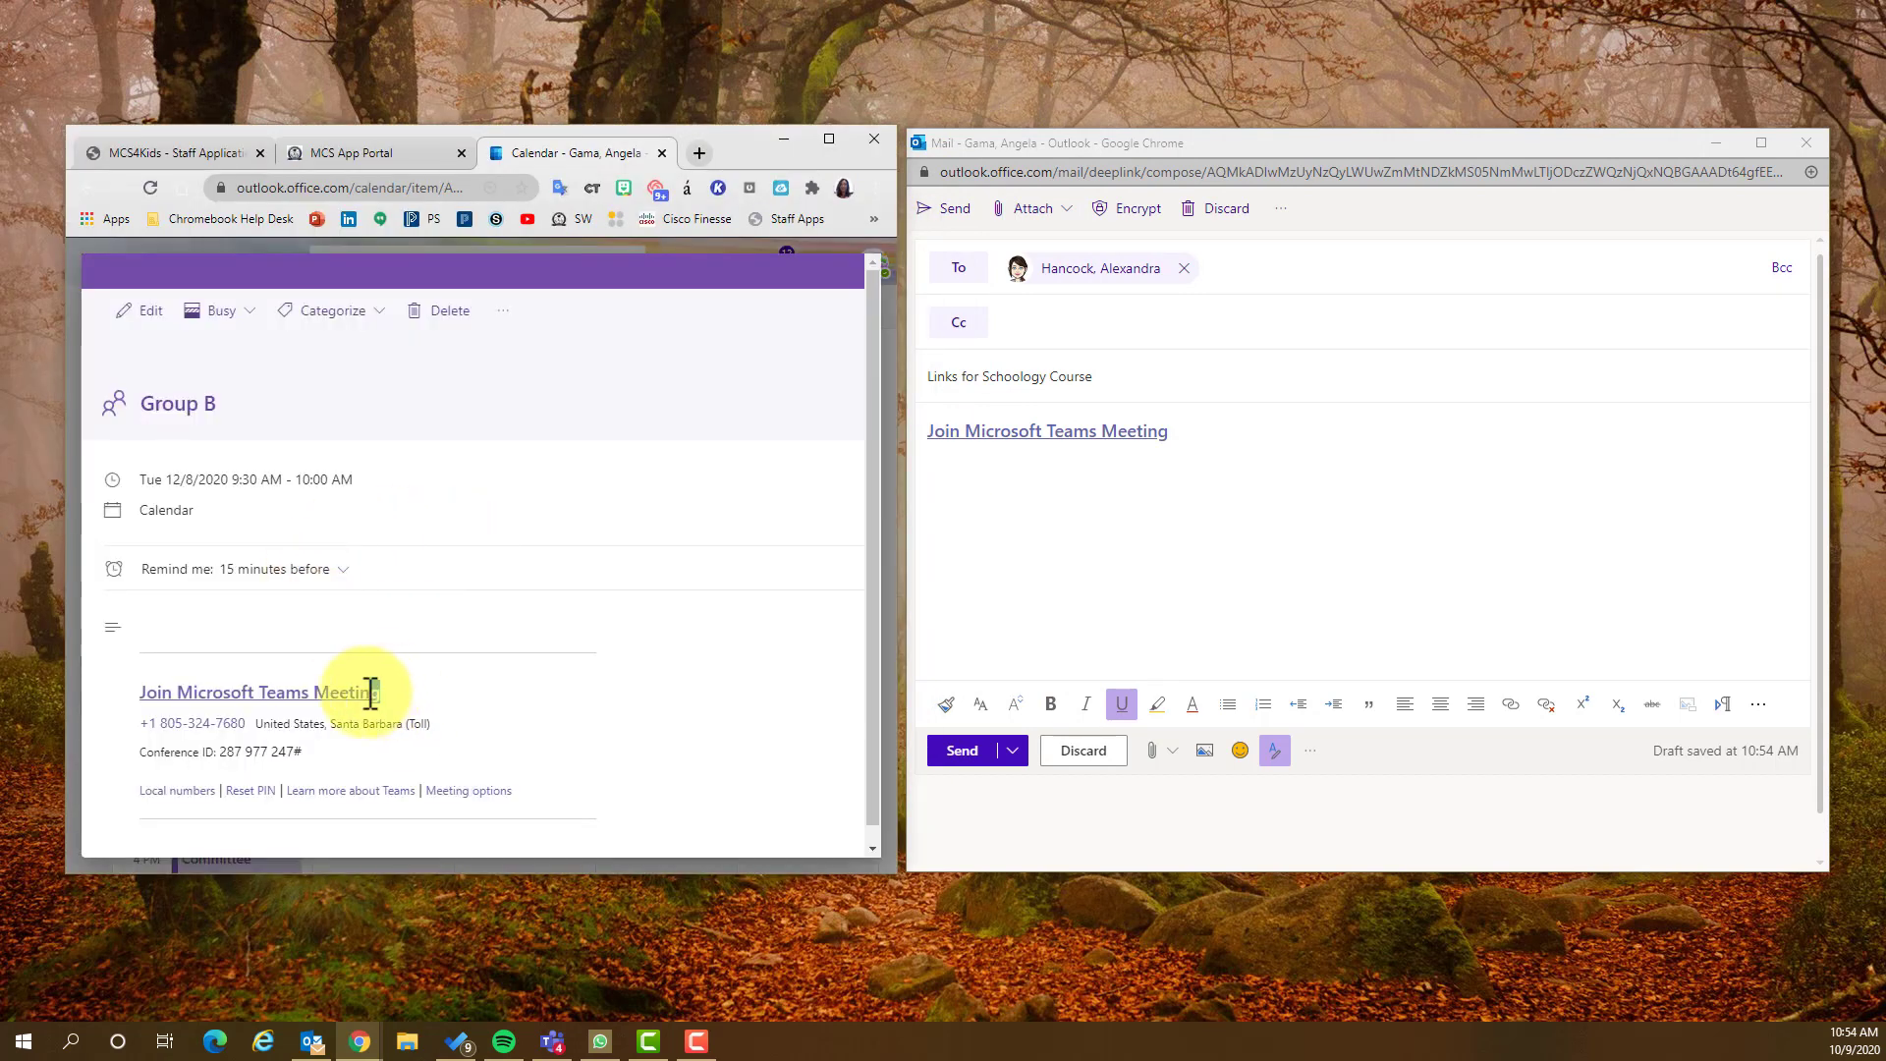
pyautogui.moveTo(385, 694); pyautogui.dragTo(156, 707)
pyautogui.rightClick(201, 705)
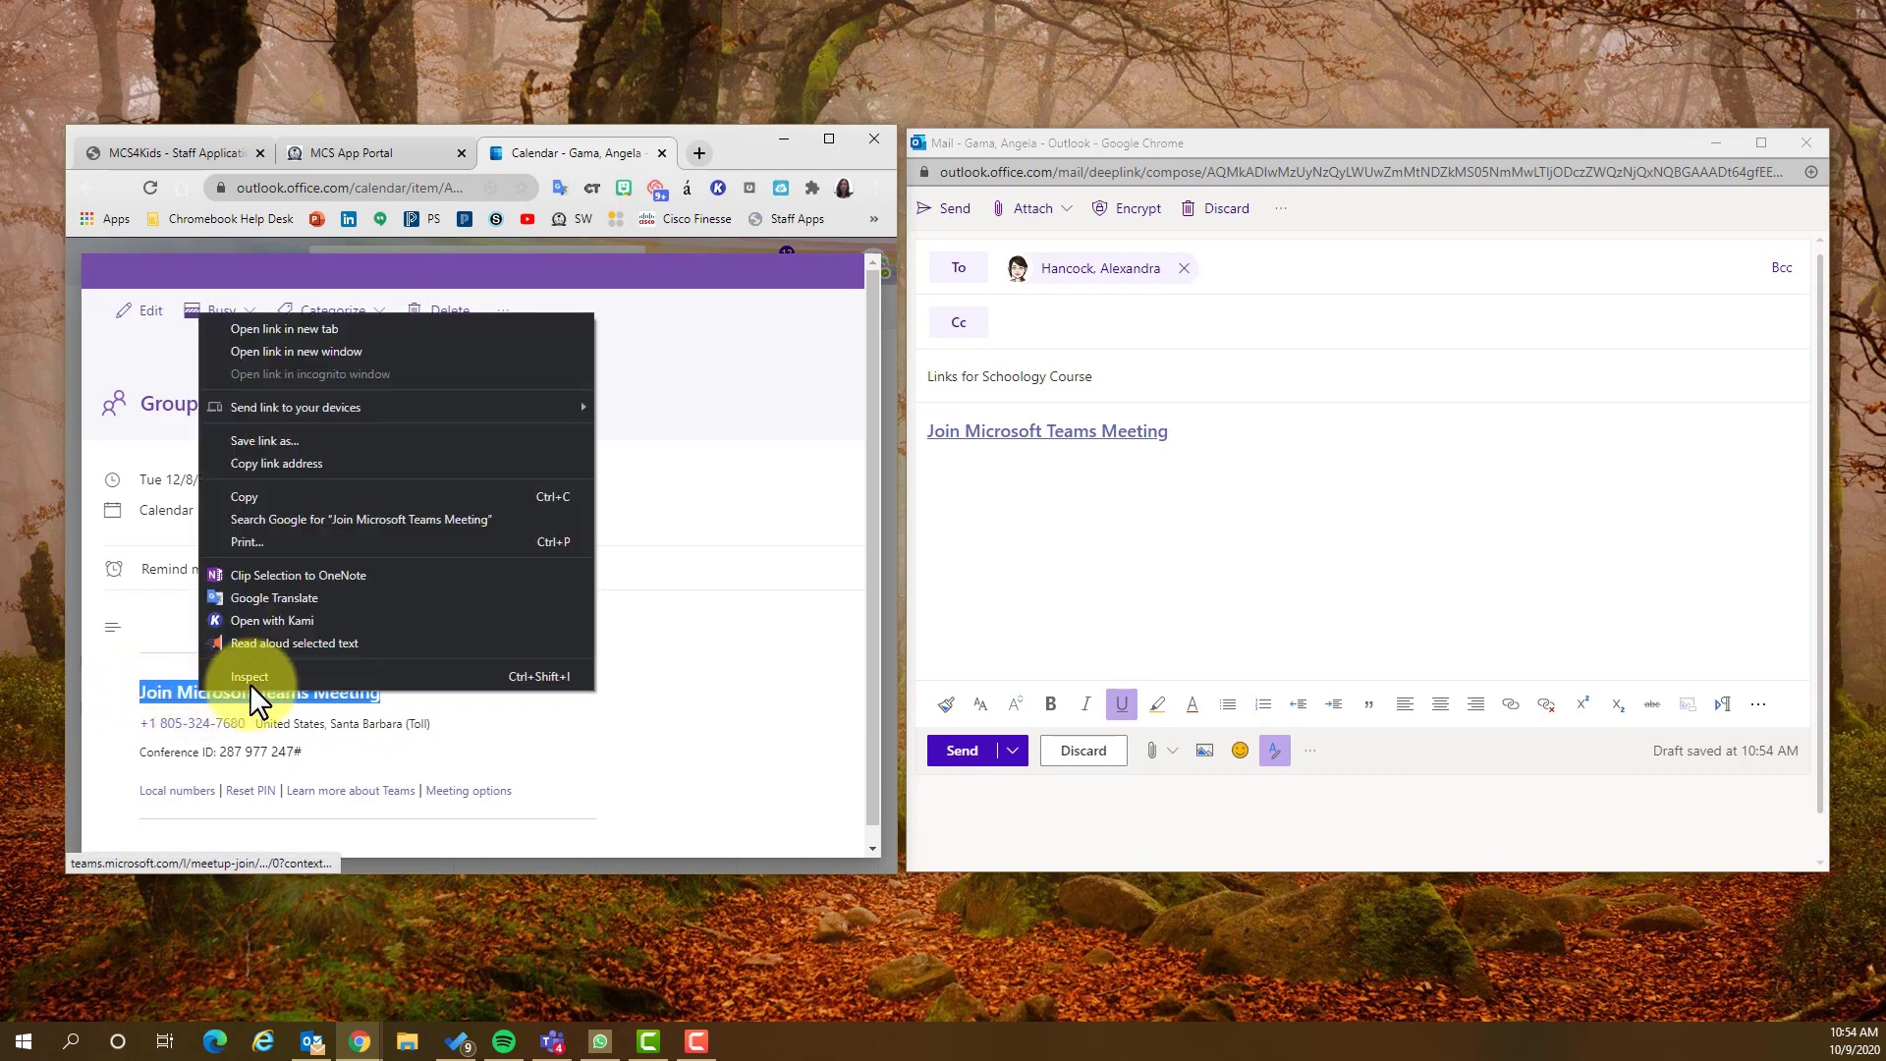
pyautogui.click(257, 497)
pyautogui.click(1216, 459)
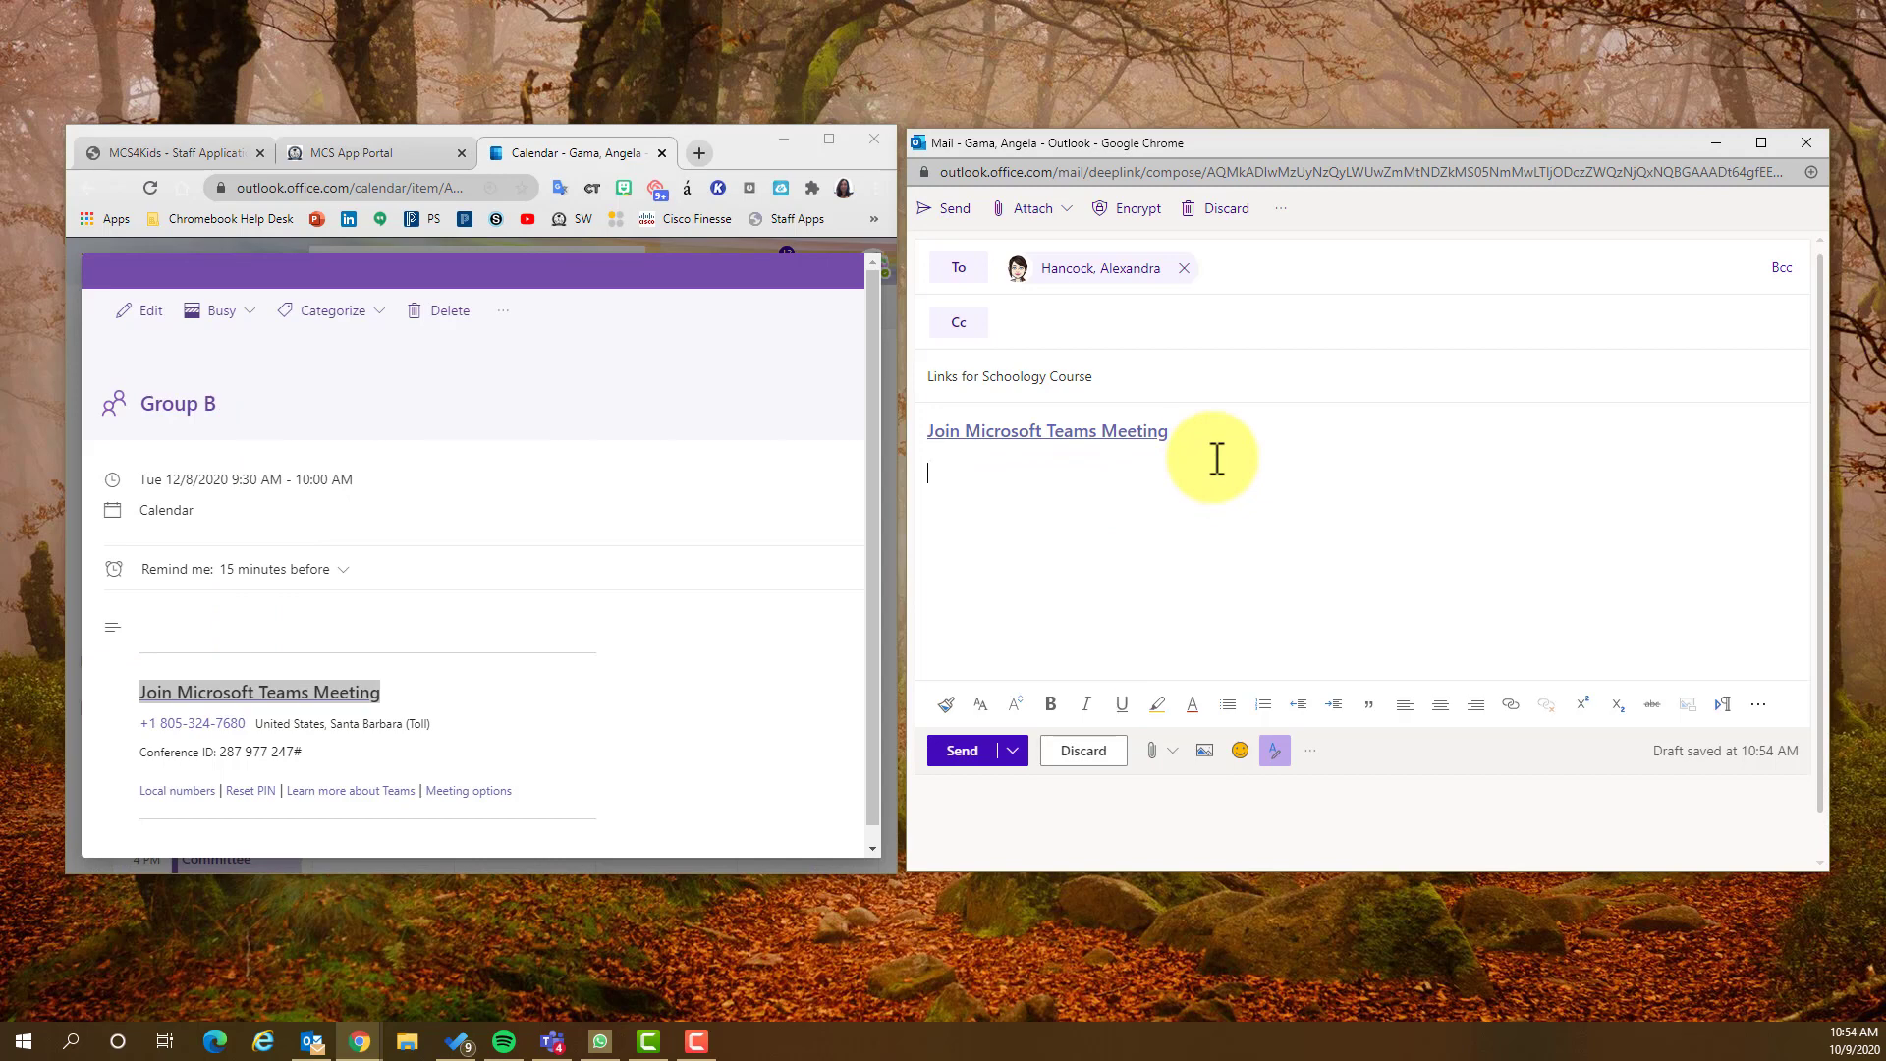
pyautogui.rightClick(934, 473)
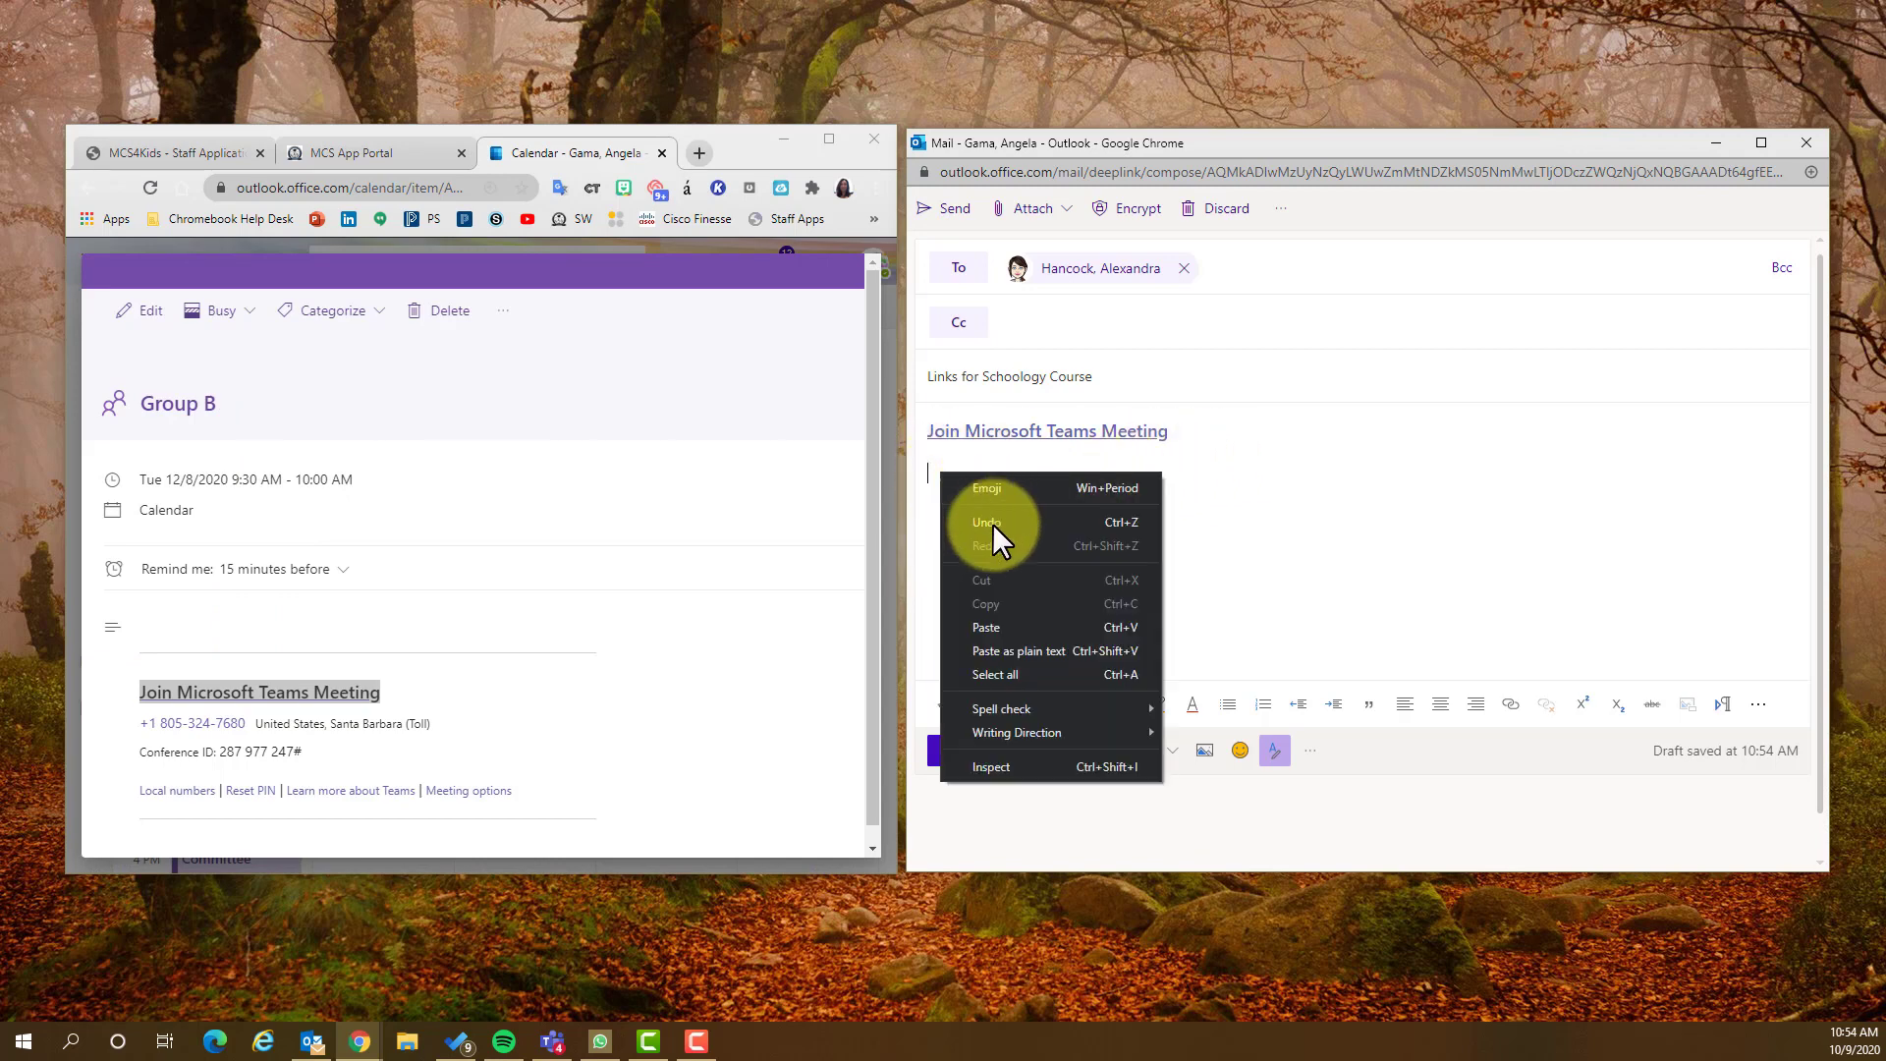
pyautogui.click(987, 629)
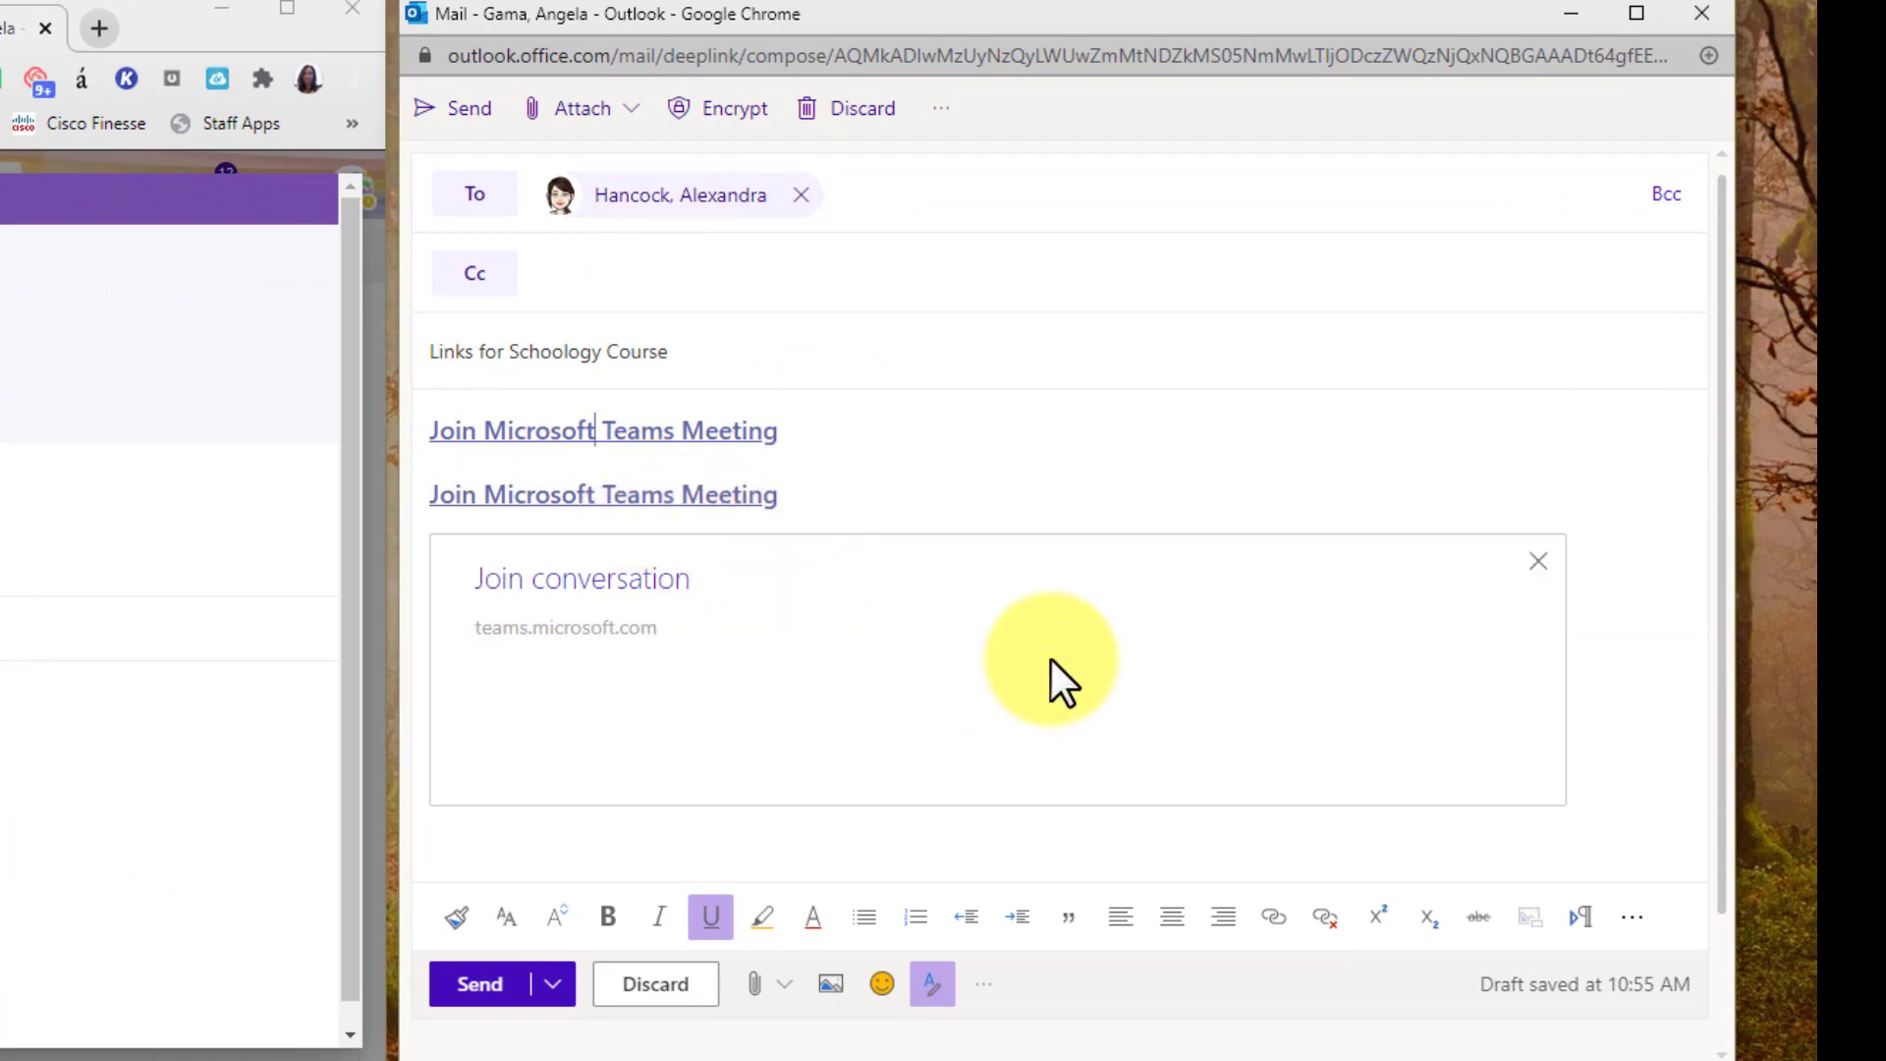
# Change the first link's display text in the email body to "Group A Teams Meeting".
pyautogui.write('G')
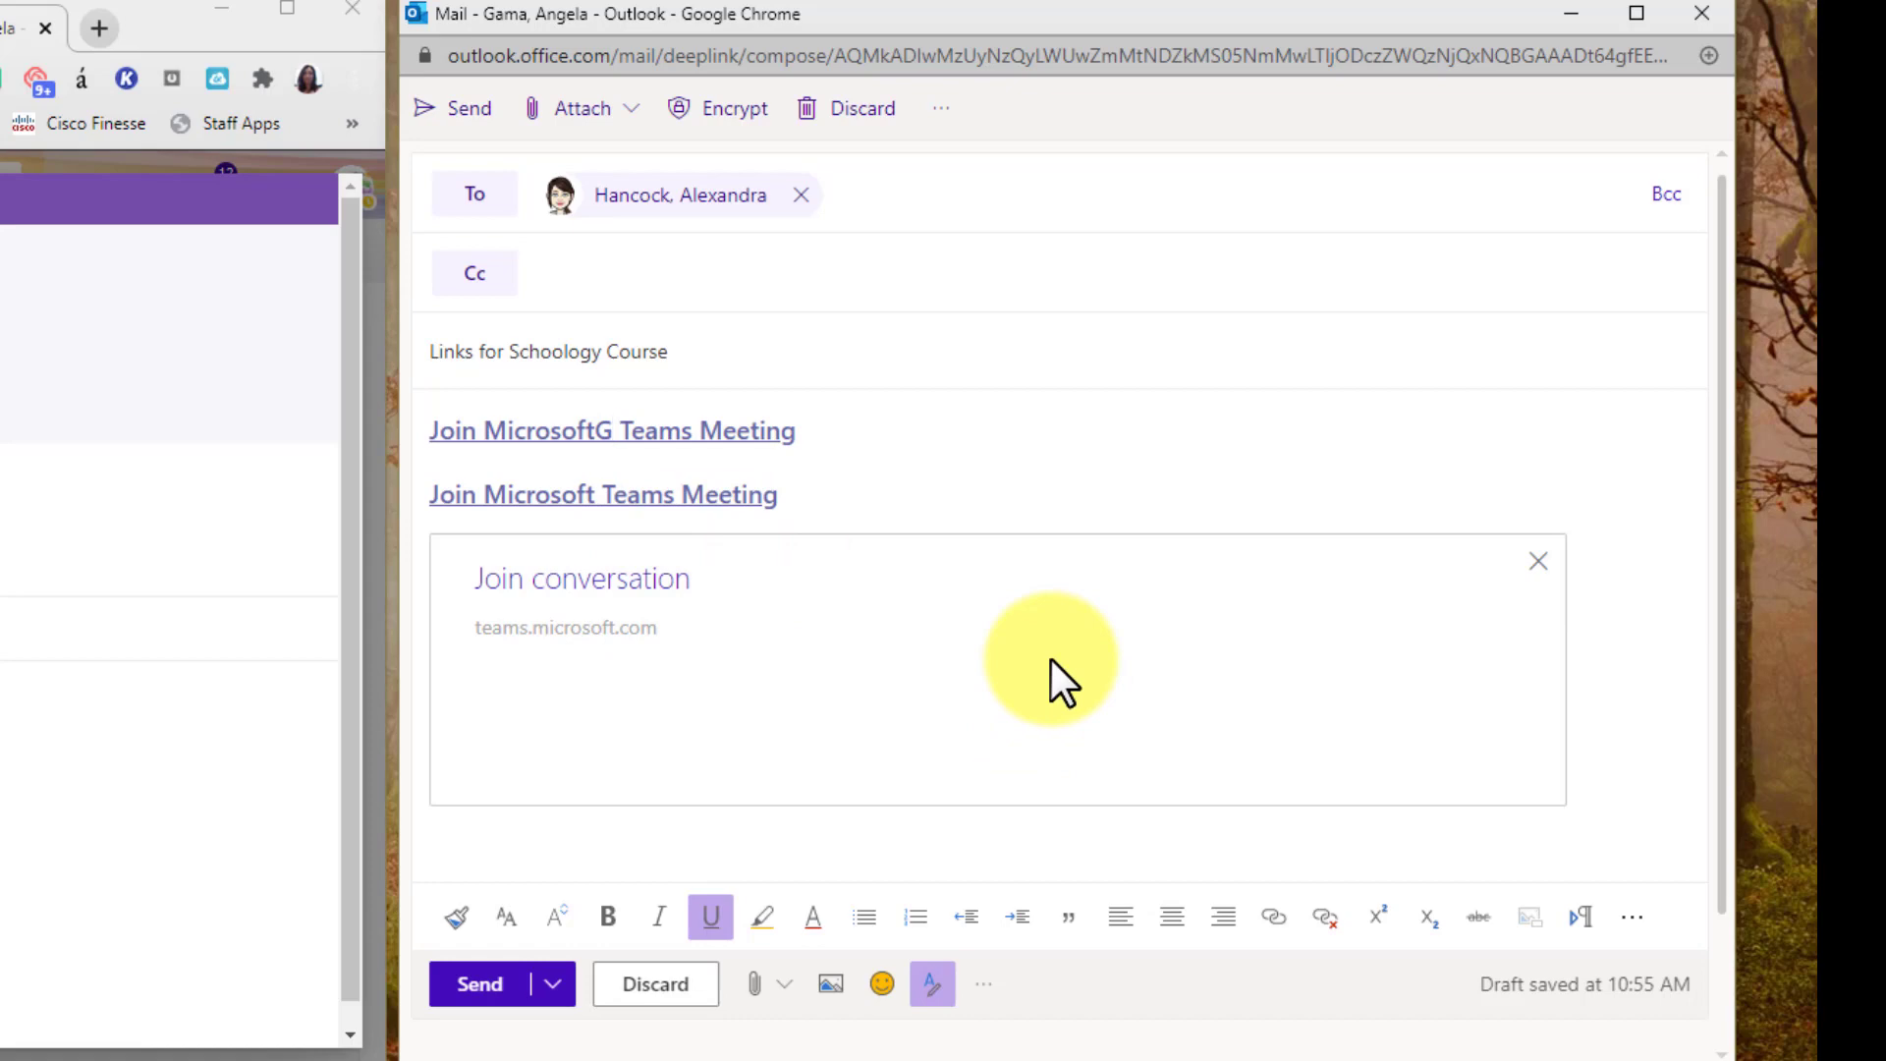
pyautogui.write('roup')
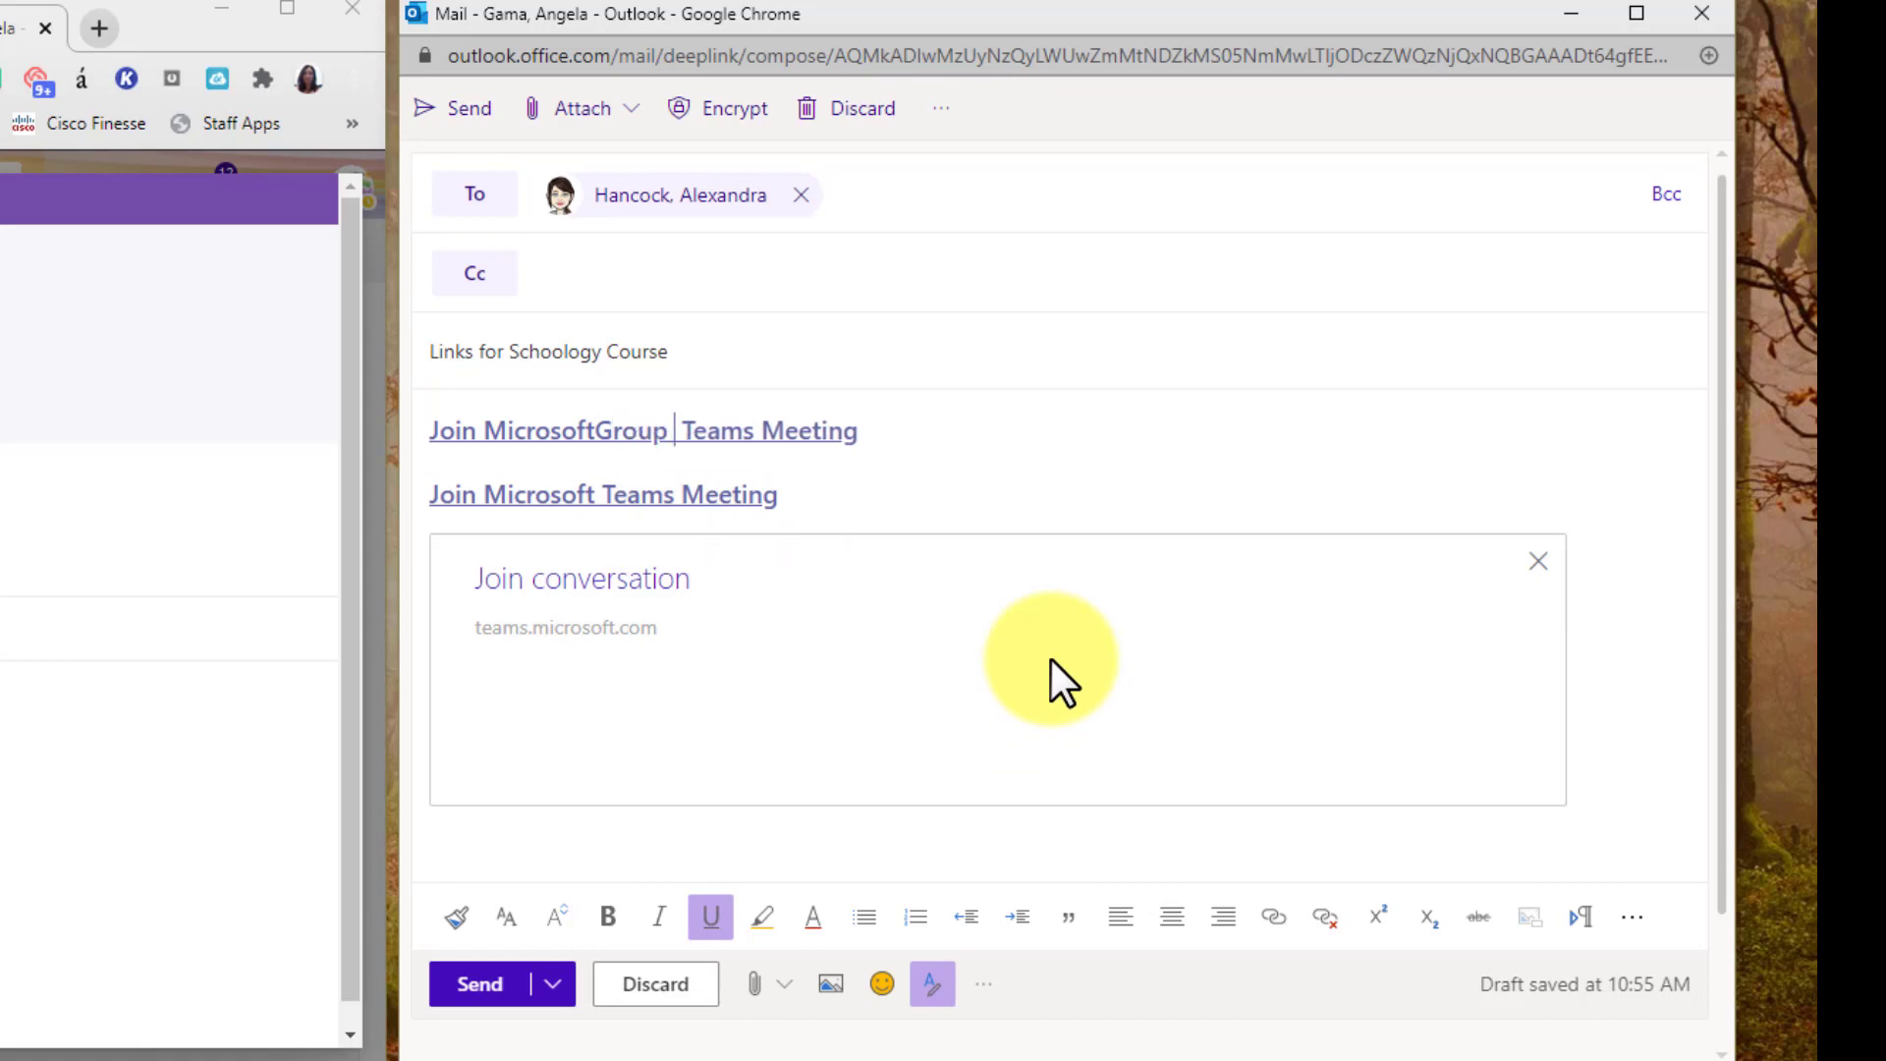
pyautogui.write(' A')
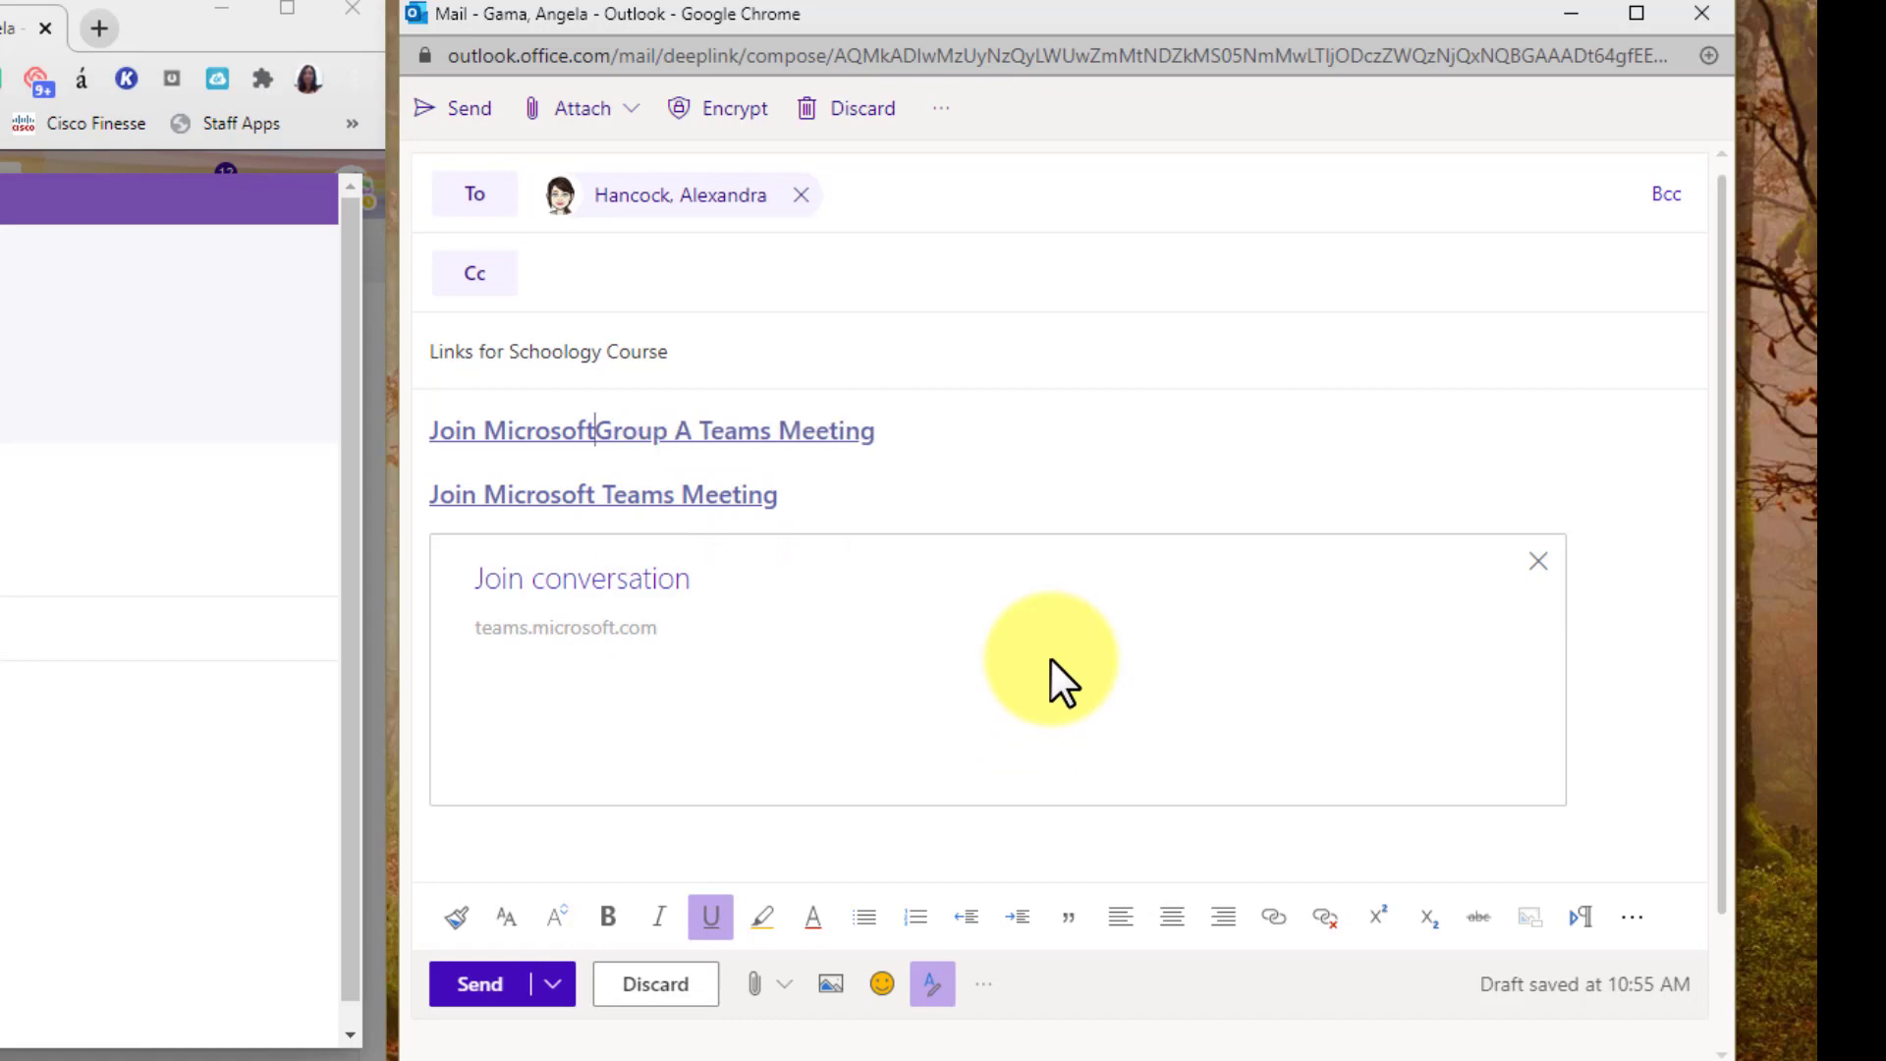
pyautogui.press('BackSpace')
pyautogui.press('BackSpace')
pyautogui.press('BackSpace')
pyautogui.press('BackSpace')
pyautogui.press('BackSpace')
pyautogui.press('BackSpace')
pyautogui.press('BackSpace')
pyautogui.press('BackSpace')
pyautogui.press('BackSpace')
pyautogui.press('BackSpace')
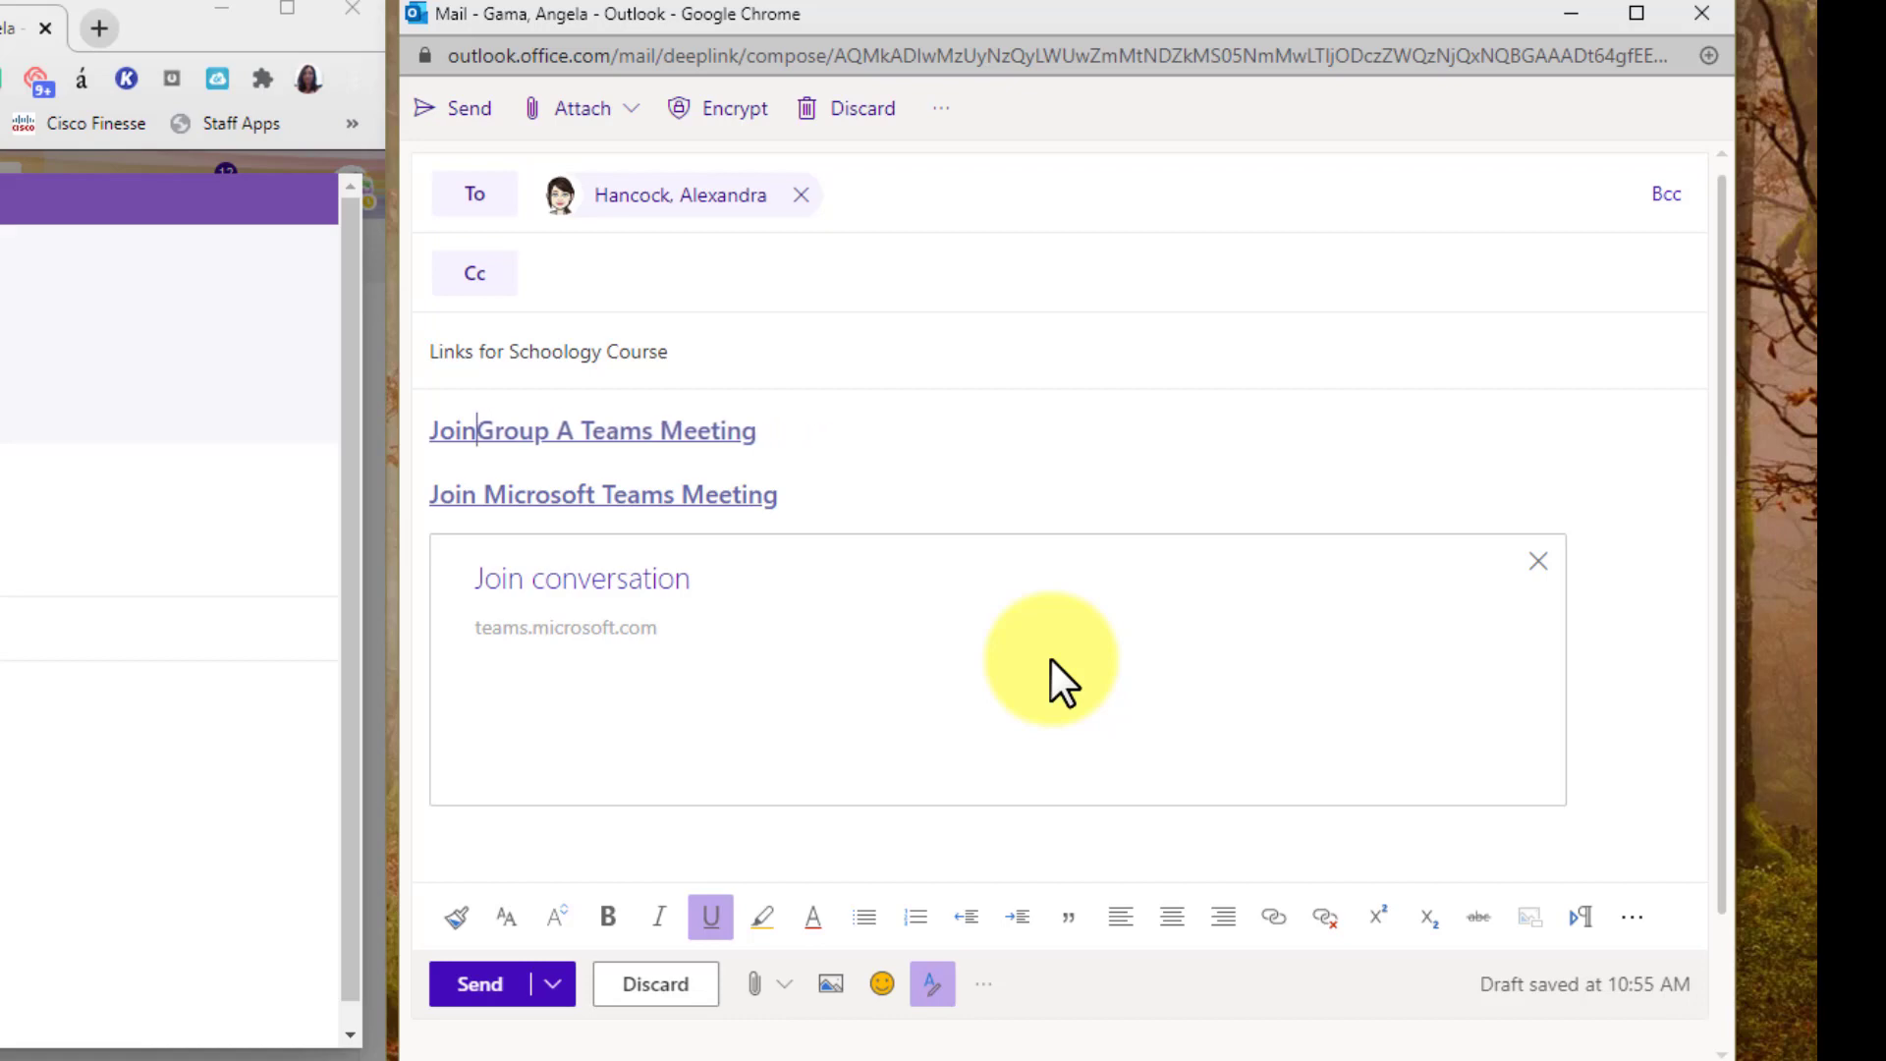
pyautogui.press('BackSpace')
pyautogui.press('BackSpace')
pyautogui.press('BackSpace')
pyautogui.press('BackSpace')
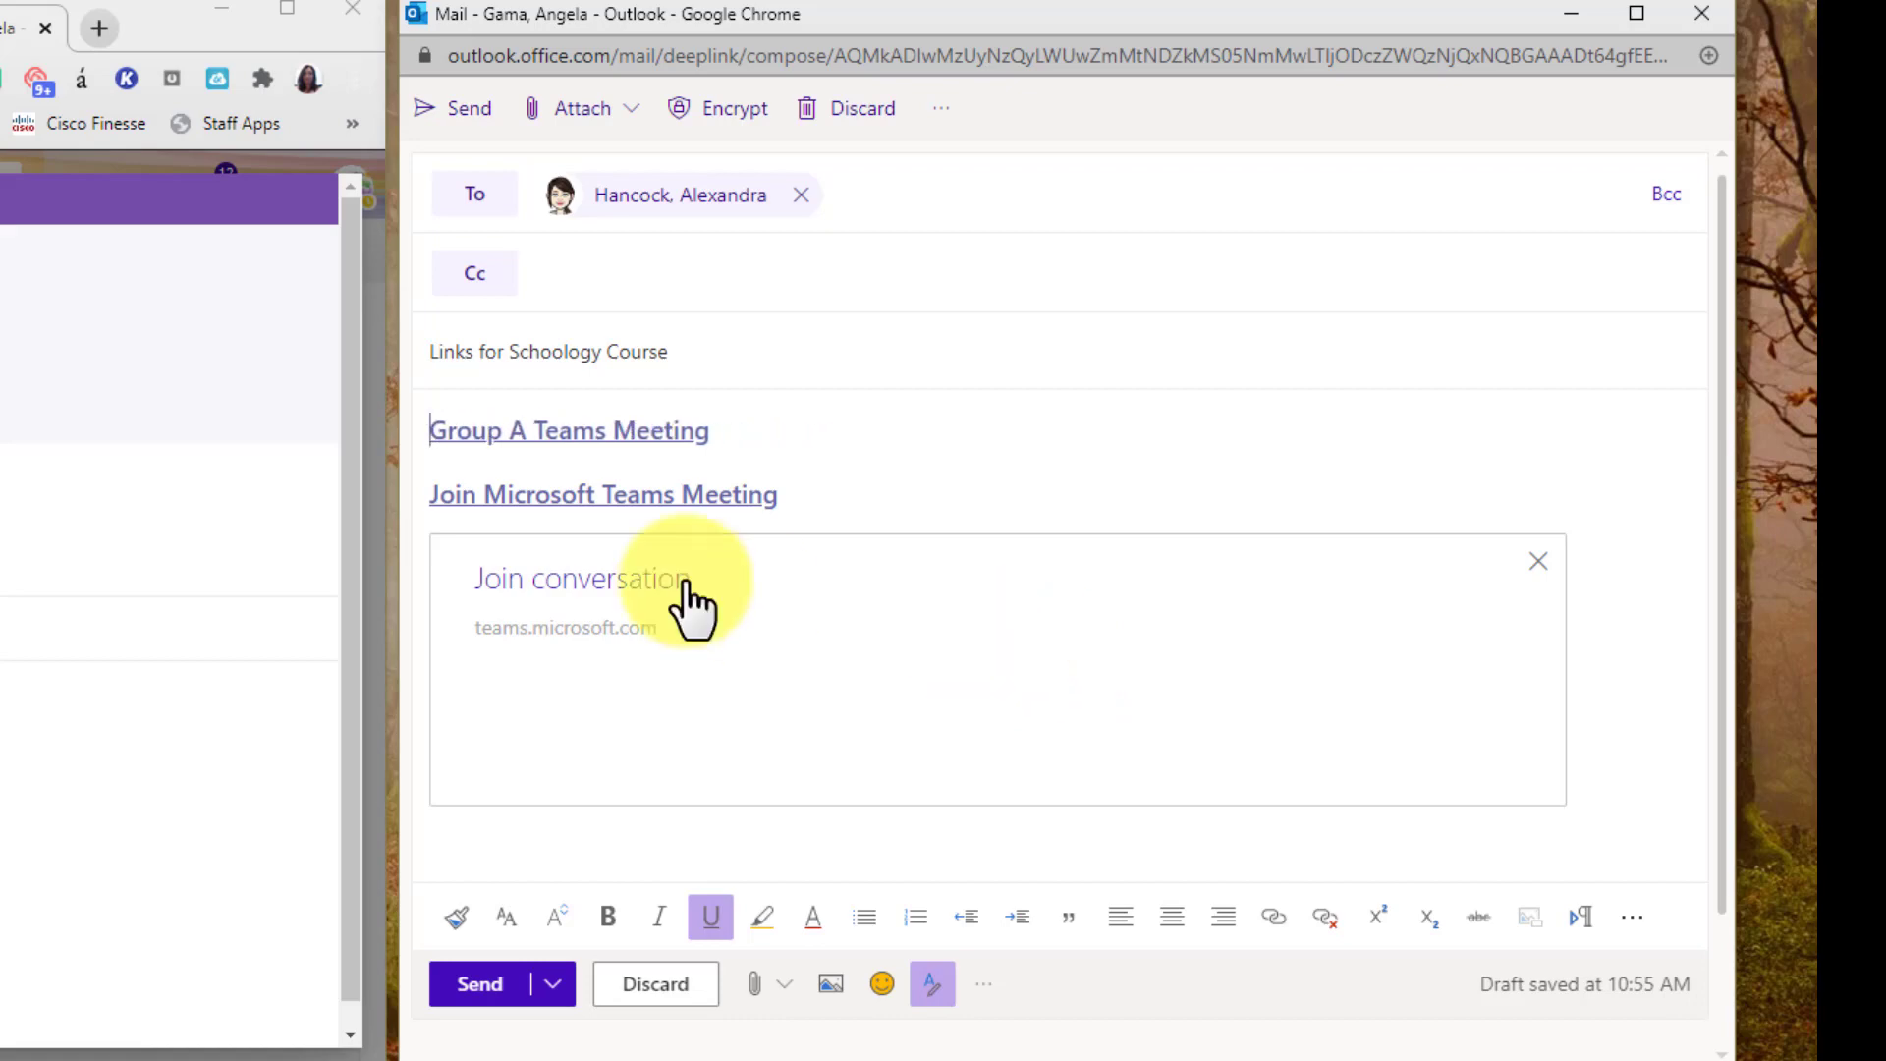
# Change the second link's display text in the email body to "Group B Teams Meeting".
pyautogui.click(614, 496)
pyautogui.write('Group B')
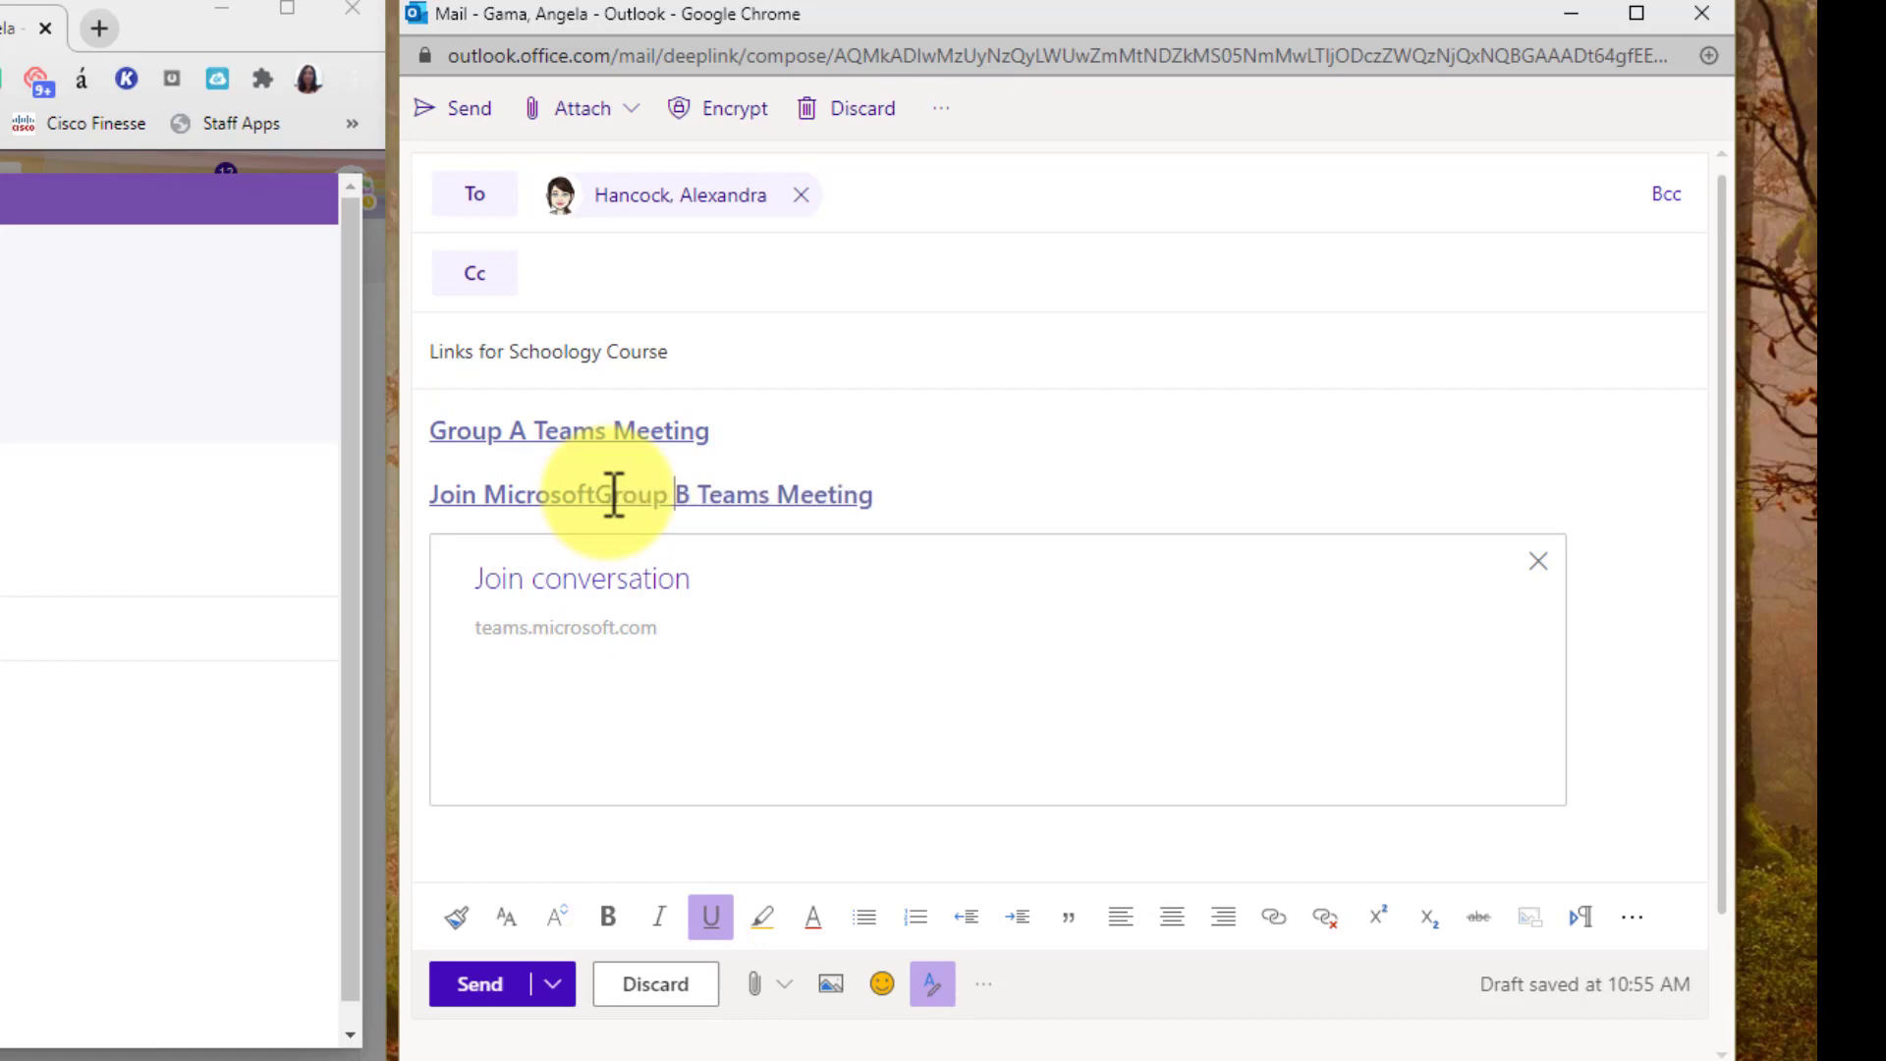
pyautogui.press('BackSpace')
pyautogui.press('BackSpace')
pyautogui.press('BackSpace')
pyautogui.press('BackSpace')
pyautogui.press('BackSpace')
pyautogui.press('BackSpace')
pyautogui.press('BackSpace')
pyautogui.press('BackSpace')
pyautogui.press('BackSpace')
pyautogui.press('BackSpace')
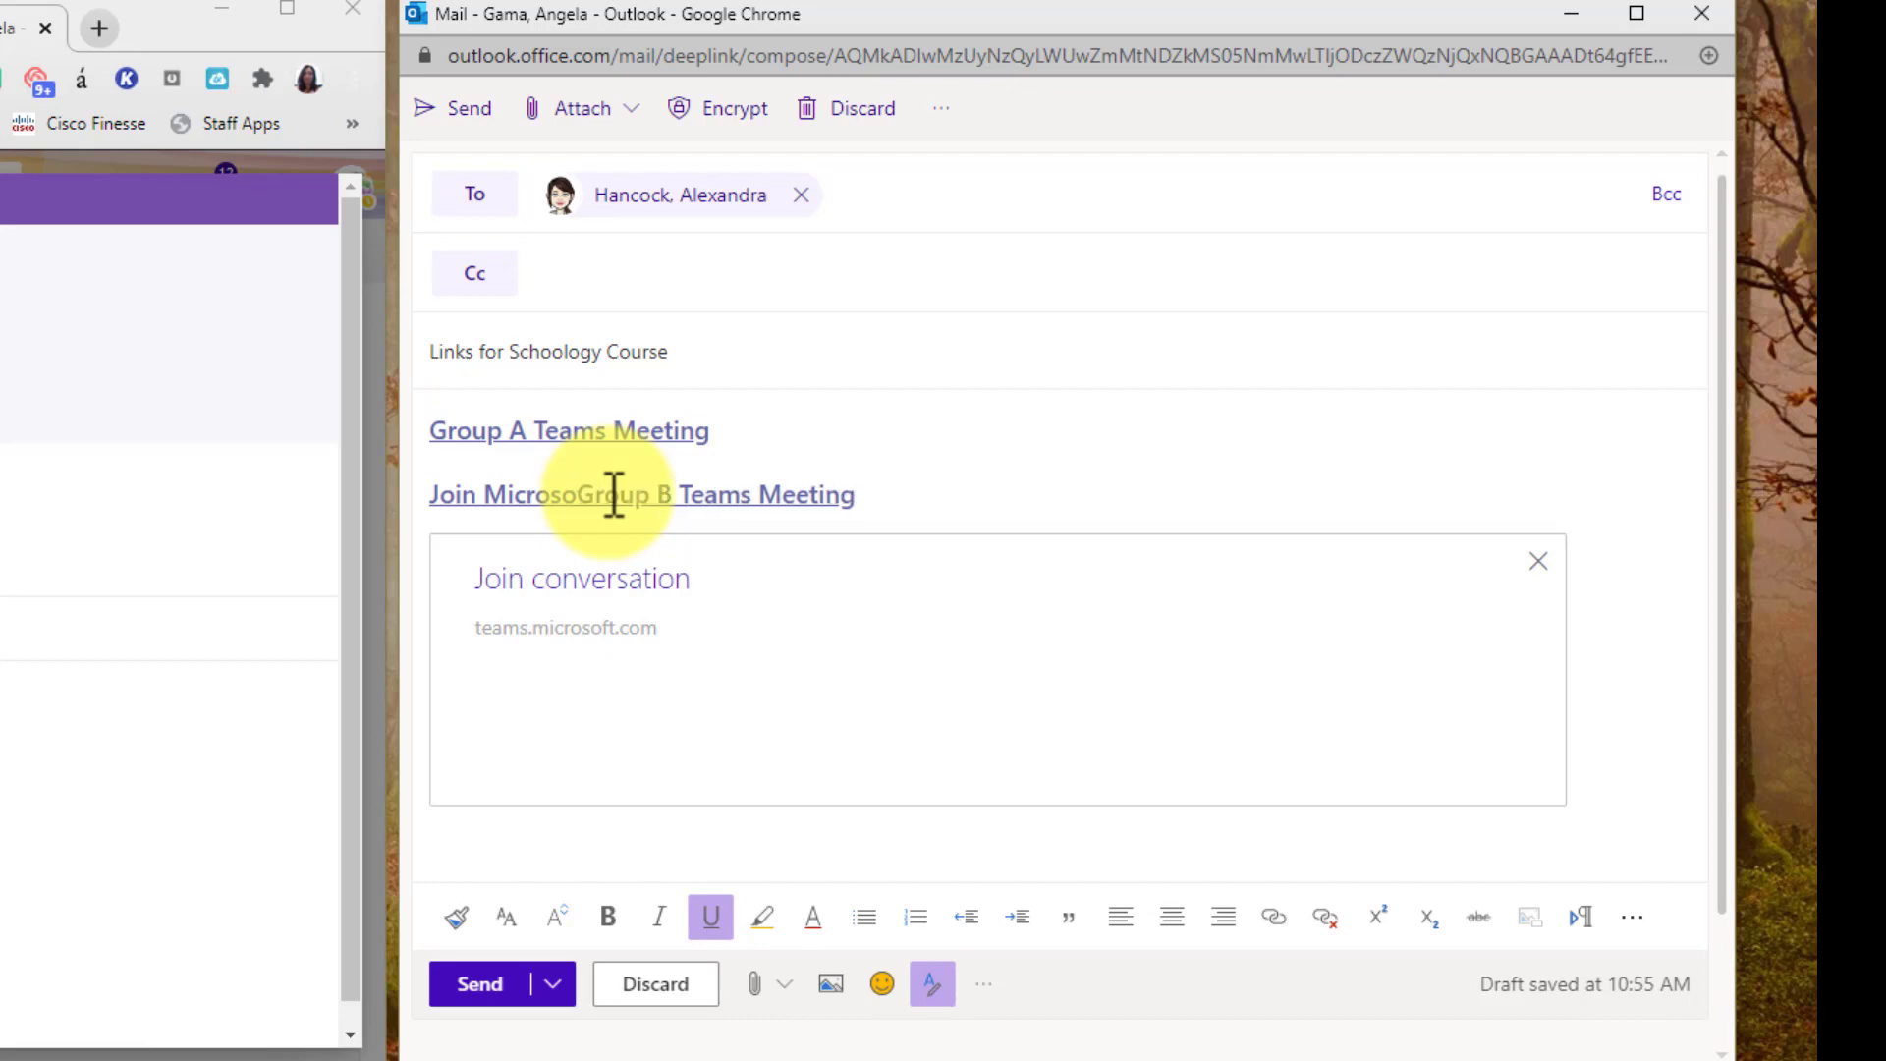
pyautogui.press('BackSpace')
pyautogui.press('BackSpace')
pyautogui.press('BackSpace')
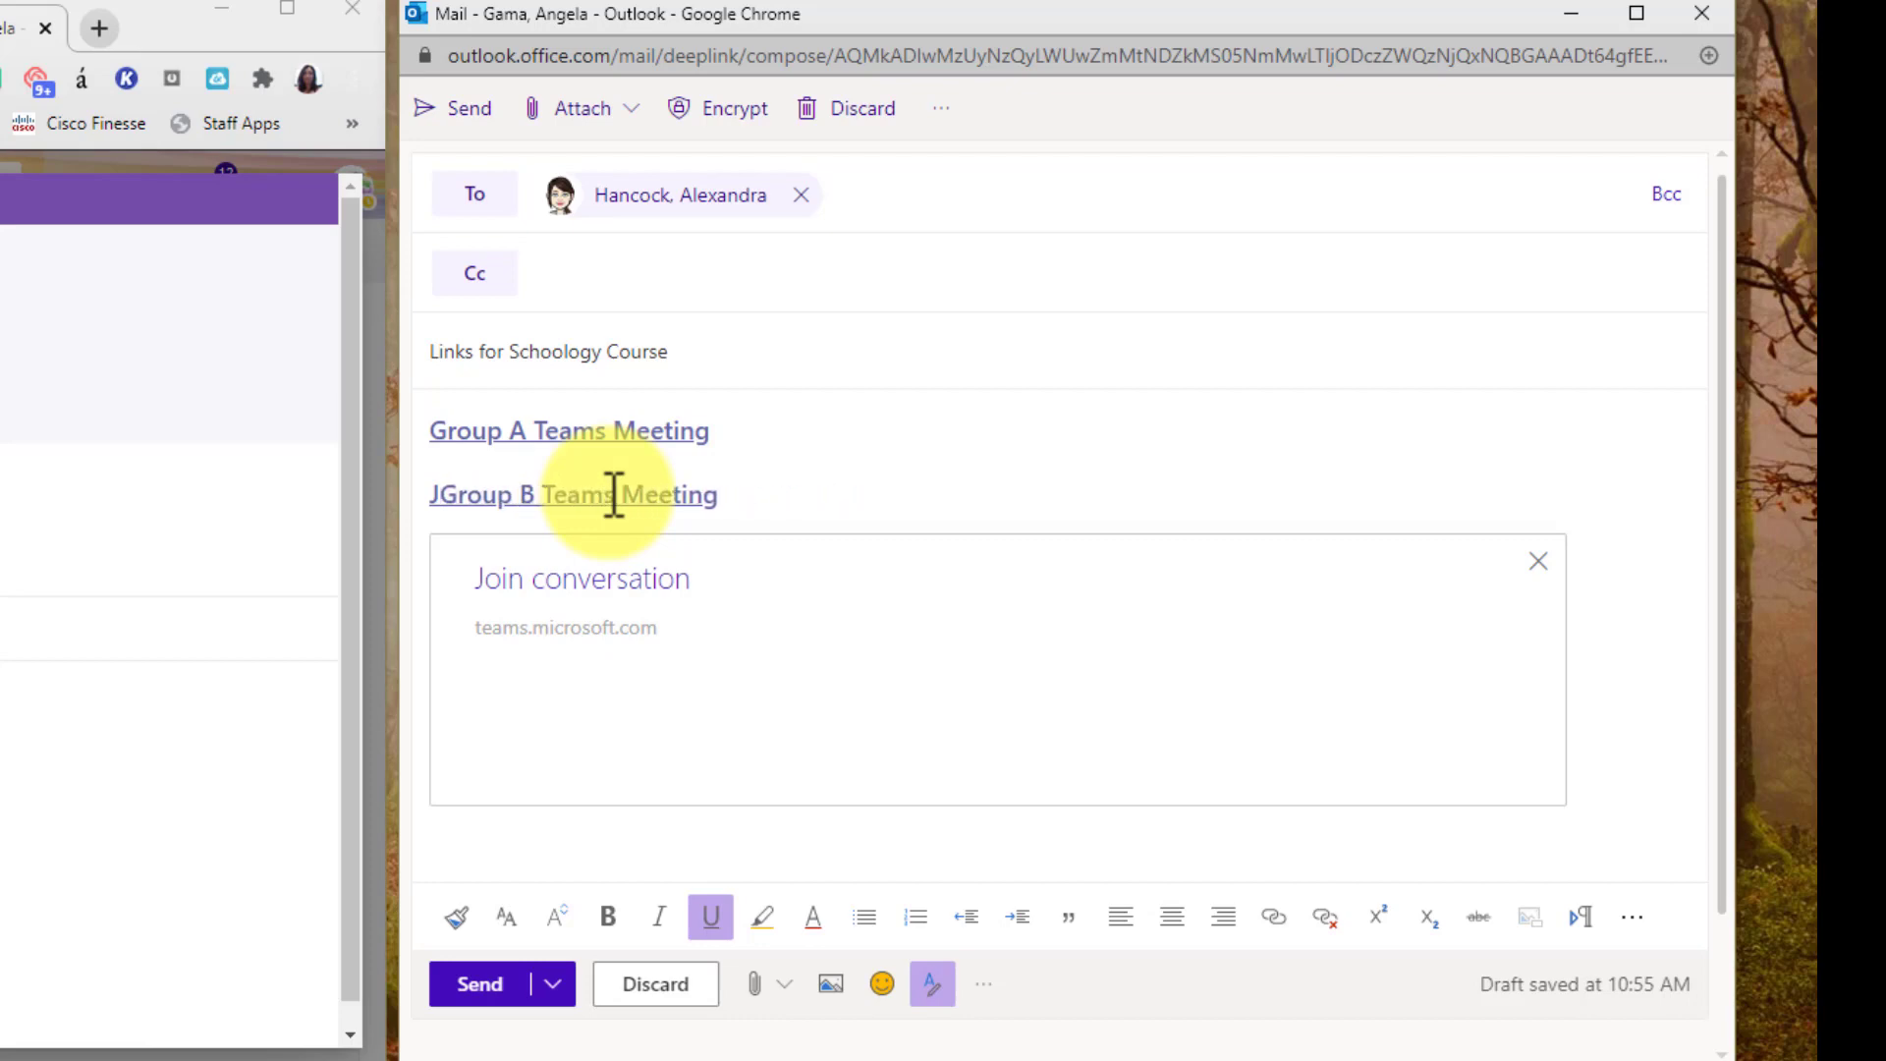
pyautogui.press('BackSpace')
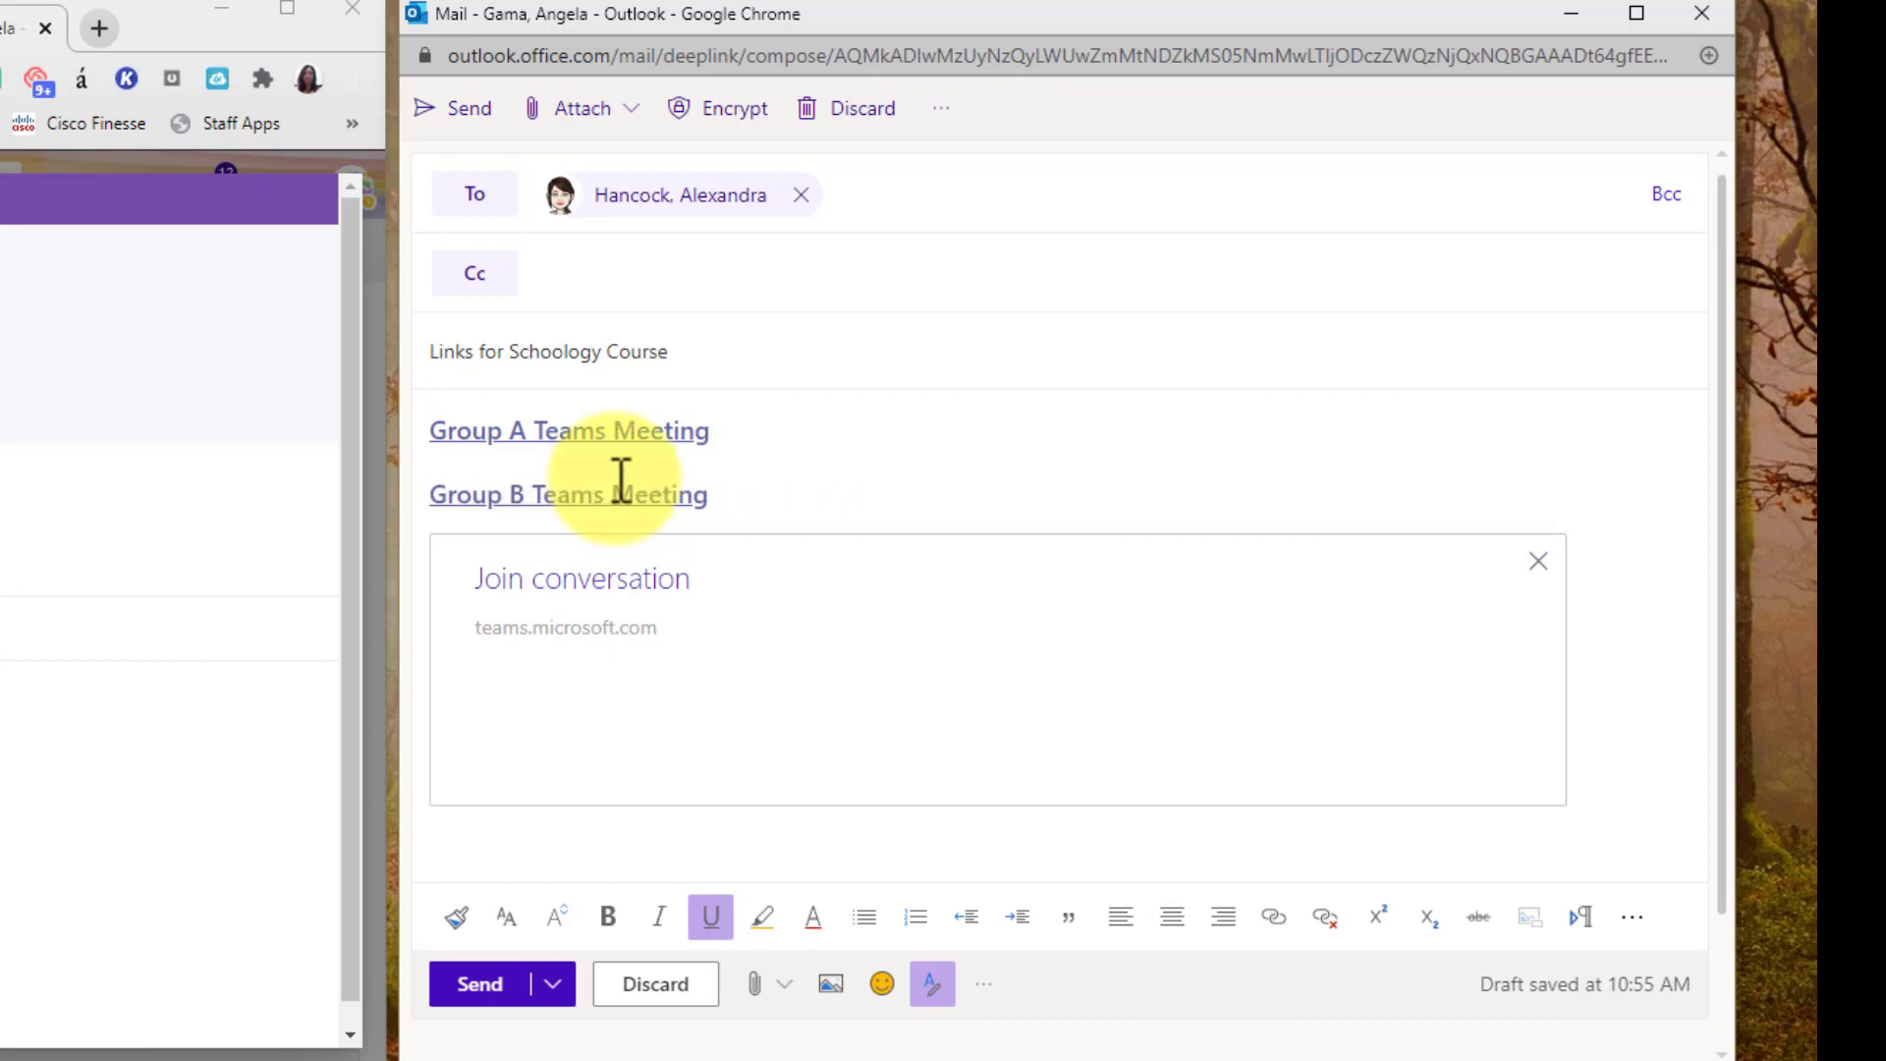